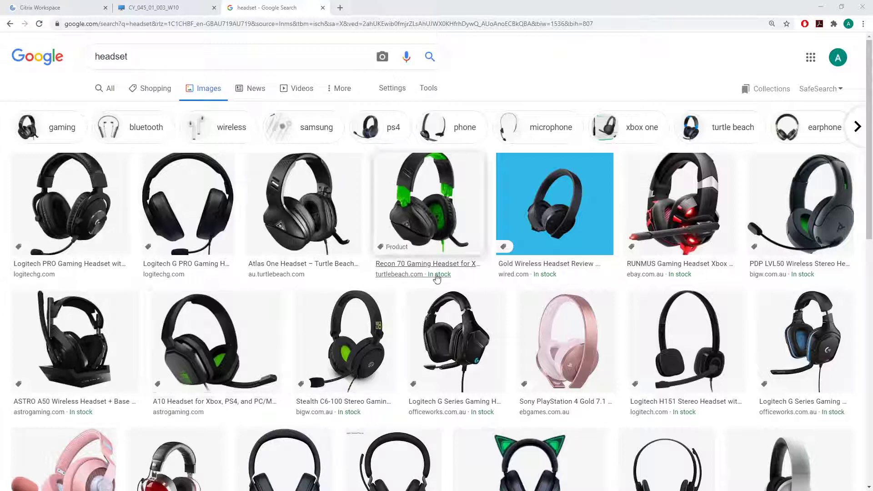
Scroll through the Google Images headset search results
scroll(455, 252, down, 1)
scroll(455, 252, down, 1)
scroll(458, 236, down, 1)
scroll(461, 237, down, 1)
scroll(444, 265, down, 1)
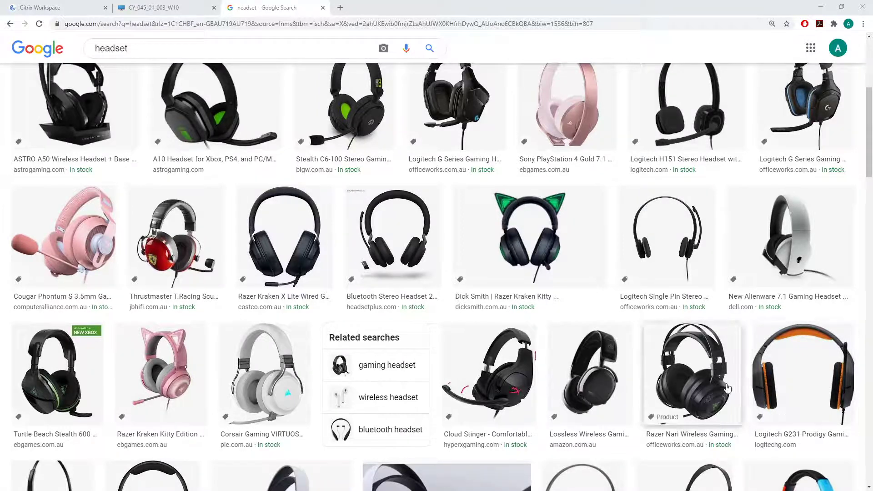
scroll(469, 409, up, 1)
scroll(441, 363, up, 2)
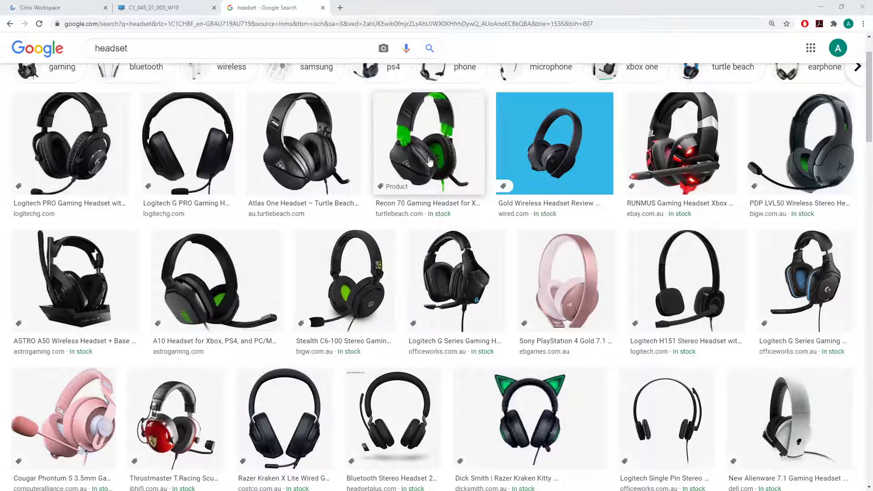
scroll(403, 182, down, 3)
scroll(401, 185, down, 3)
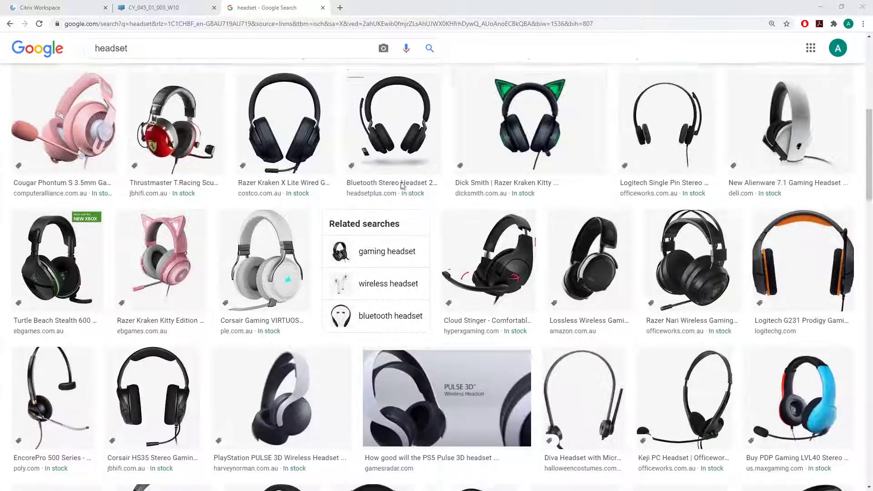
scroll(401, 191, down, 2)
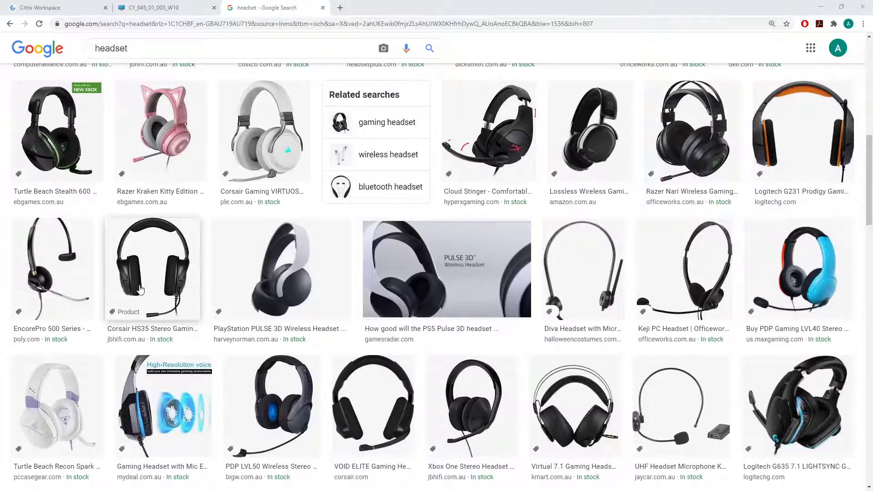
Preview the Corsair HS35, then the Razer Nari Wireless headset, and orbit the Fusion model frontward
click(167, 269)
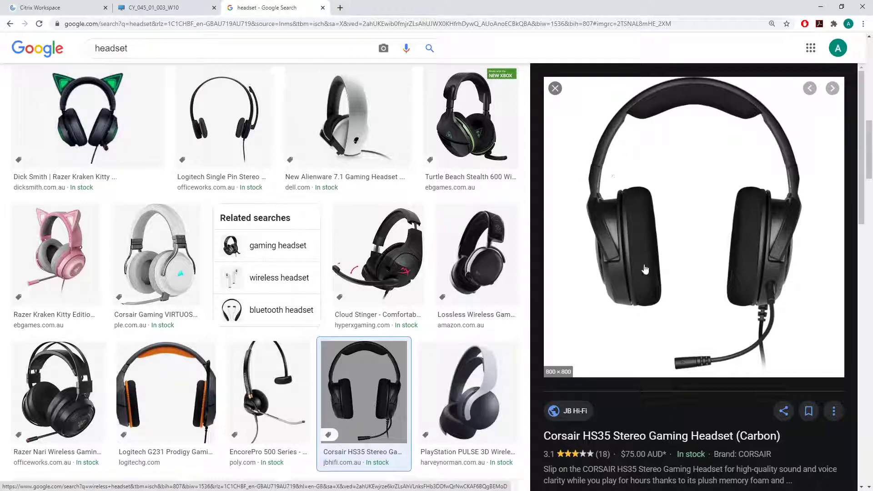
click(35, 383)
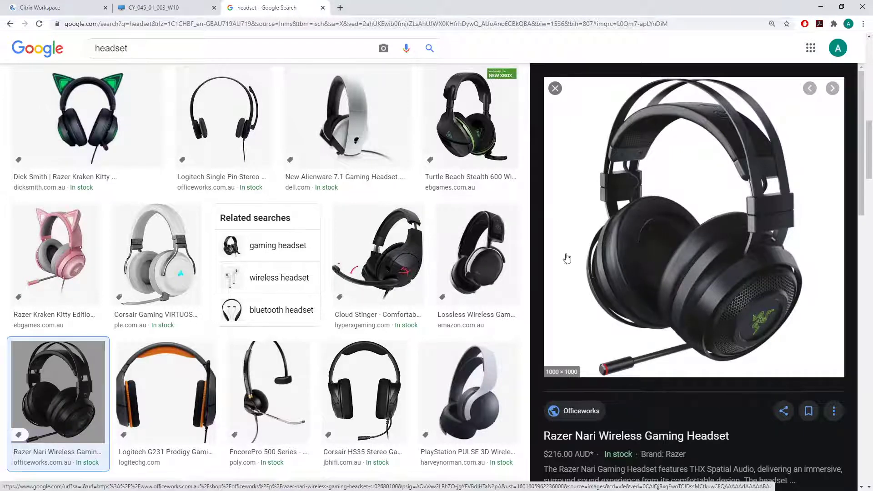
scroll(175, 178, up, 6)
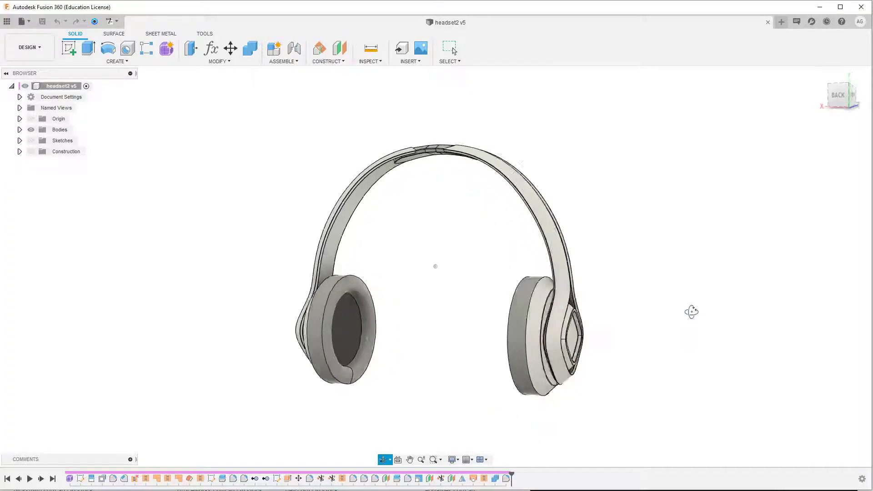
shift+middle_drag(691, 311, 700, 327)
drag(700, 328, 643, 277)
key(Escape)
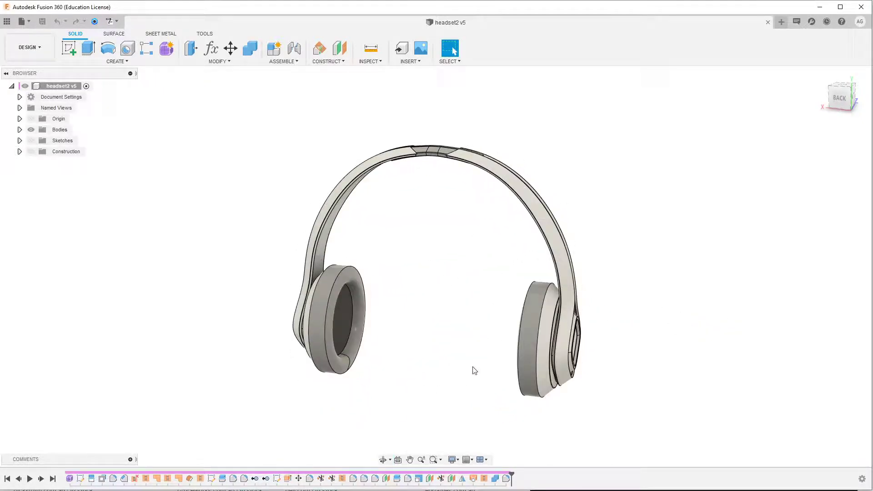
shift+middle_drag(476, 370, 485, 356)
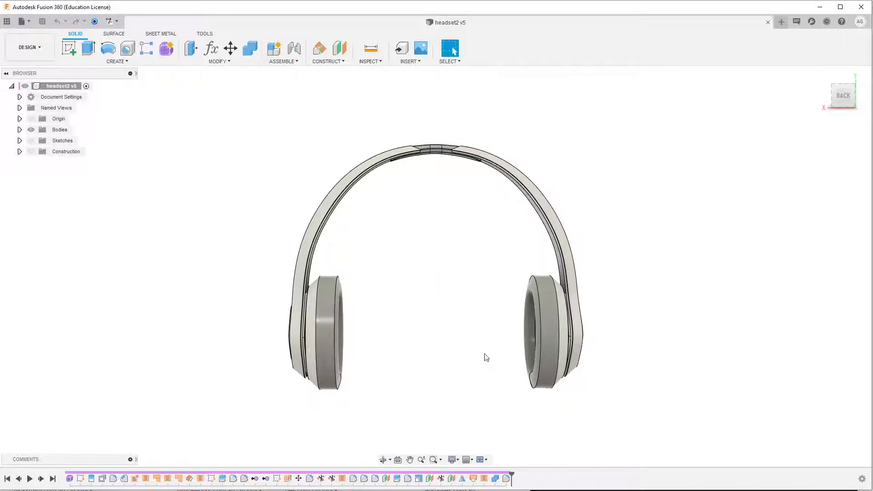
click(847, 102)
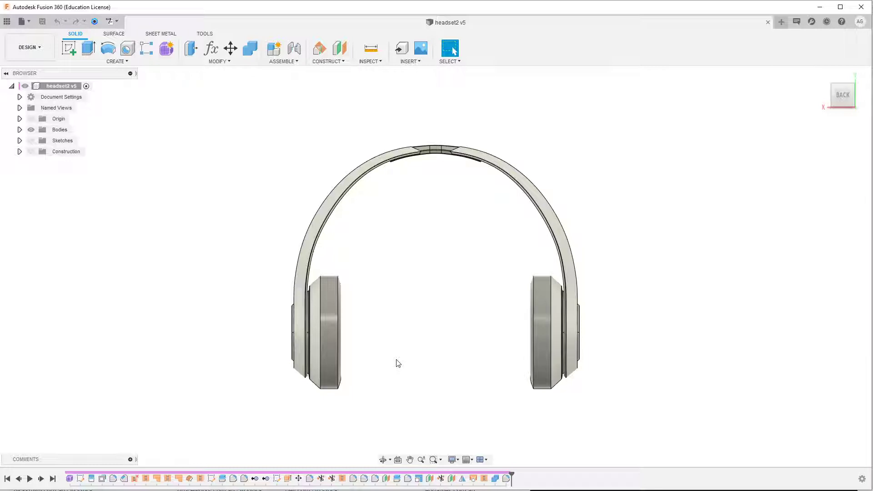
double_click(74, 481)
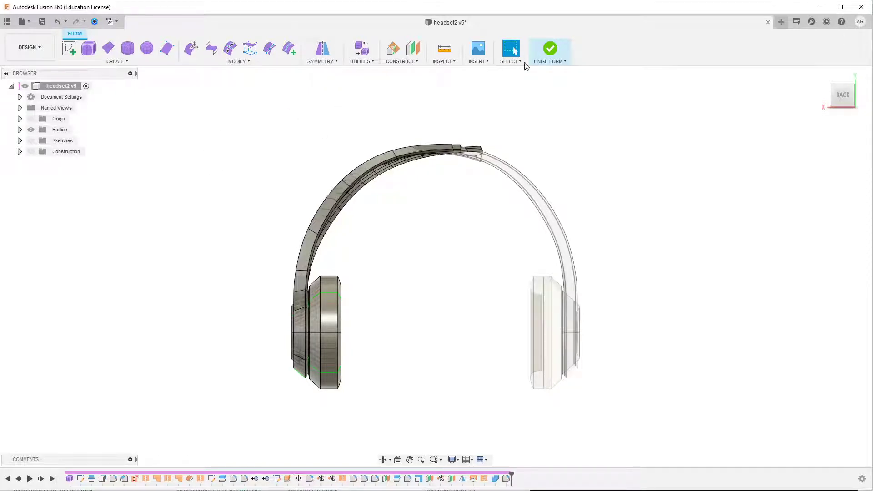
click(552, 51)
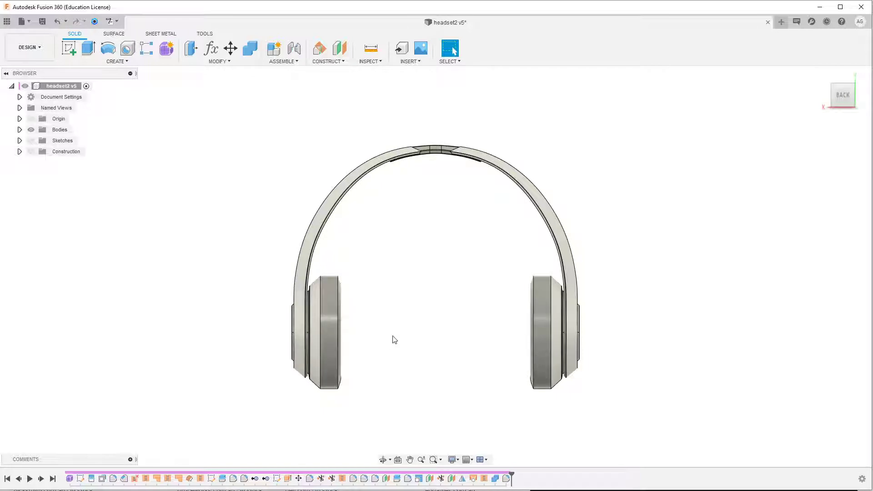
shift+middle_drag(467, 190, 571, 230)
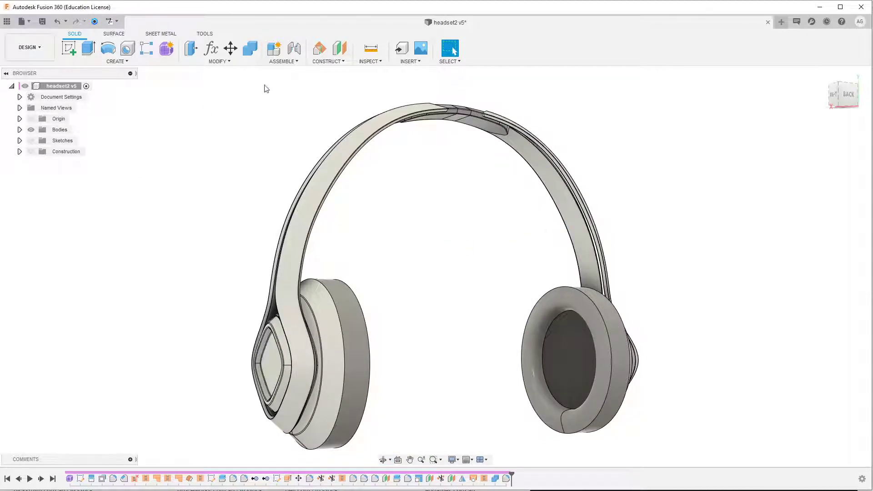
click(222, 61)
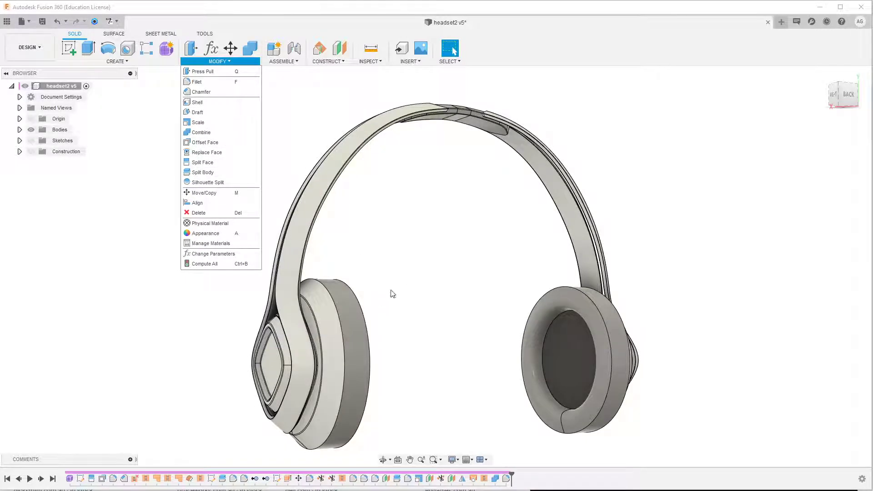
shift+middle_drag(404, 285, 468, 236)
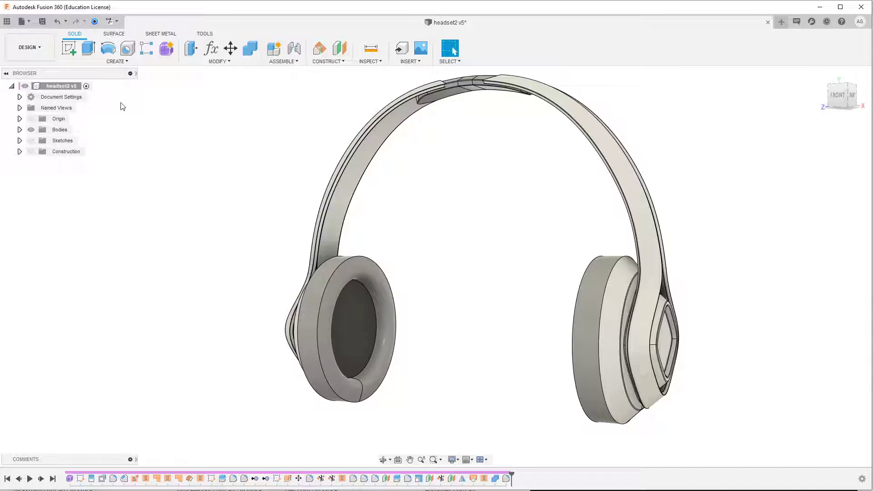
Export the headset design as 'headset2 flex' in Fusion 360 Archive (*.f3d) format
click(23, 22)
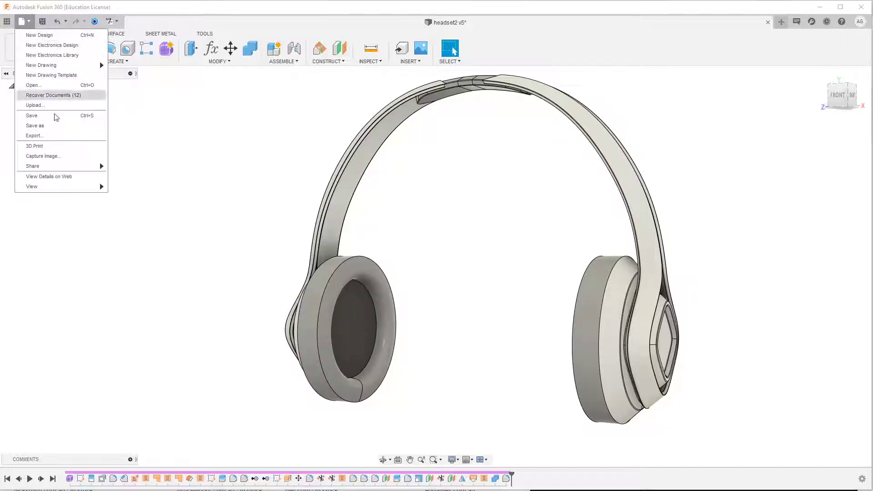
click(72, 136)
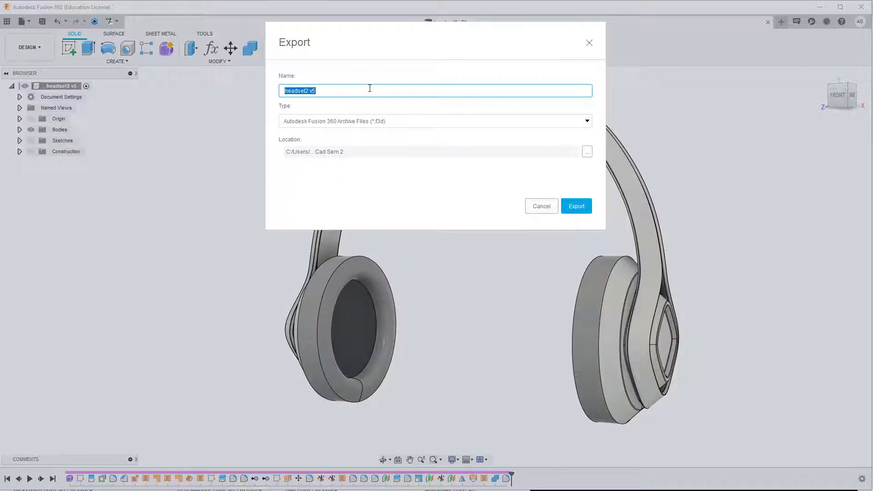
key(Home)
click(576, 208)
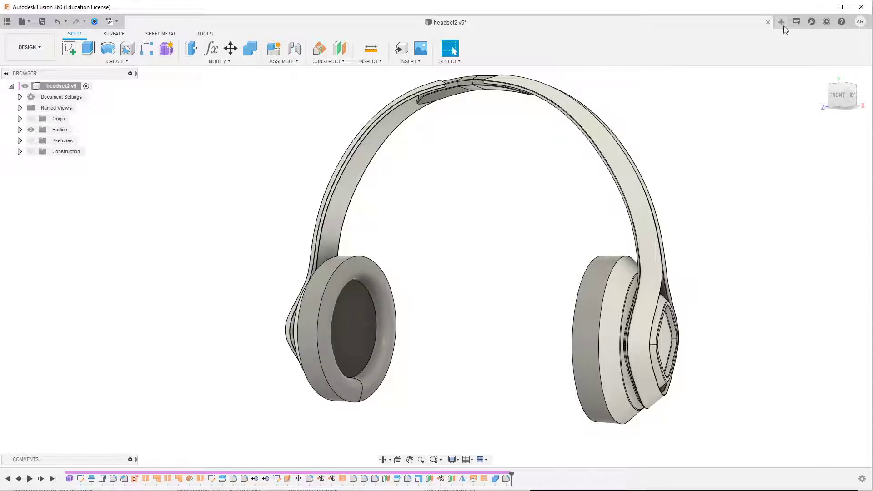
Hide Fusion 360, close the Google image tab, and start a Citrix file upload
click(827, 7)
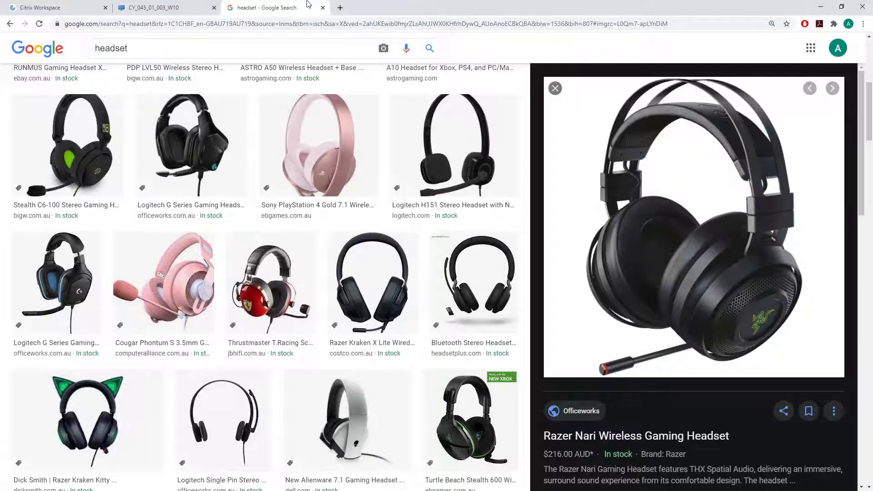
click(322, 9)
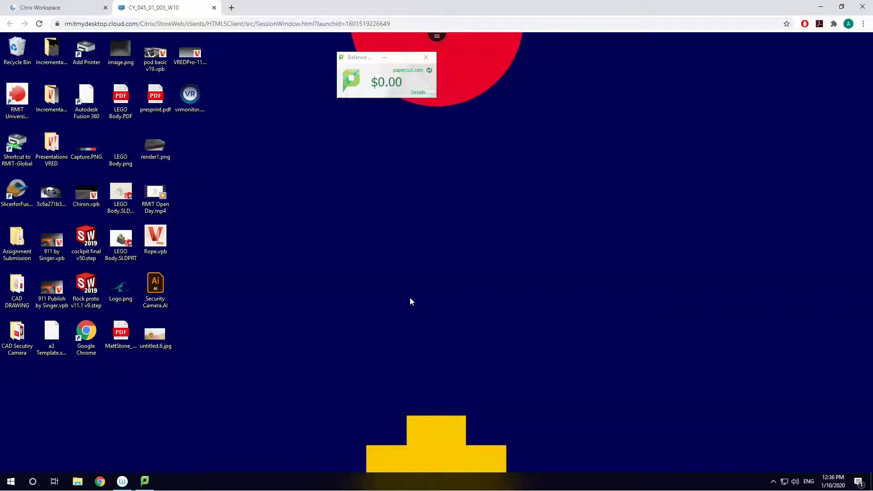
click(438, 42)
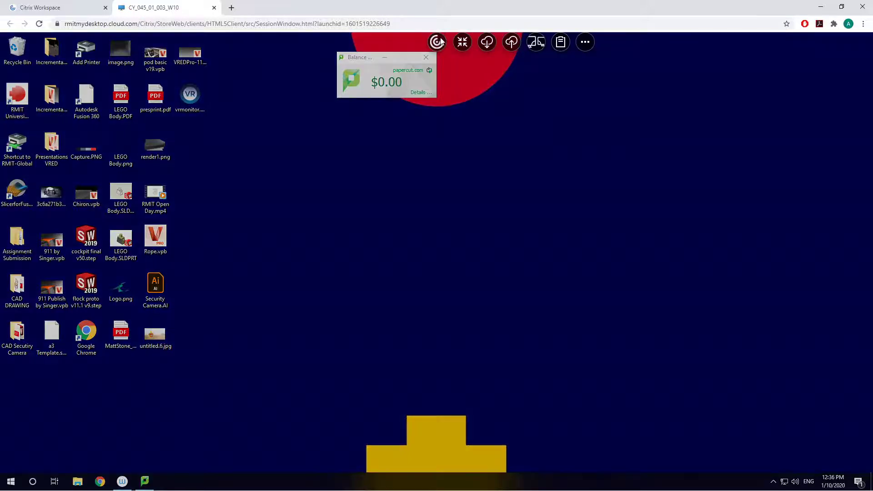
click(510, 42)
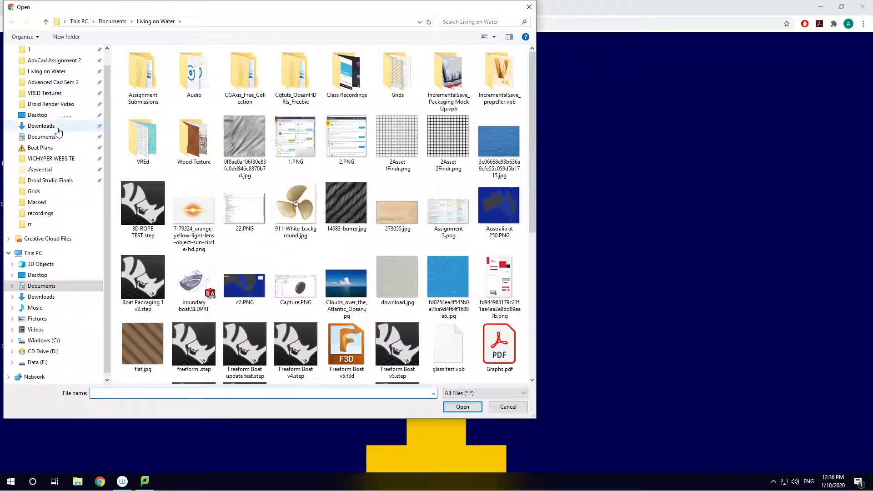
Browse to the Advanced Cad Sem 2 folder and select headset2 flex.f3d
scroll(55, 127, up, 1)
click(64, 81)
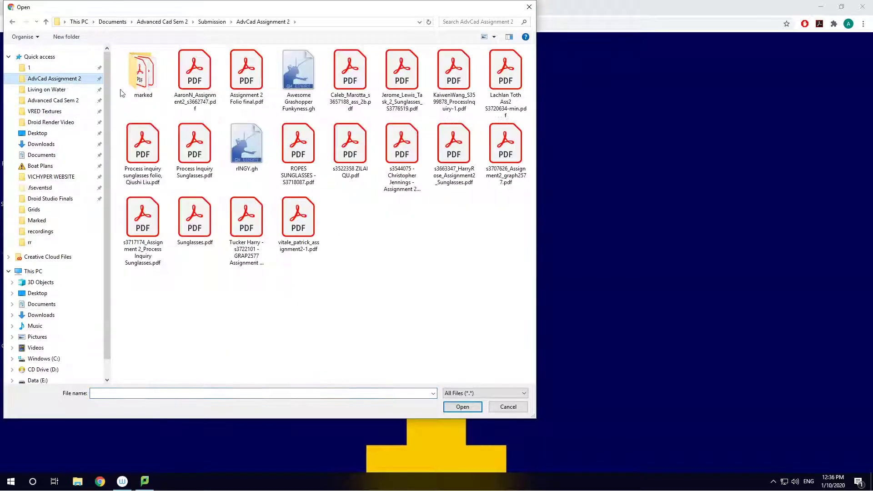
click(62, 89)
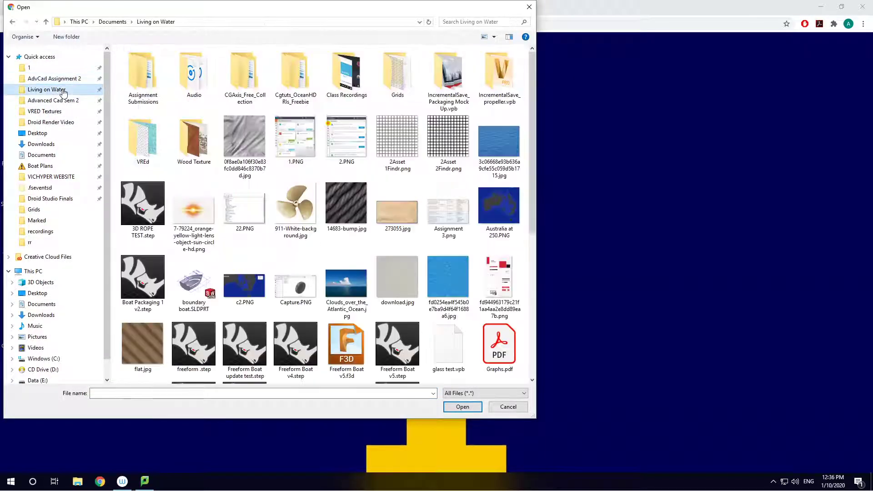
click(42, 100)
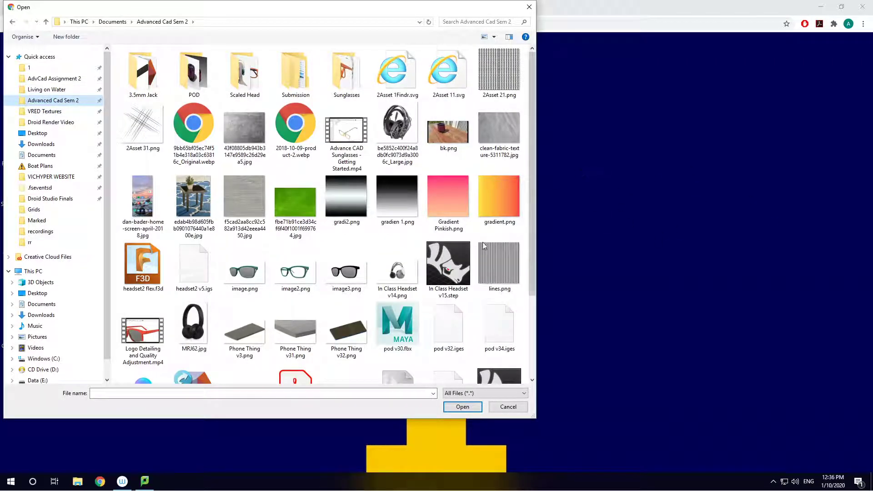
click(453, 264)
scroll(453, 264, down, 3)
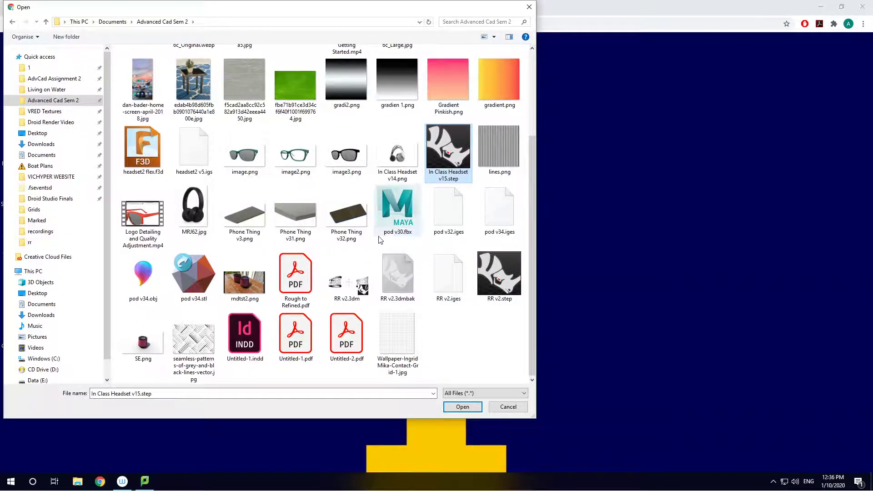
scroll(369, 242, up, 4)
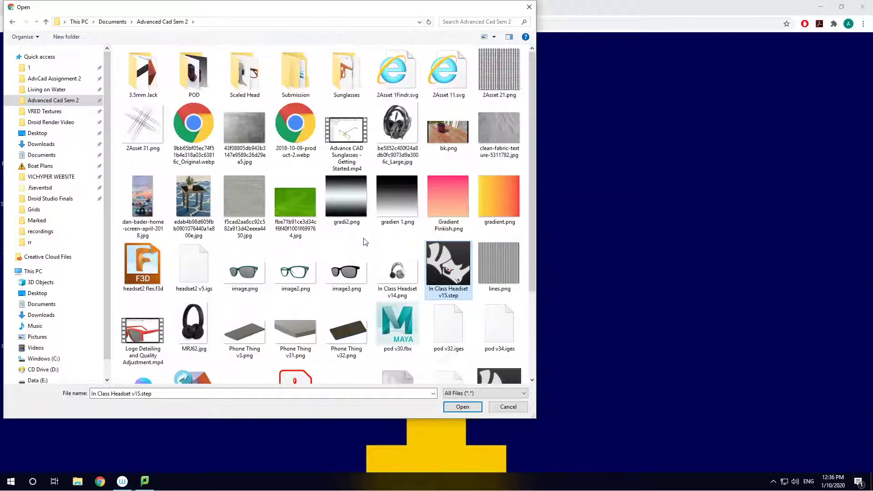
click(304, 196)
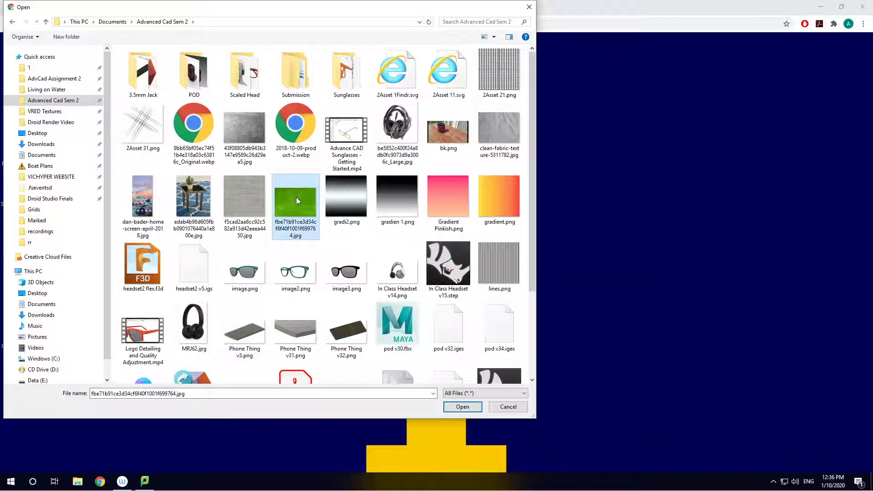
key(h)
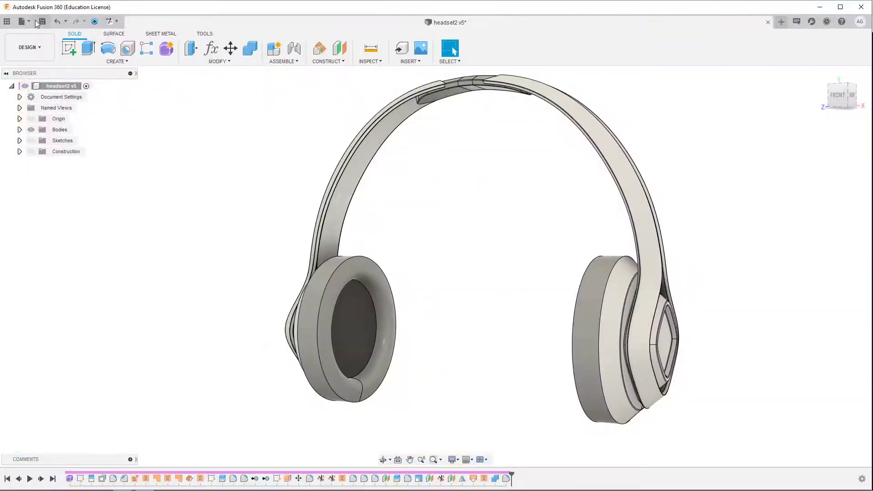
Export the headset2 v5 design as a STEP Files (*.stp, *.step) file
click(22, 21)
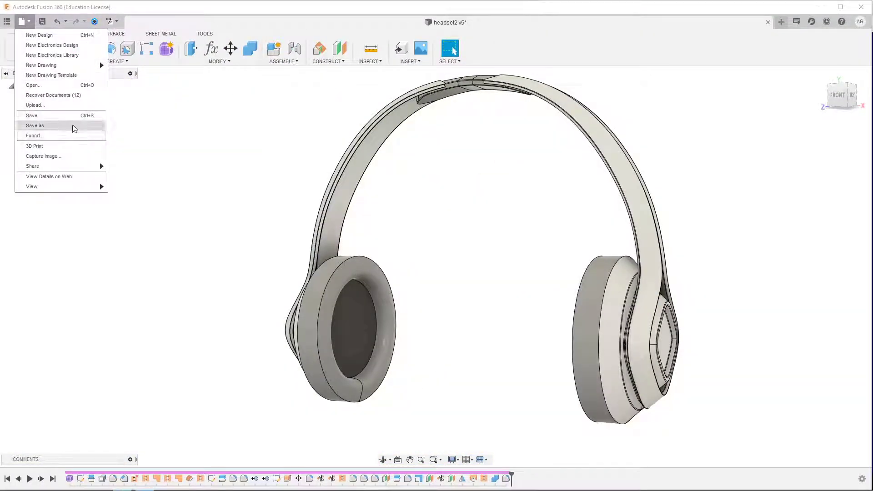
click(64, 138)
click(386, 123)
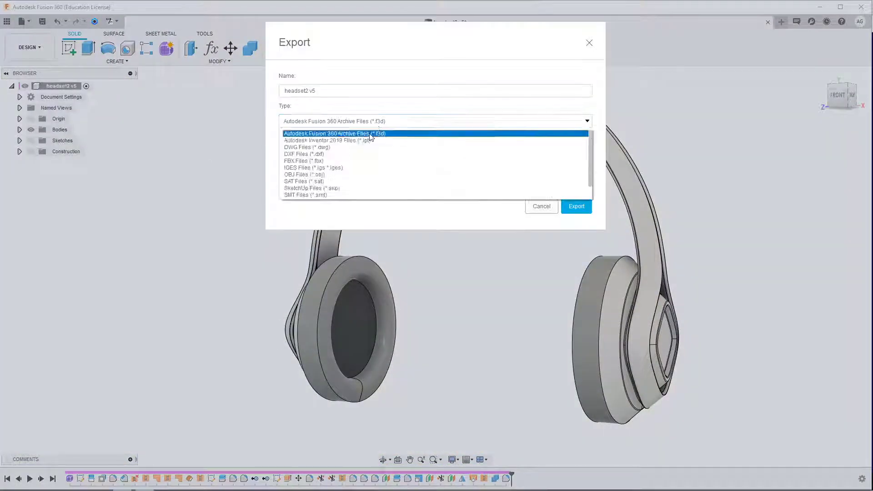
scroll(359, 168, down, 1)
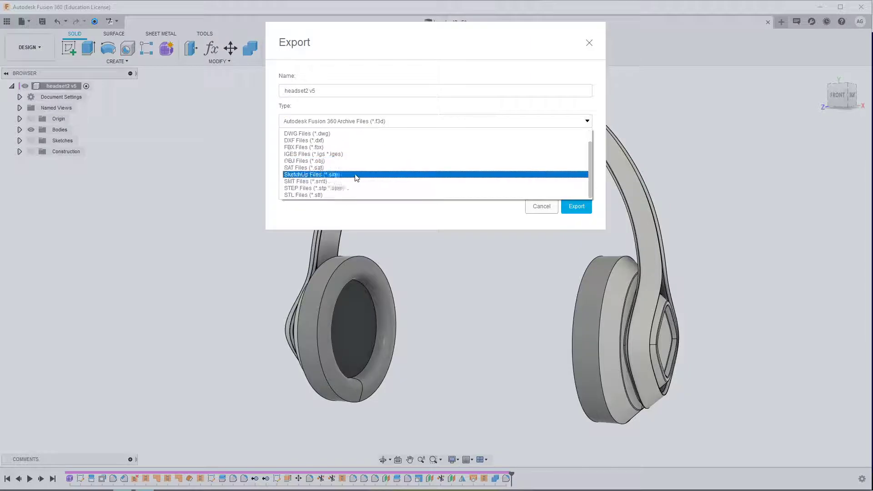
click(326, 189)
click(575, 206)
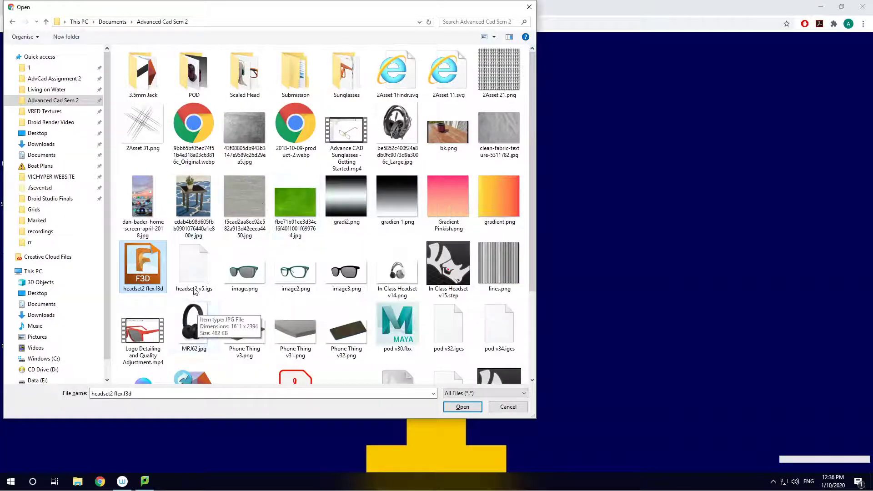
Upload headset2 v5.step to the remote machine's Desktop folder
click(287, 258)
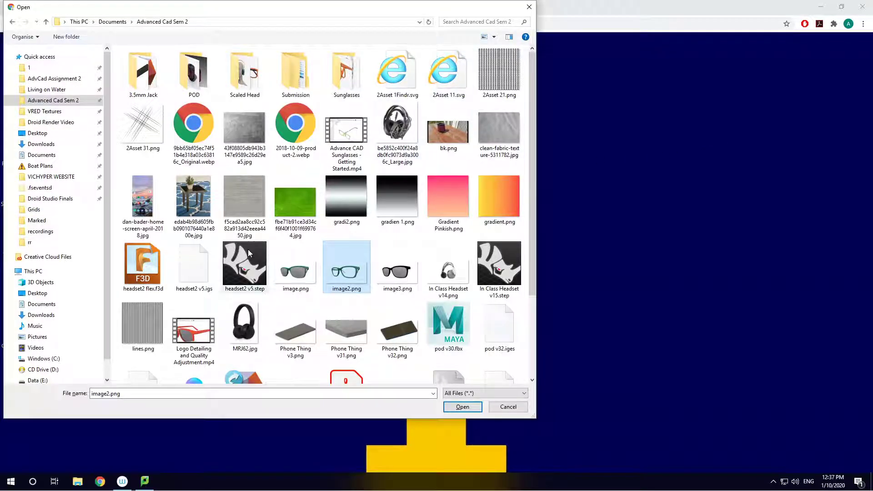
click(249, 254)
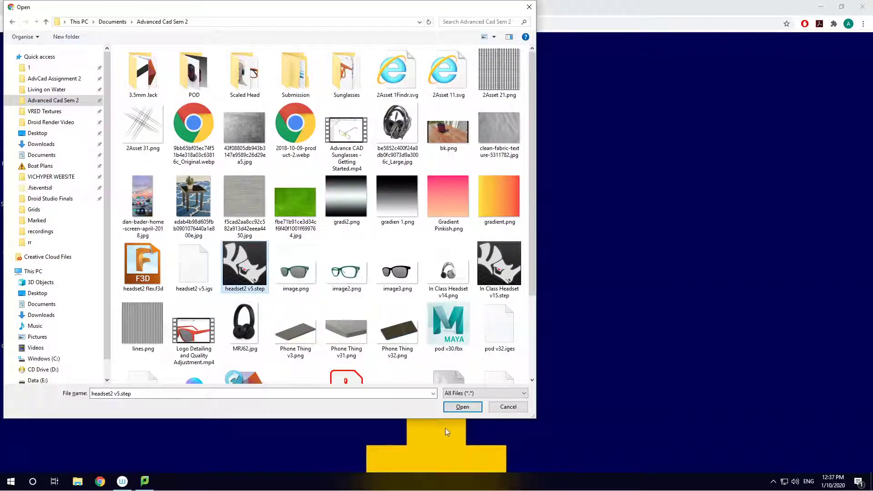
click(472, 410)
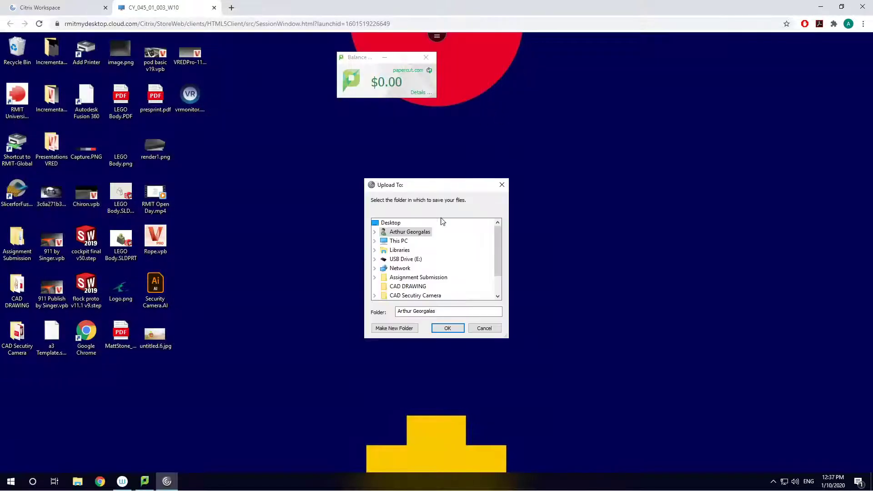
click(387, 222)
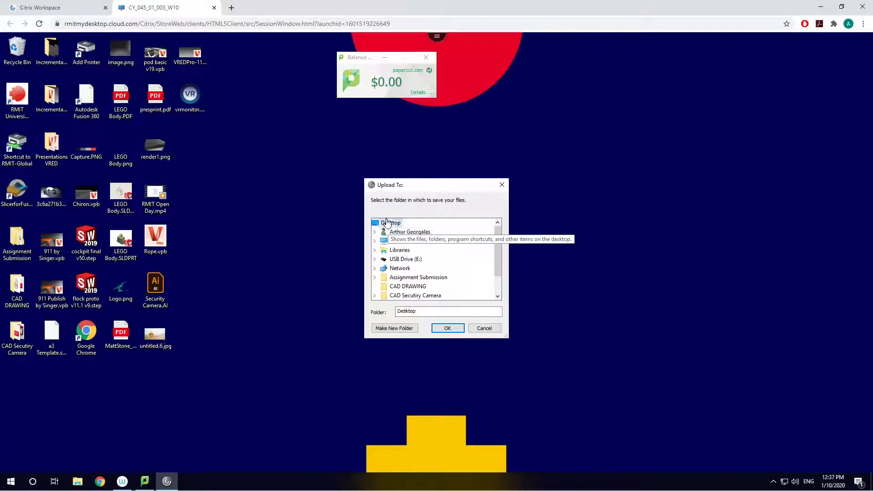
click(448, 328)
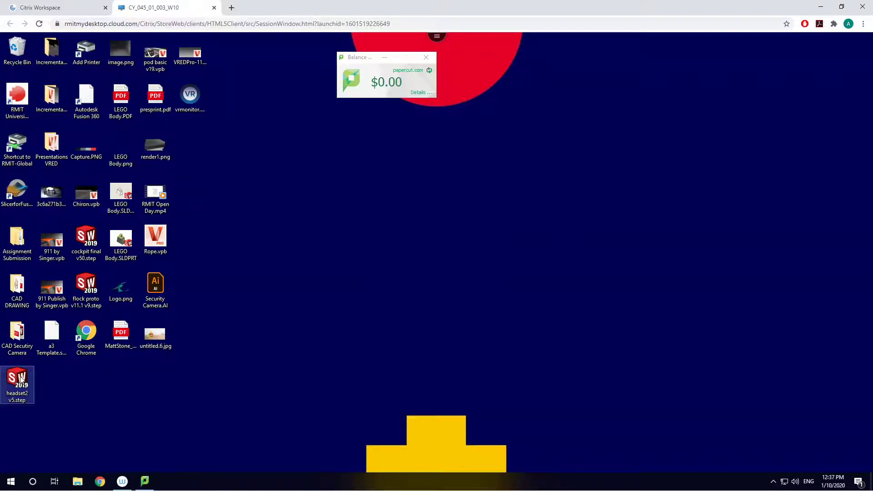
Open headset2 v5.step from the remote desktop in SOLIDWORKS 2019
double_click(23, 390)
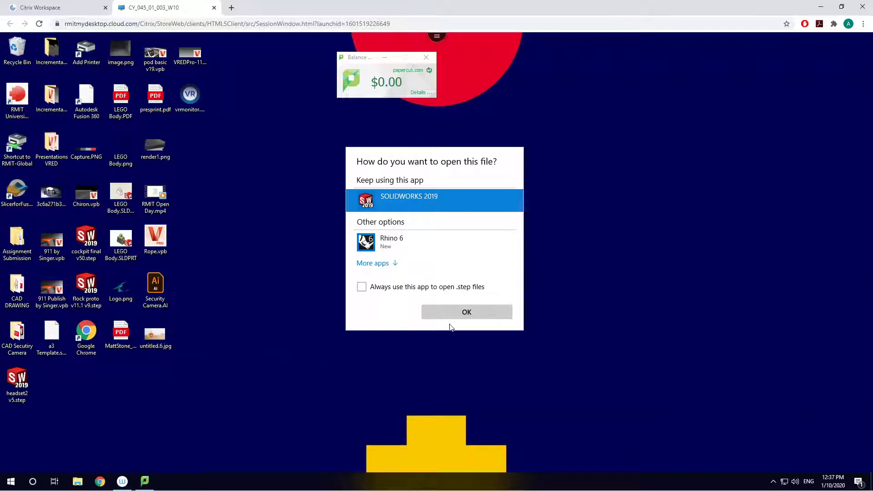
click(461, 313)
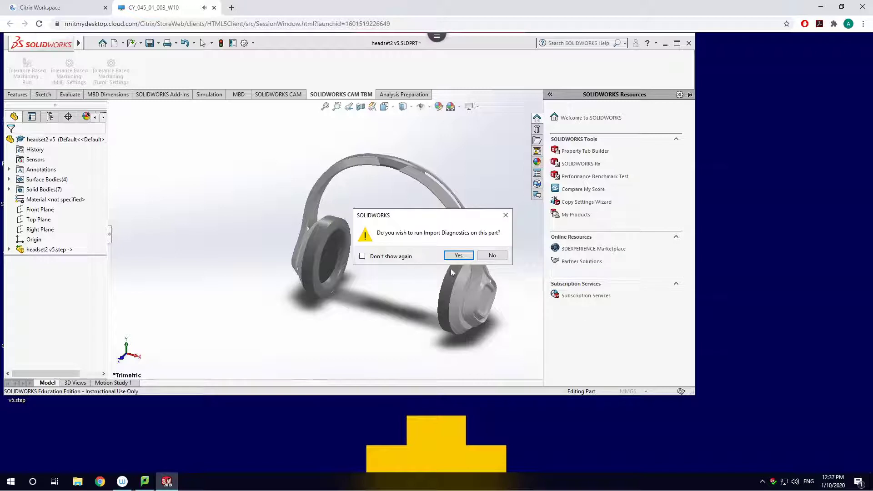
Decline import diagnostics, maximize the SOLIDWORKS window, and orbit the headset part
click(493, 255)
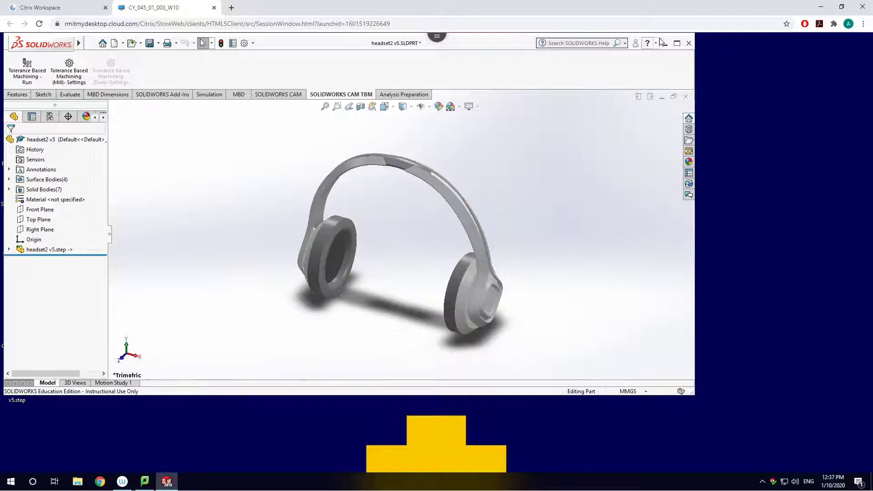
click(677, 42)
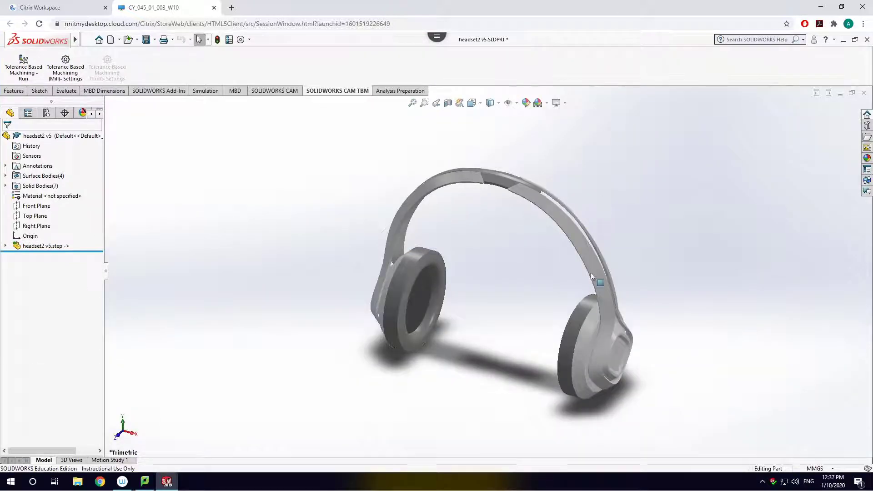
middle_drag(591, 277, 565, 312)
scroll(612, 264, up, 3)
Start a Flex feature via Insert > Features > Flex on the headset part
middle_drag(523, 264, 519, 290)
scroll(519, 290, down, 2)
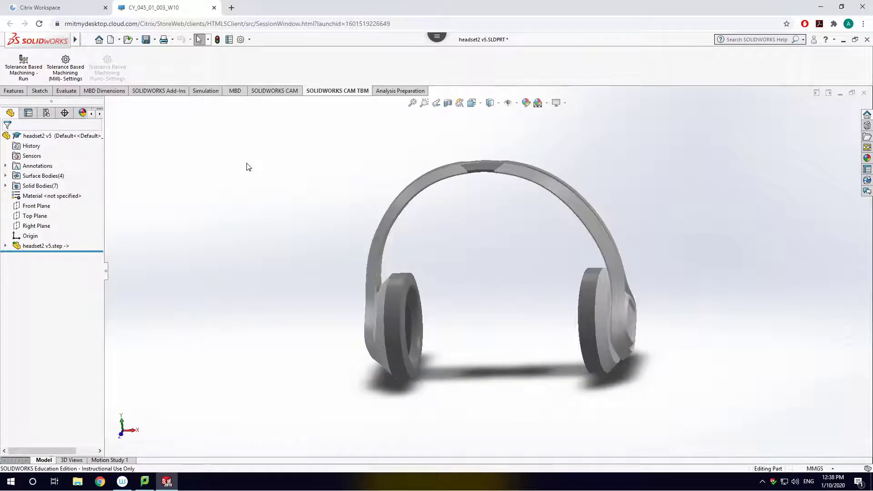
click(14, 93)
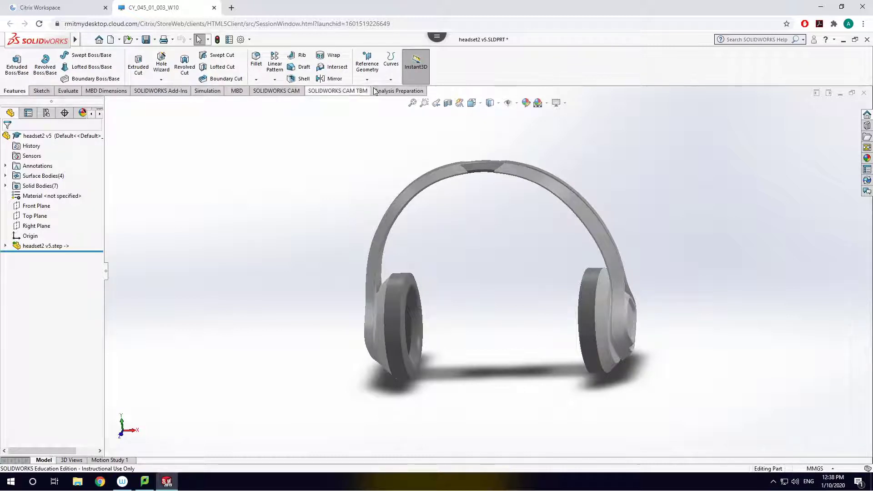
mouse_move(73, 40)
click(146, 37)
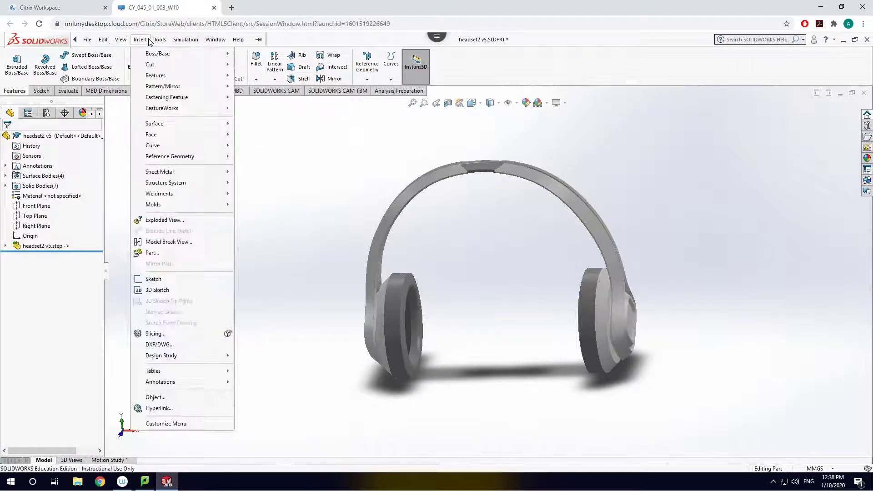
click(477, 143)
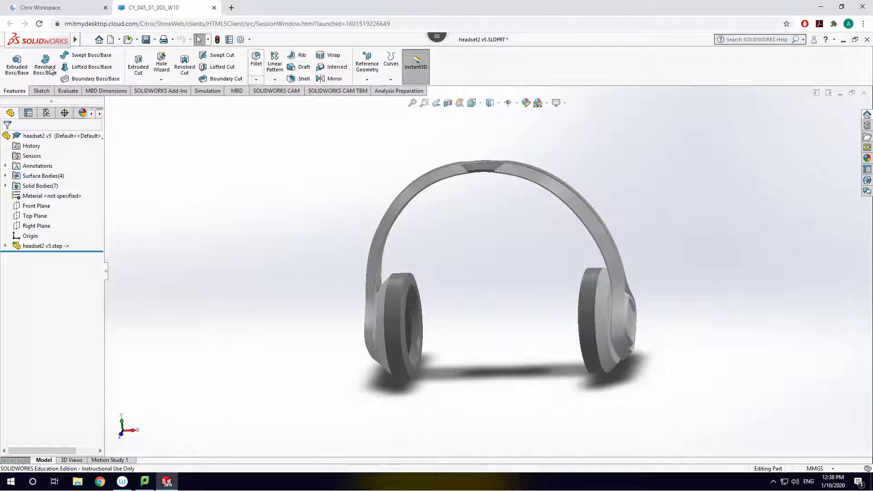
mouse_move(87, 34)
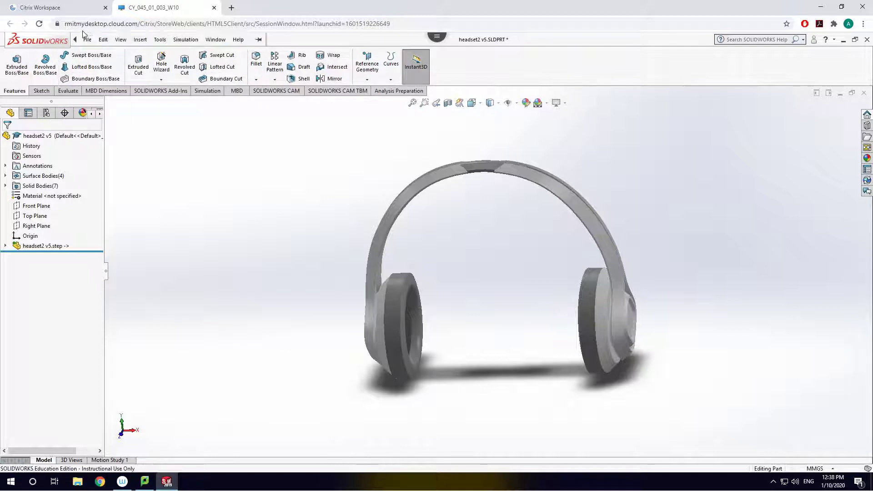
click(140, 40)
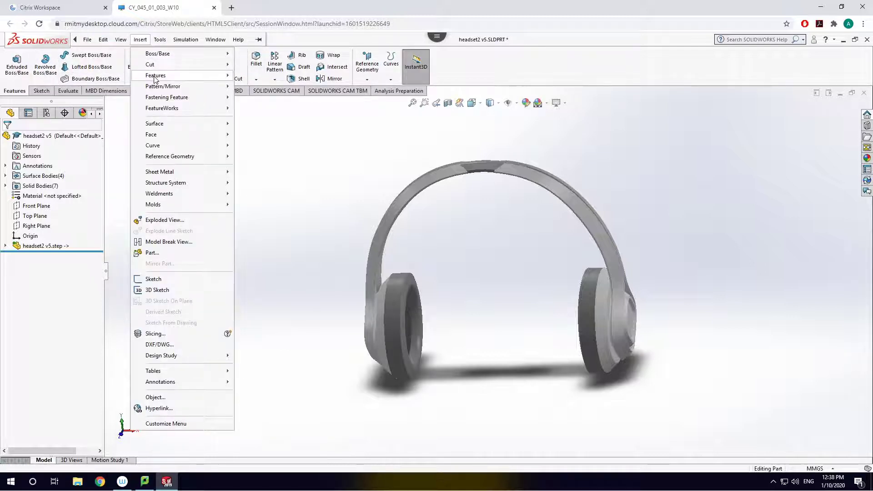
mouse_move(155, 80)
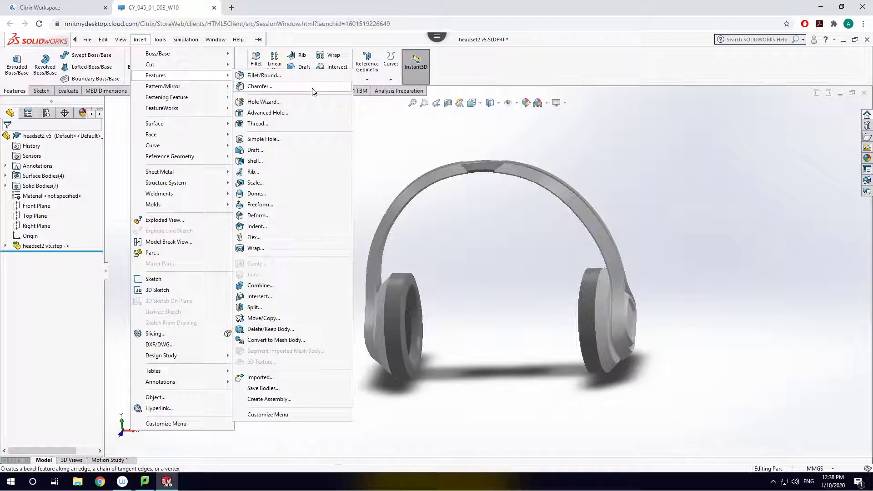
click(257, 241)
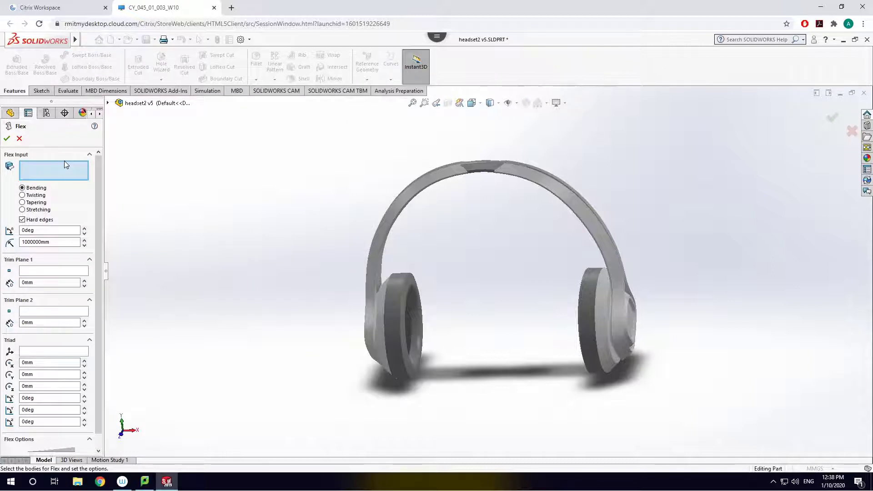
Add surface bodies step[1]-[4] and solid bodies step[5], [7]-[11] to the Flex
click(109, 104)
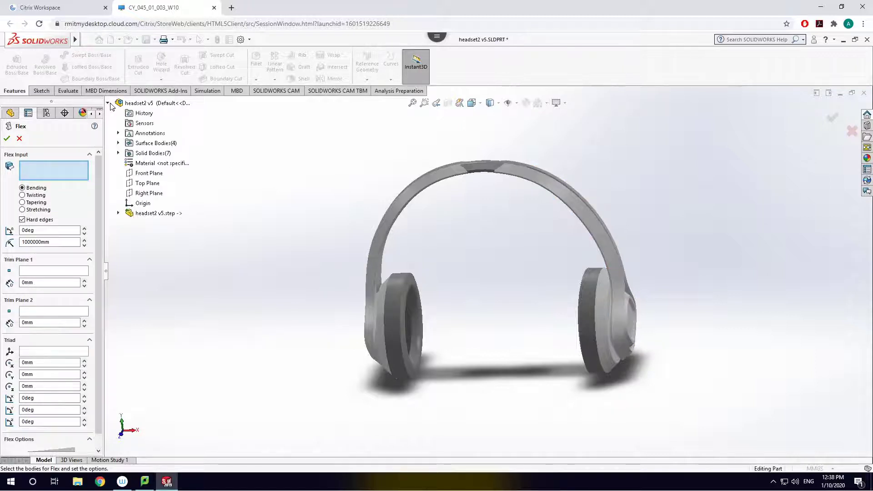
click(118, 144)
click(154, 153)
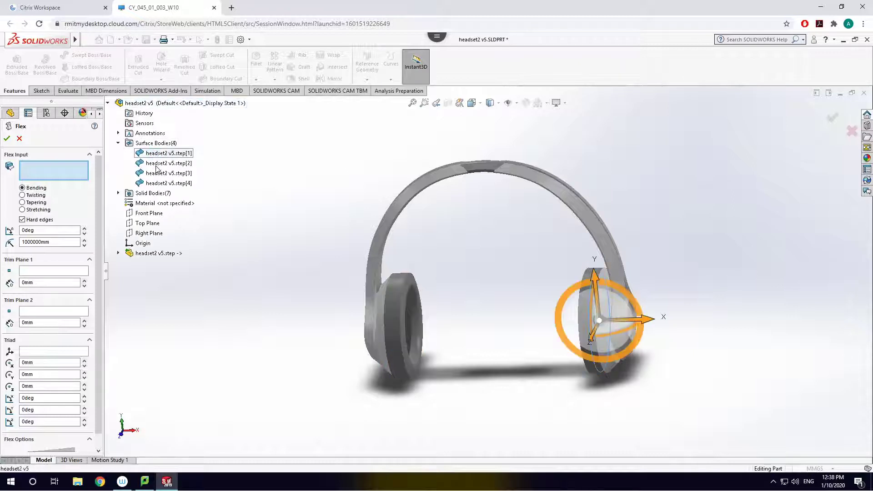
click(156, 173)
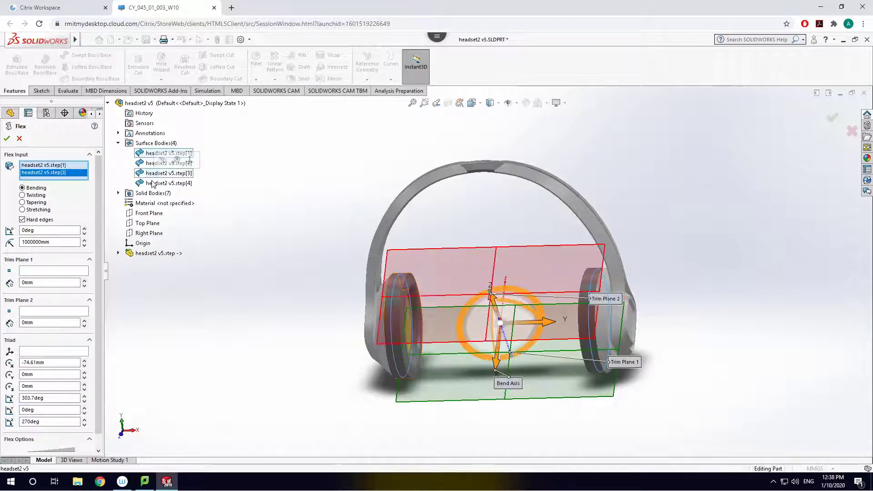
click(151, 184)
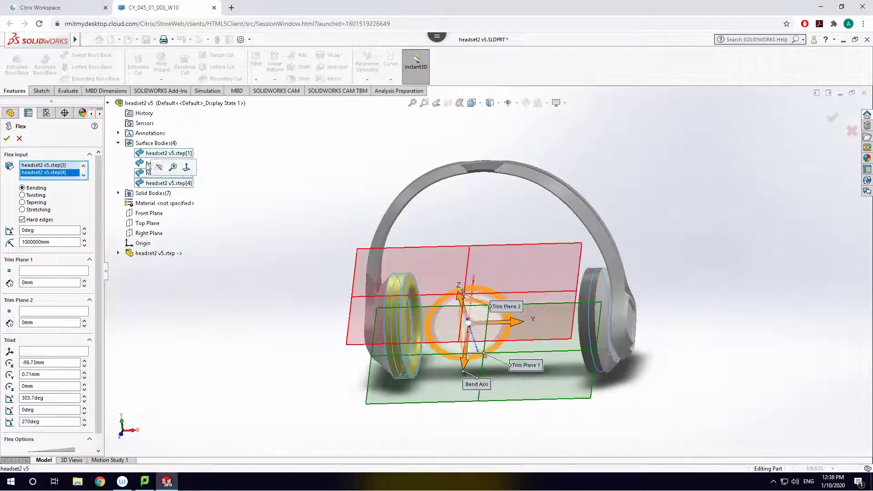
click(147, 164)
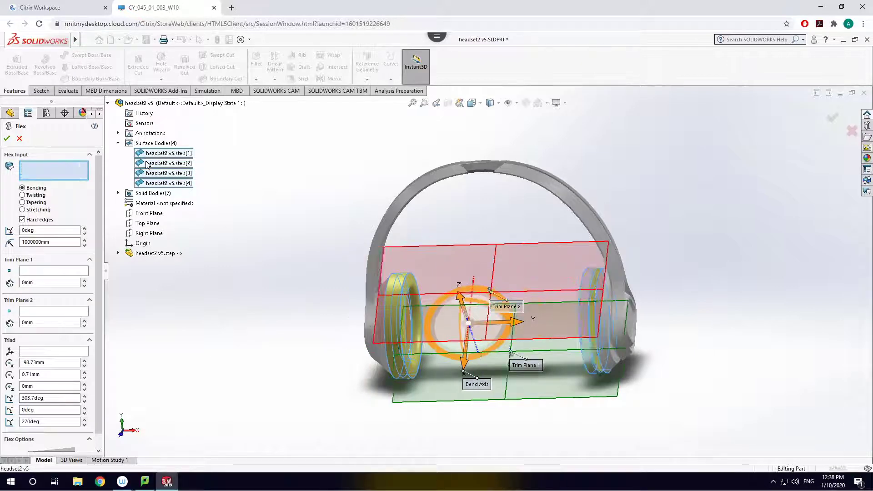
click(118, 193)
click(155, 204)
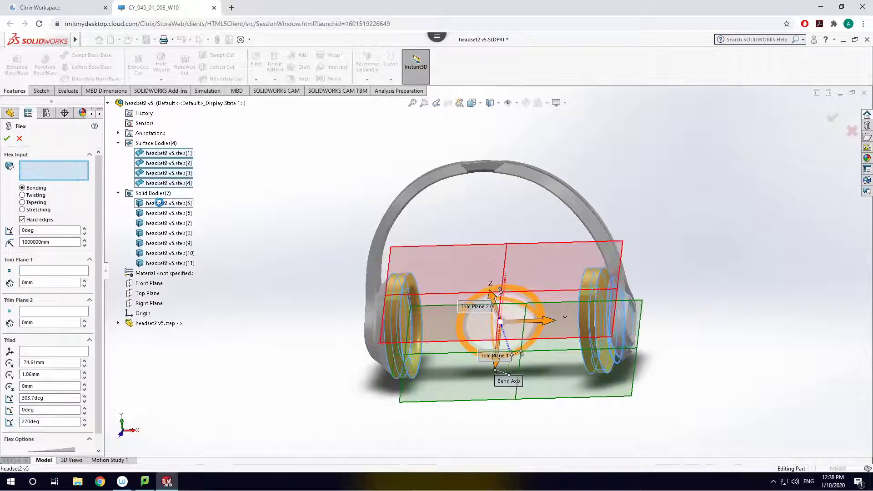
click(160, 222)
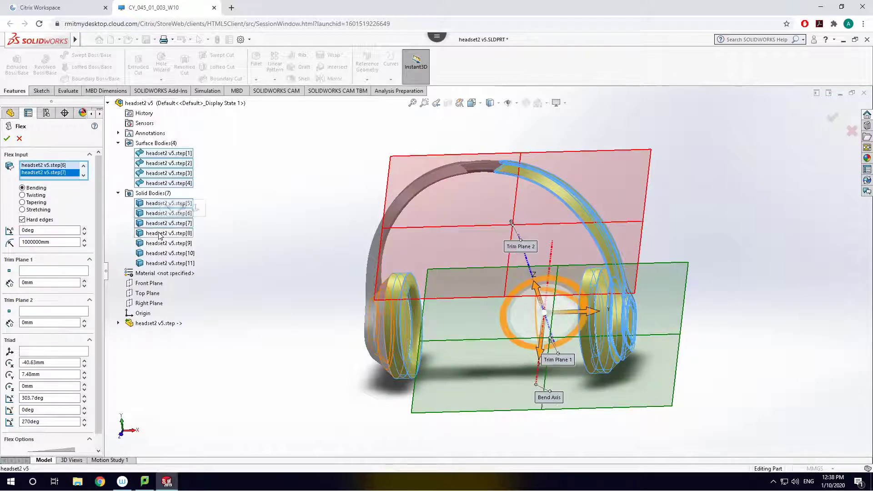
click(160, 234)
click(160, 244)
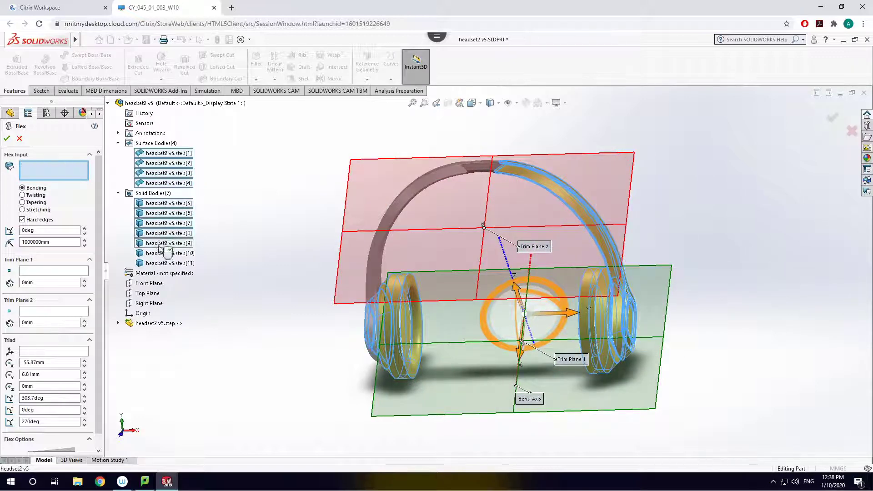
click(157, 265)
click(147, 254)
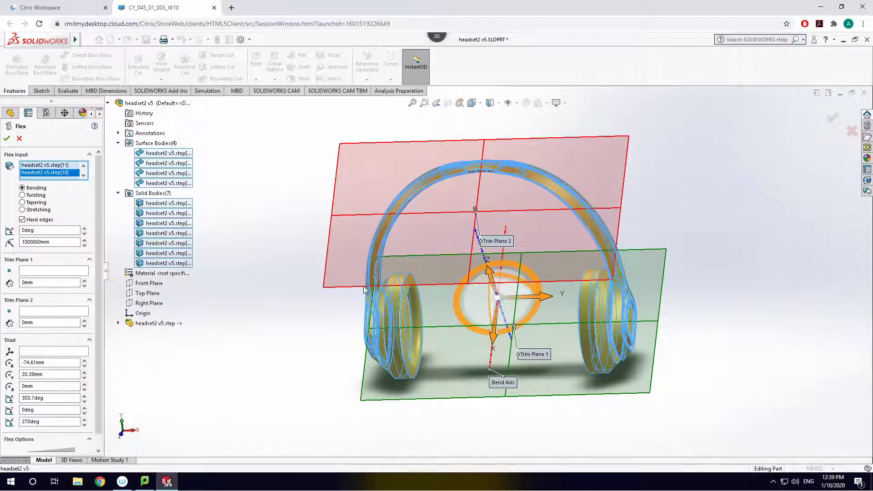
Reselect the headset bodies with an area selection and switch to the Front view
click(387, 304)
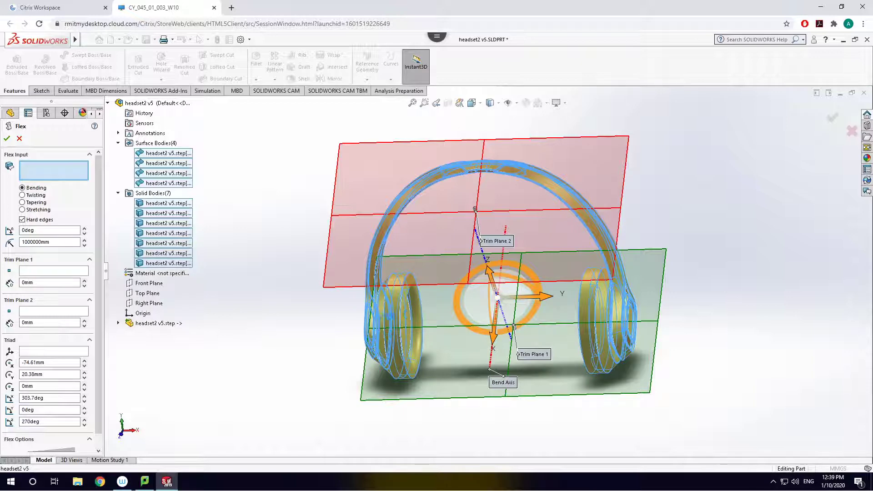
drag(407, 314, 386, 307)
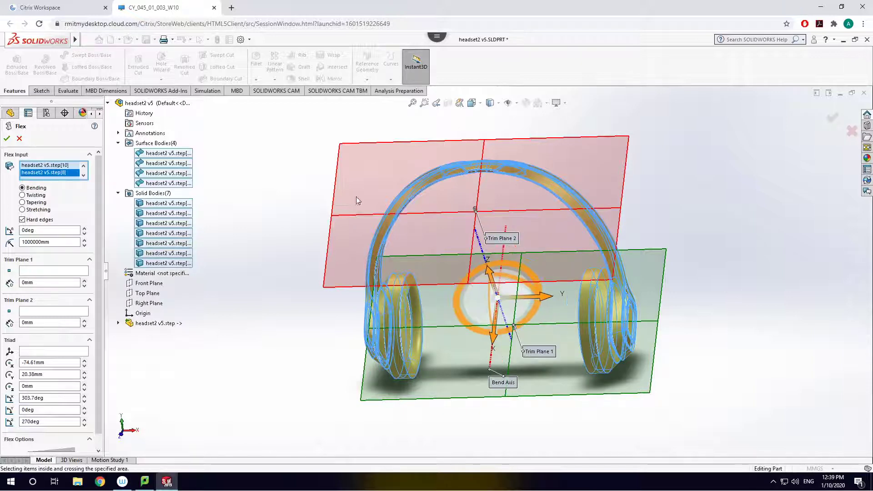
click(473, 103)
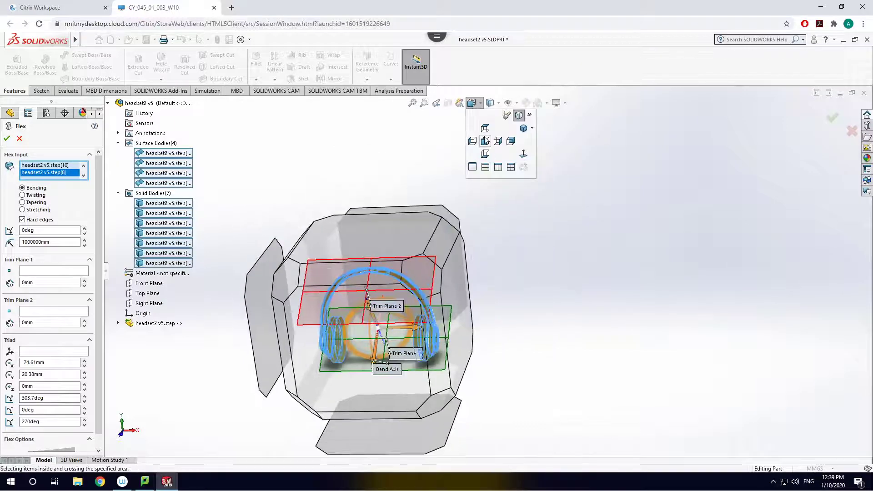
click(486, 141)
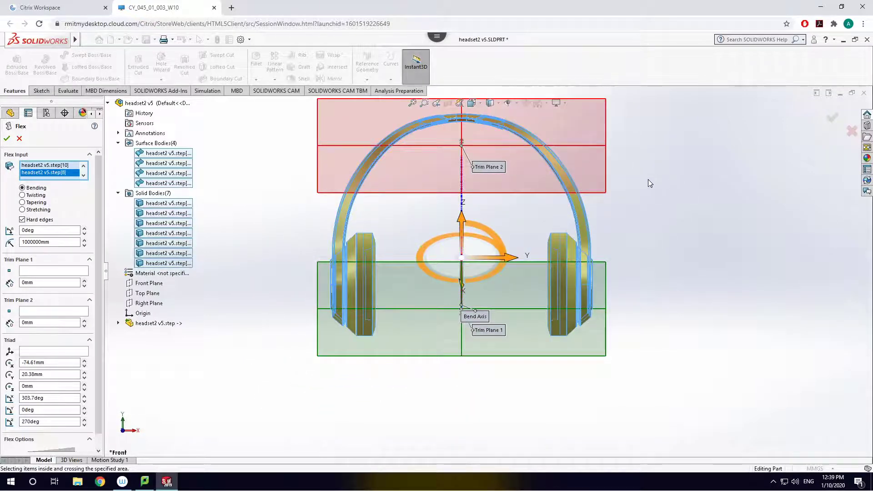
Turn off Hard edges and bend the headset to 21deg, orbiting to inspect it
scroll(647, 179, down, 2)
middle_drag(613, 192, 548, 195)
click(23, 219)
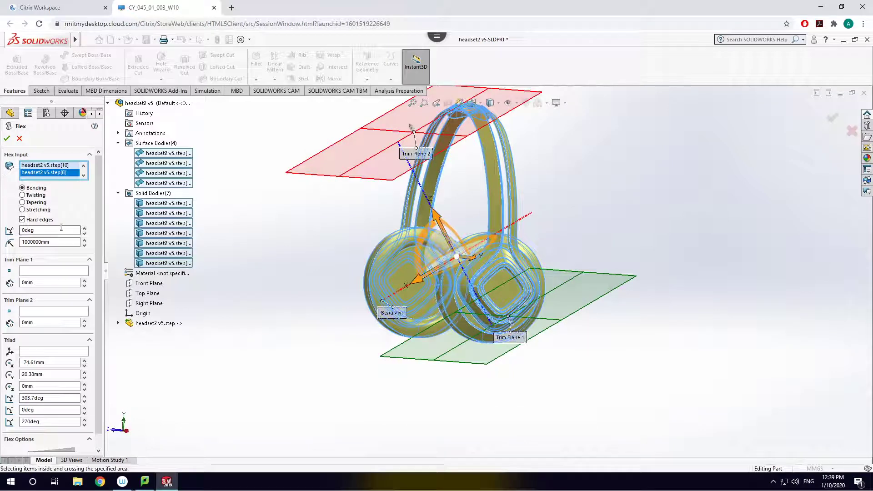
click(84, 229)
click(84, 229)
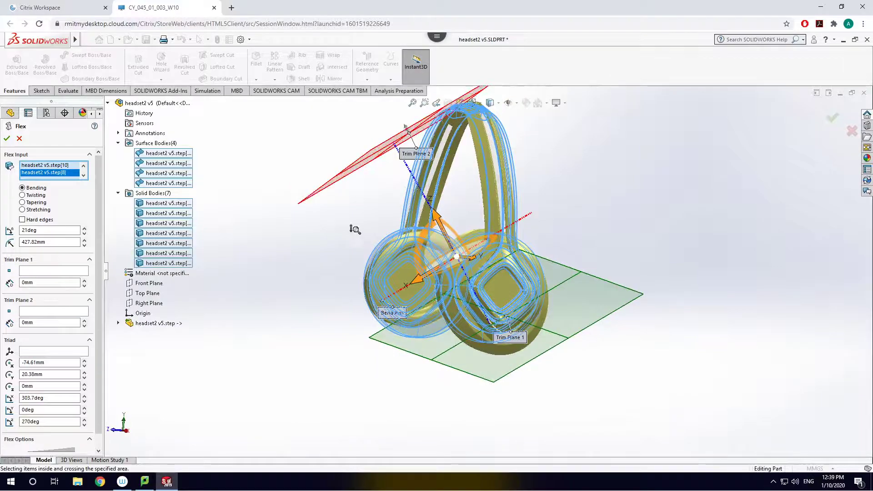
middle_drag(467, 284, 507, 324)
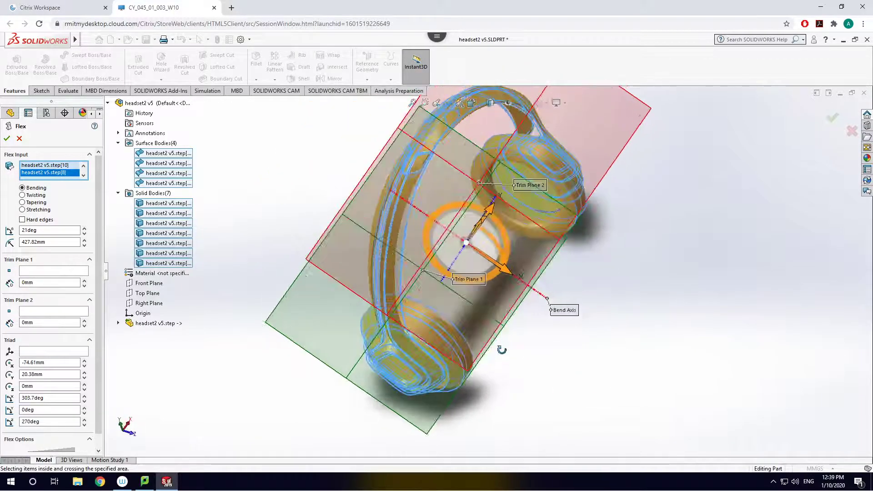
middle_drag(502, 350, 69, 233)
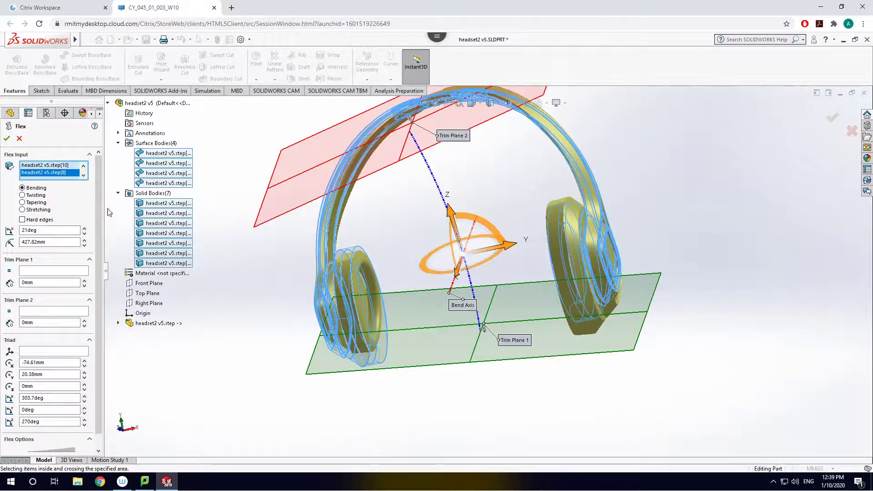
Reset the Flex bend angle to 0deg
click(46, 230)
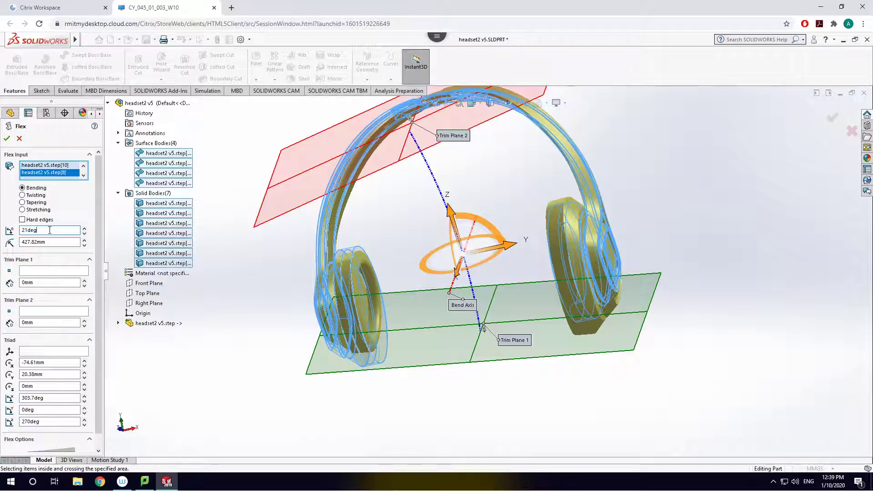
text(0)
key(Return)
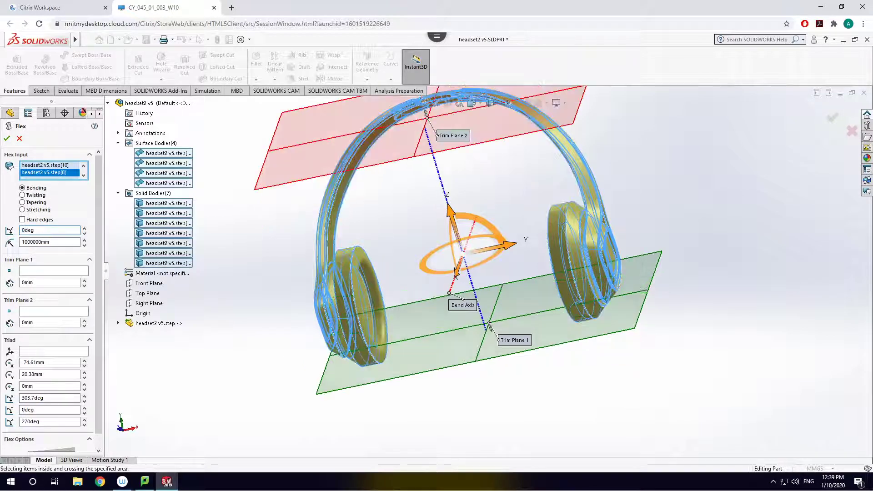
Add the Standard Views toolbar and switch the headset to the Front view
right_click(704, 104)
right_click(675, 53)
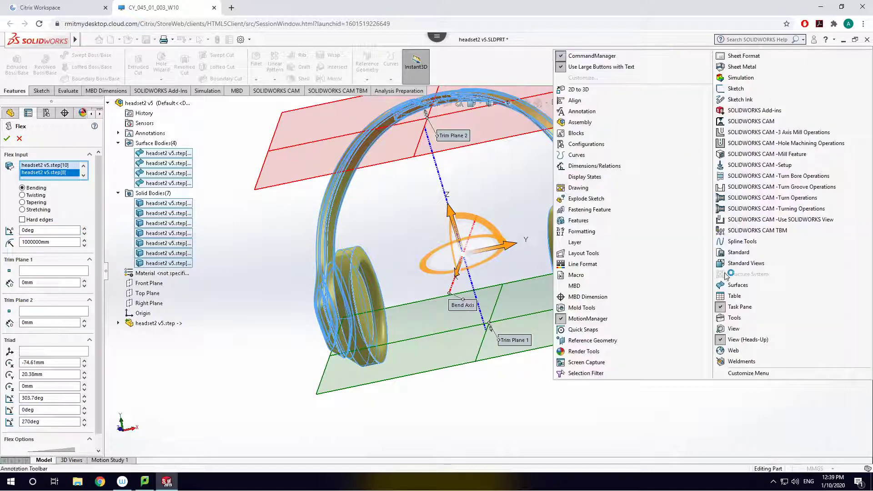
click(750, 263)
click(27, 53)
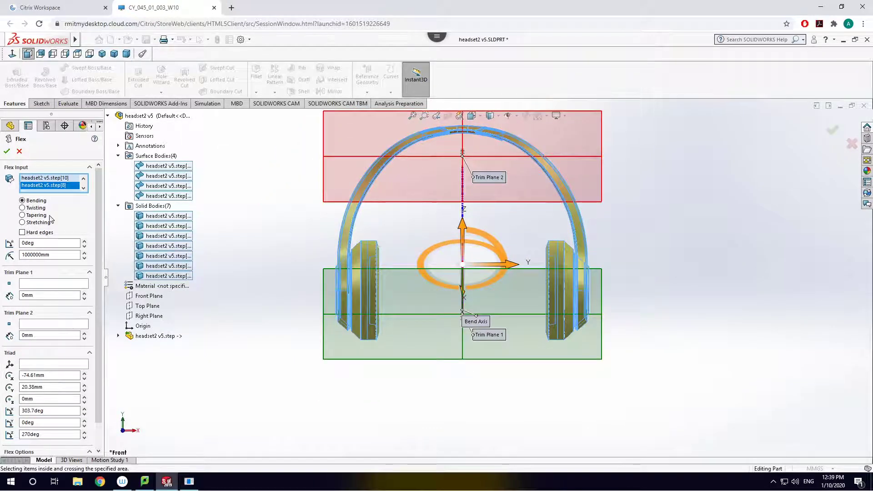
Reset the 303.7deg and 270deg flex triad rotation values to 0deg
click(60, 411)
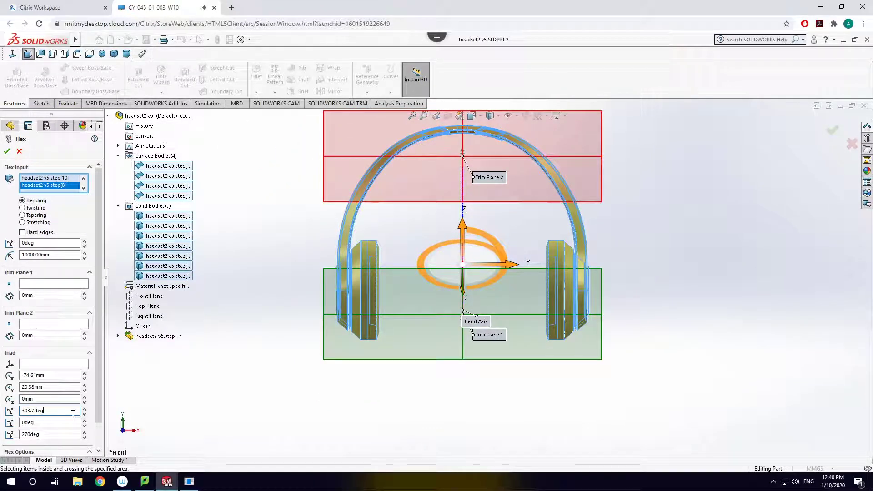
double_click(56, 412)
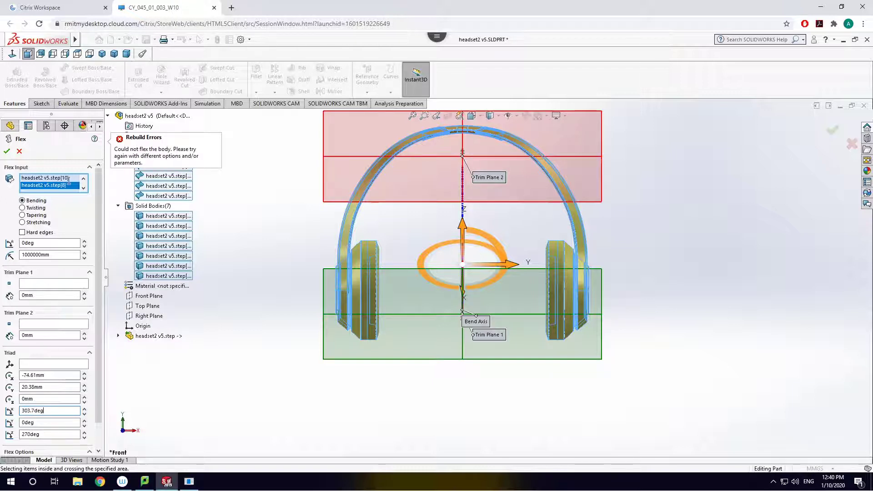
double_click(69, 409)
text(0)
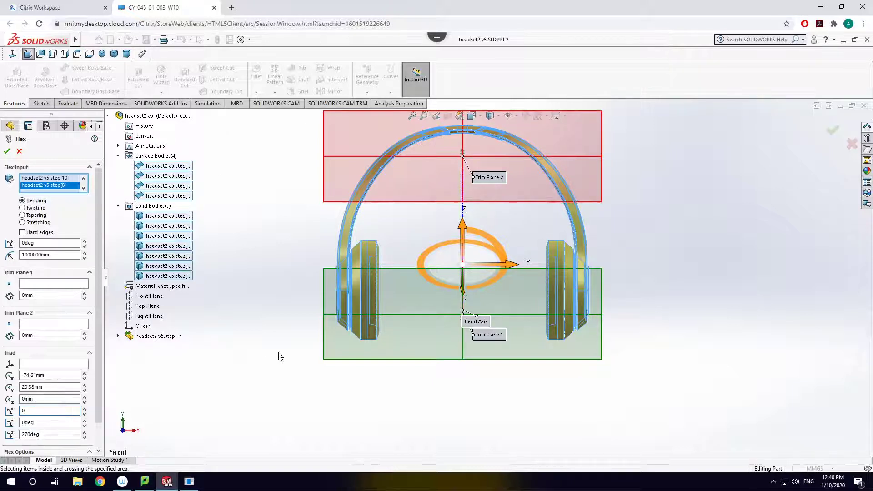
key(Return)
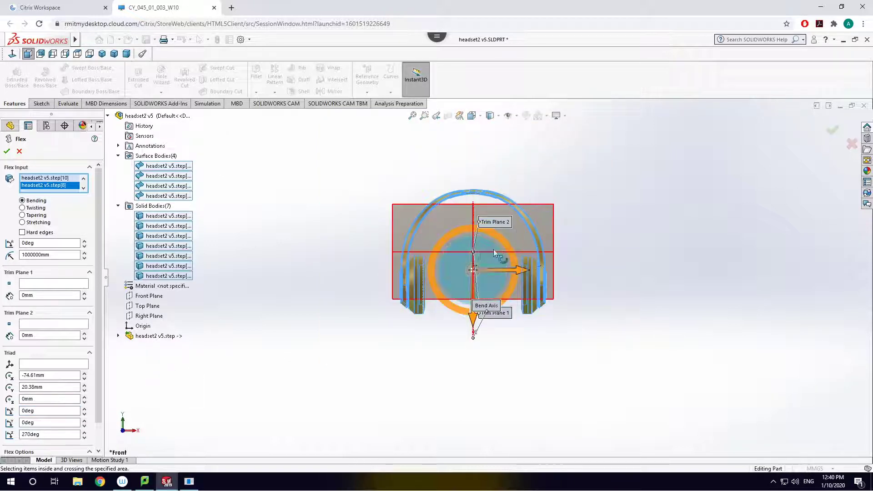
key(Tab)
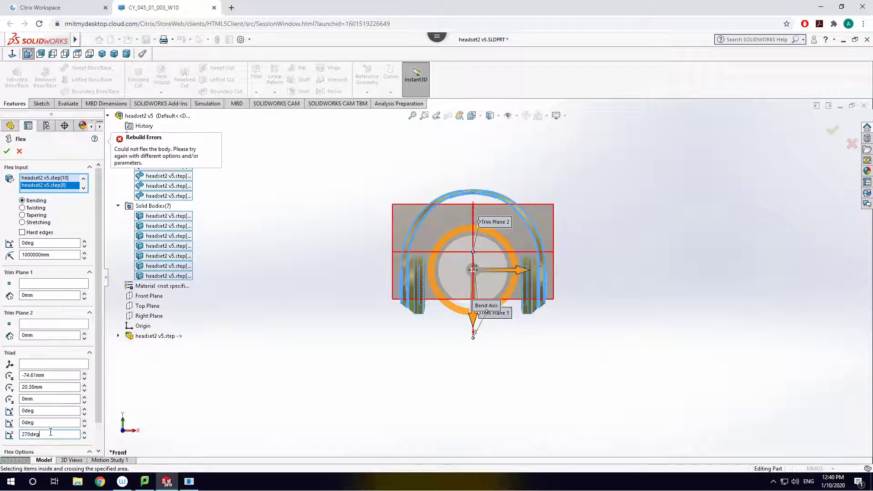
text(0)
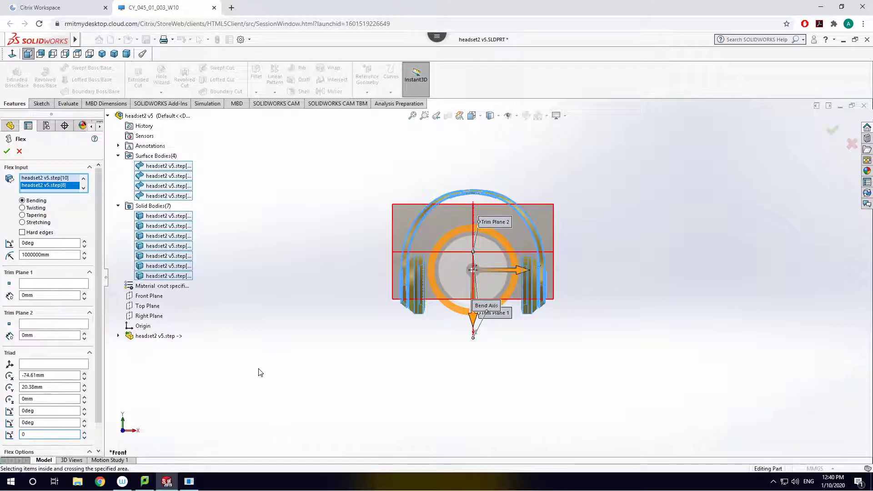
scroll(492, 270, down, 2)
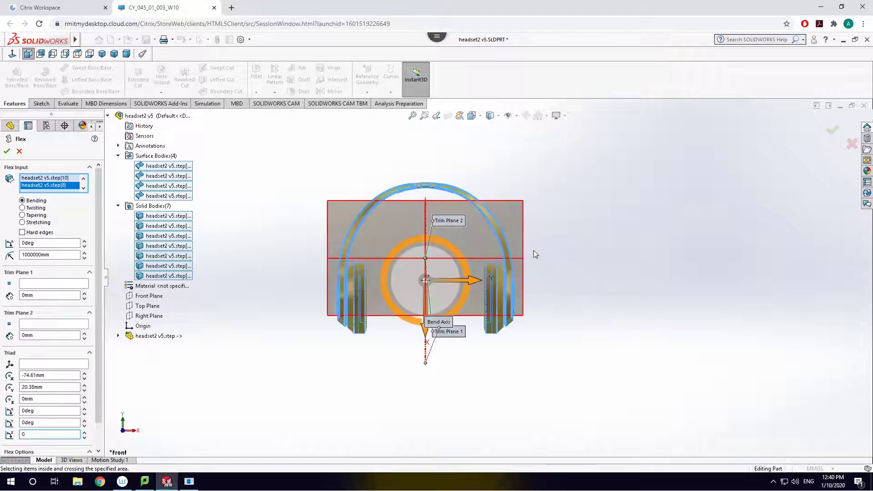
key(Return)
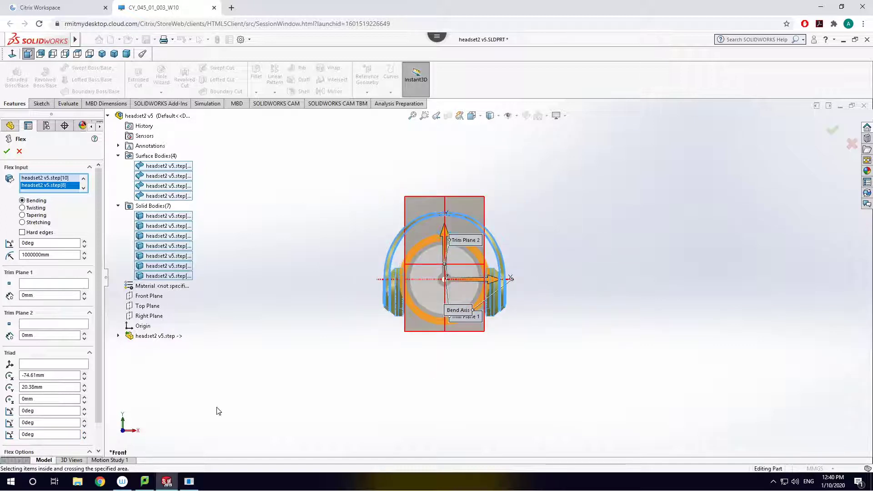
Rotate the flex triad, set its second rotation to 90deg, and return to Front view
middle_drag(697, 298, 519, 219)
middle_drag(524, 253, 523, 310)
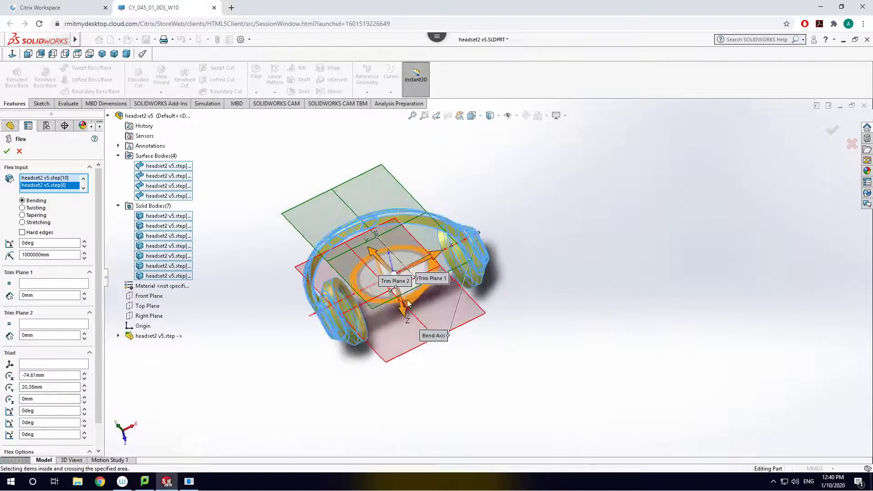
drag(422, 291, 360, 322)
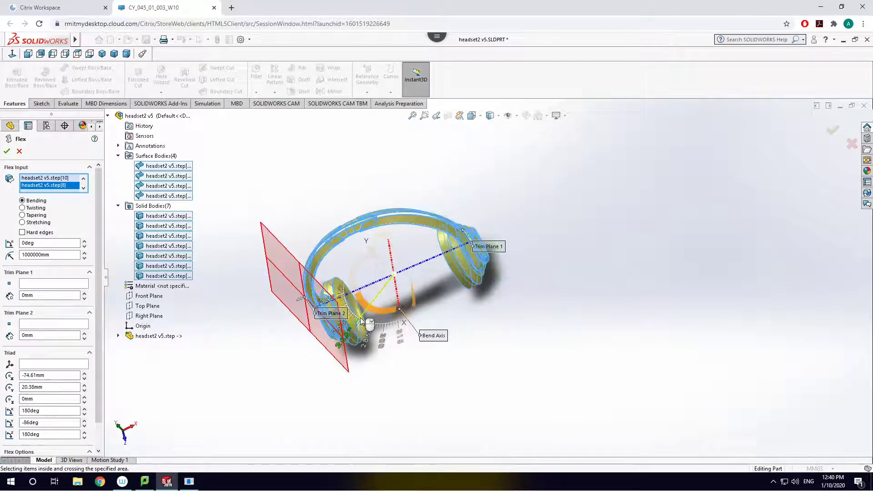
double_click(54, 422)
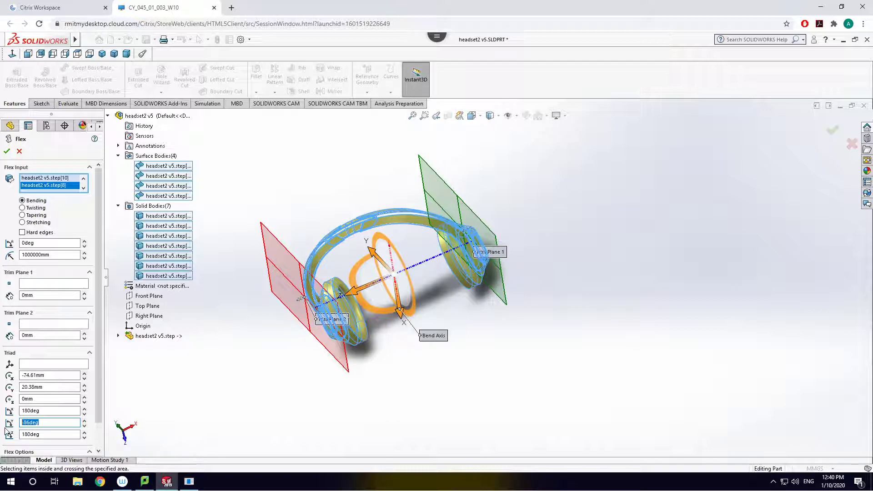
text(90)
key(Return)
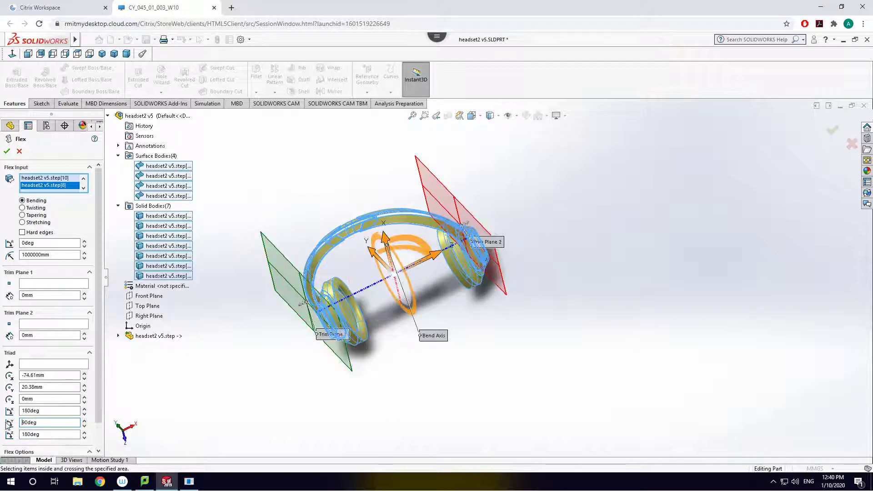
click(28, 54)
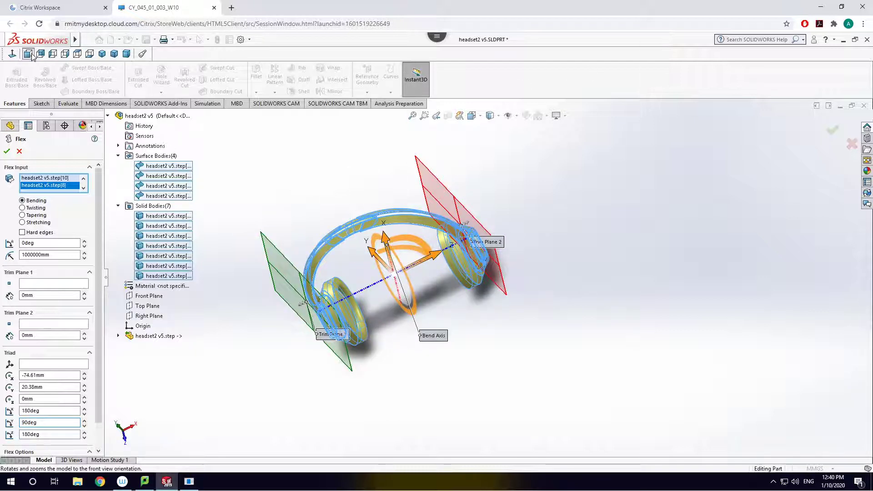
Raise the headband's flex bend angle step by step to 28deg
click(84, 241)
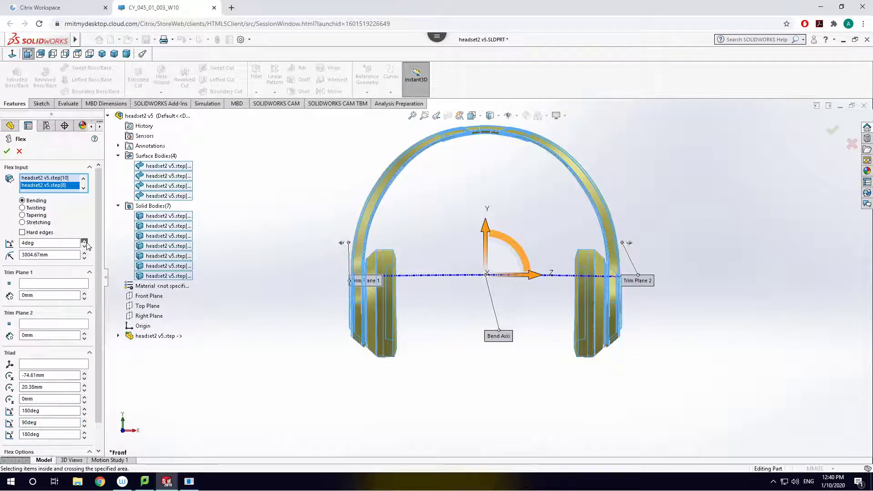
click(84, 241)
click(84, 241)
click(85, 241)
click(84, 241)
click(85, 241)
click(84, 241)
click(84, 241)
click(84, 241)
click(84, 241)
click(84, 241)
Raise the flex bend angle to 32deg
click(84, 241)
click(84, 241)
click(84, 241)
click(85, 241)
click(84, 241)
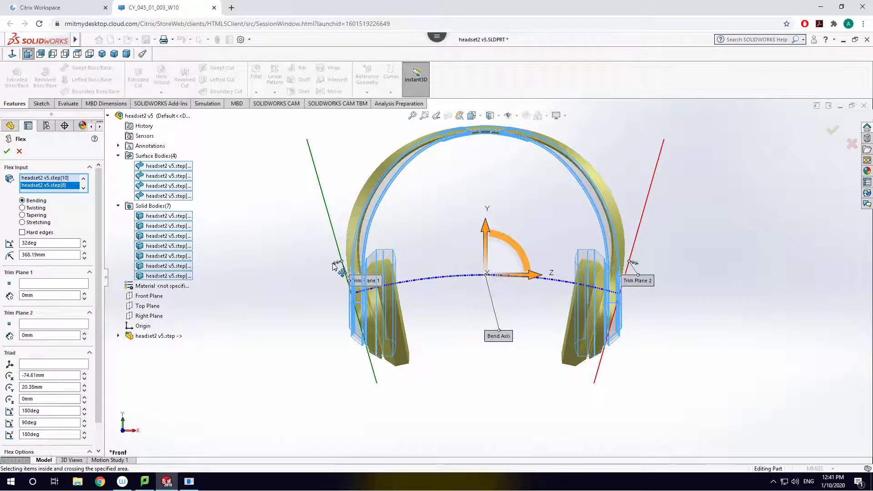
Move Trim Planes 1 and 2 inward to 69.27mm and 72.33mm, then check the bend
drag(337, 263, 439, 245)
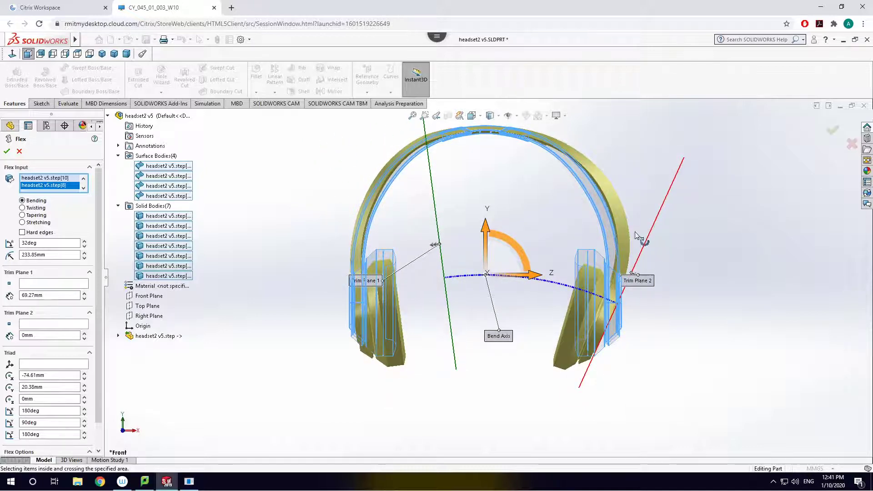
scroll(632, 239, down, 5)
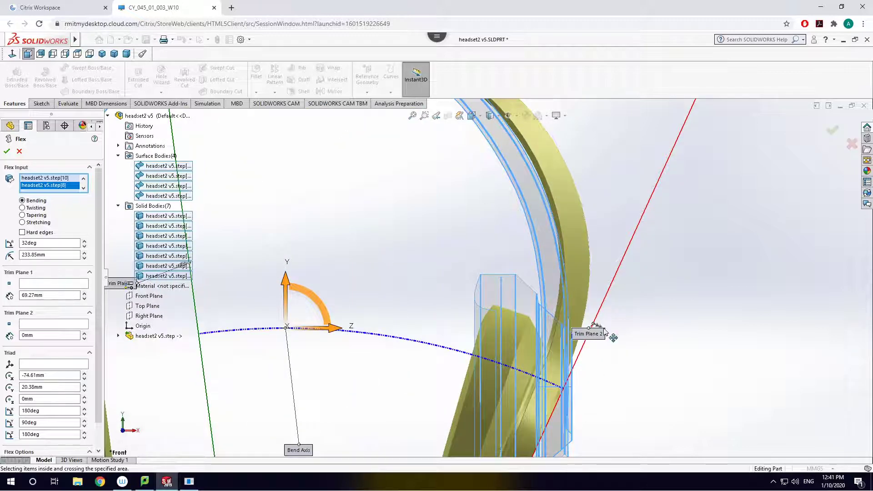
drag(611, 336, 520, 230)
drag(596, 330, 406, 283)
key(f)
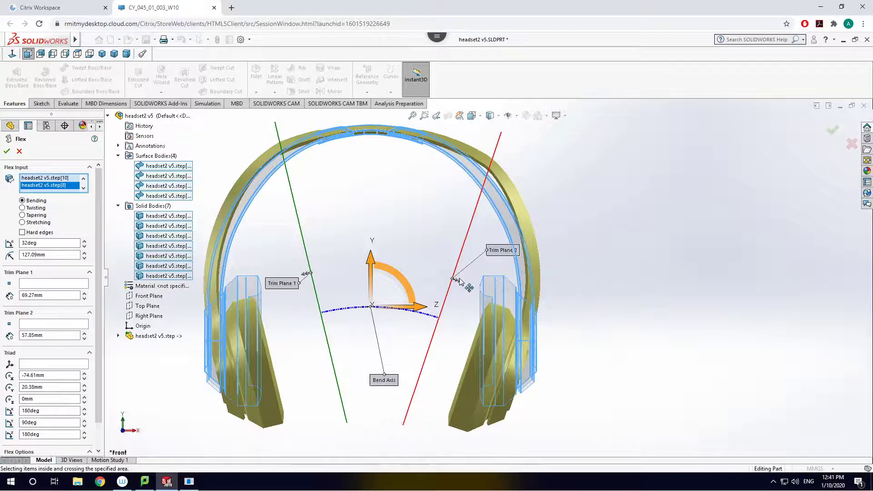
drag(458, 282, 437, 296)
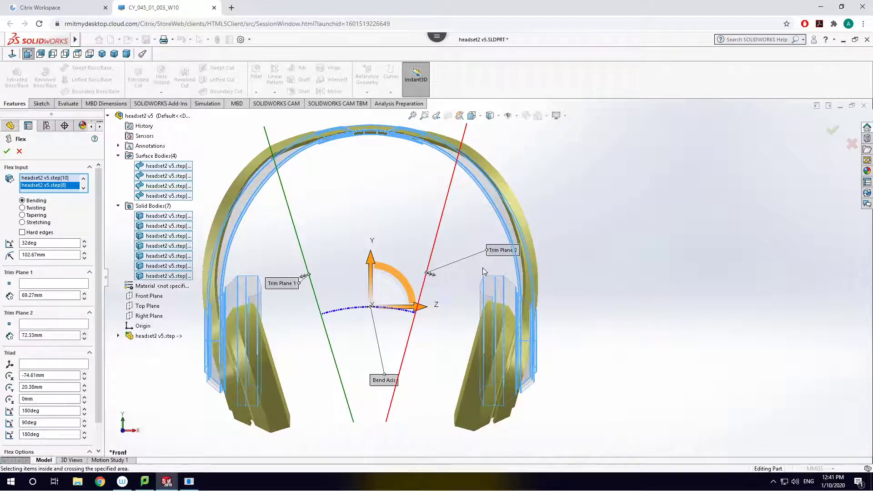
scroll(436, 296, up, 2)
scroll(441, 294, down, 1)
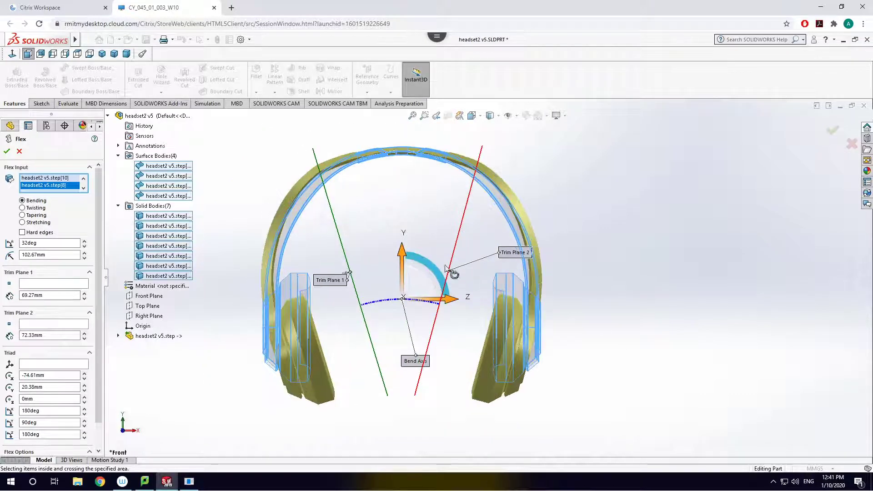
middle_drag(409, 226, 442, 302)
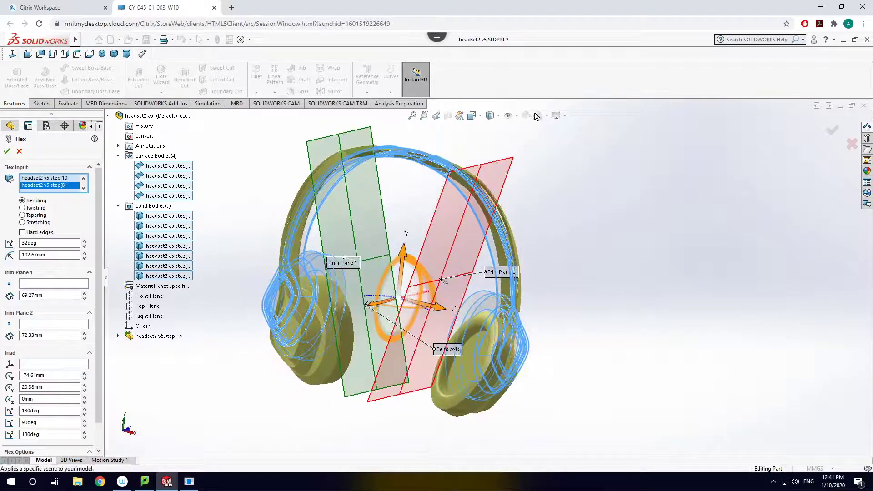
Reposition both trim planes, moving the second one out to -36.79 mm
drag(445, 284, 539, 359)
drag(358, 259, 234, 255)
middle_drag(499, 301, 453, 312)
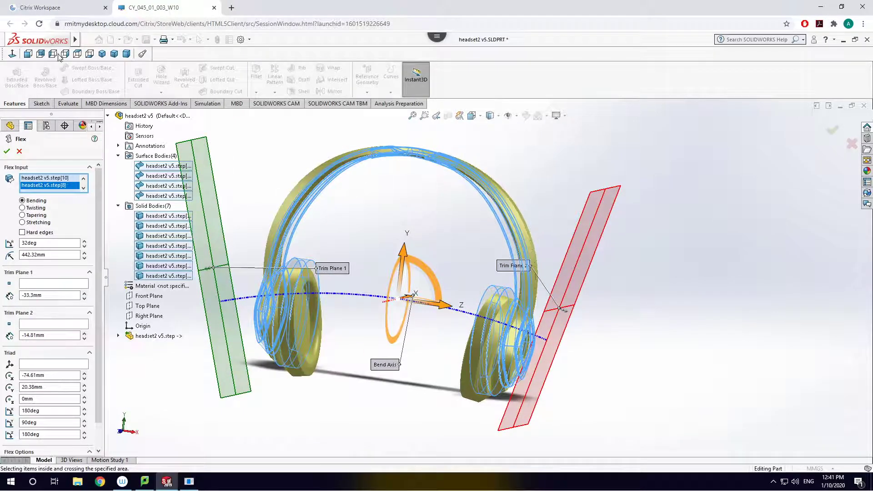
click(27, 54)
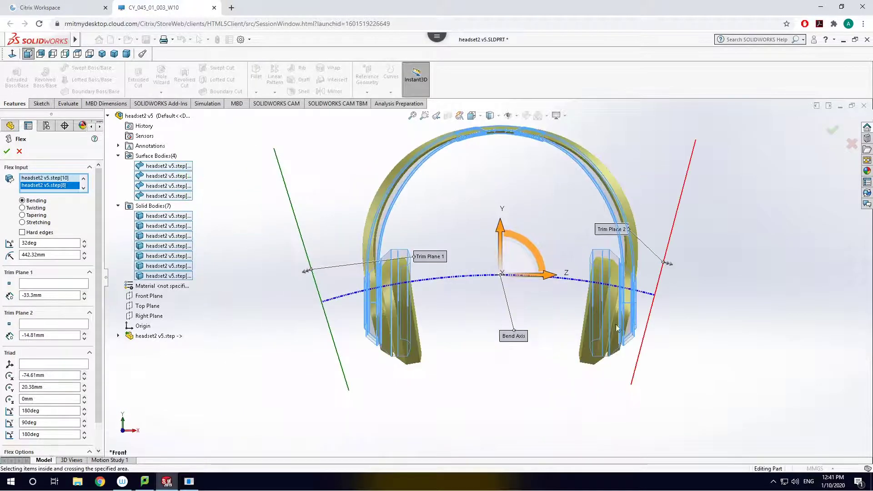
drag(667, 269, 711, 279)
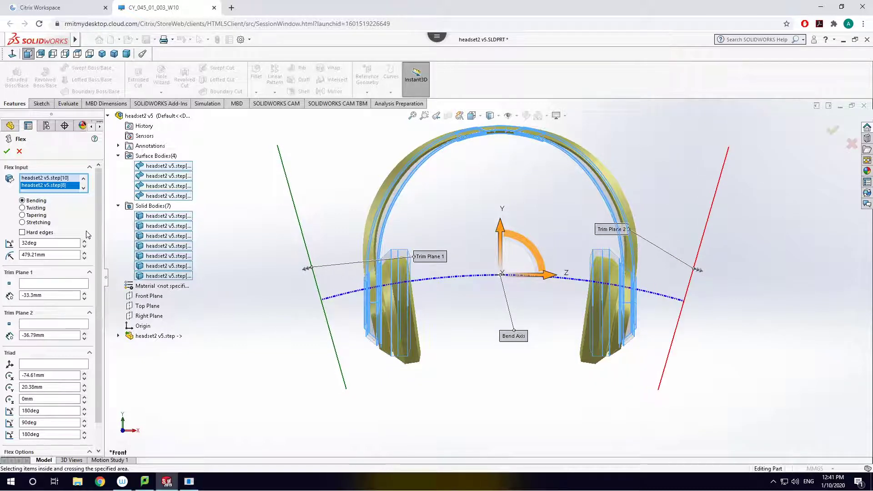
Increase the flex angle to 58deg and orbit to view the trim planes
drag(83, 244, 82, 246)
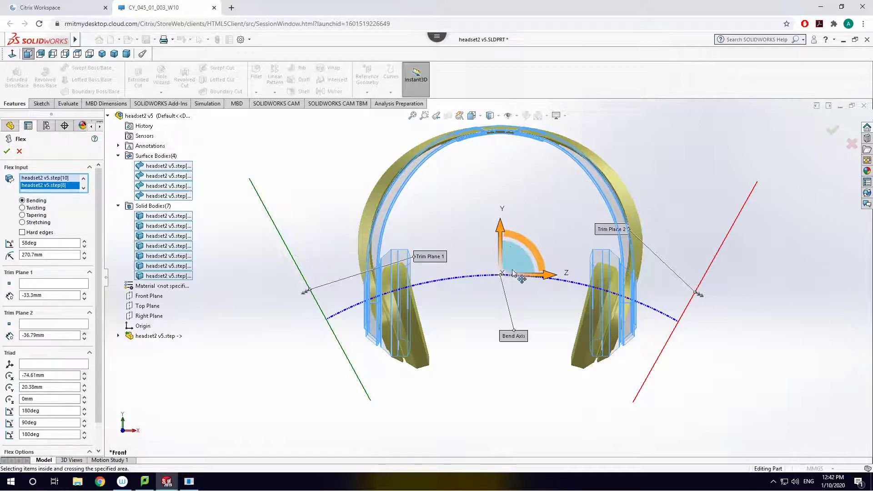
mouse_move(513, 273)
middle_down()
mouse_move(466, 285)
mouse_move(514, 285)
middle_up()
scroll(514, 285, down, 3)
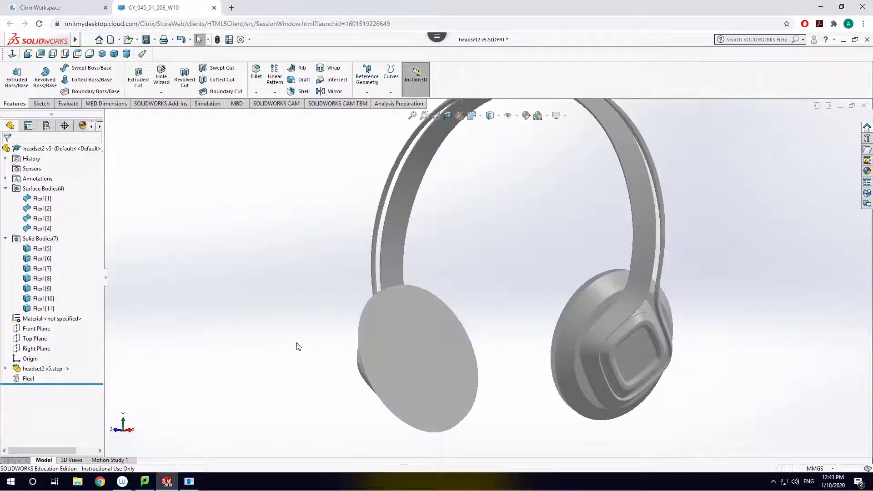
scroll(344, 359, up, 1)
middle_drag(345, 359, 412, 339)
click(413, 339)
scroll(413, 339, down, 2)
scroll(318, 335, down, 4)
middle_drag(318, 335, 328, 285)
scroll(321, 278, up, 5)
click(573, 347)
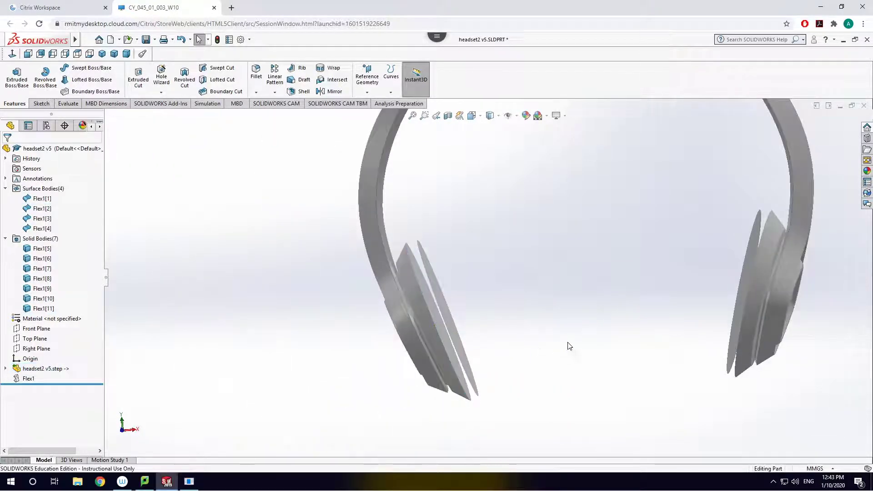
middle_drag(592, 340, 552, 367)
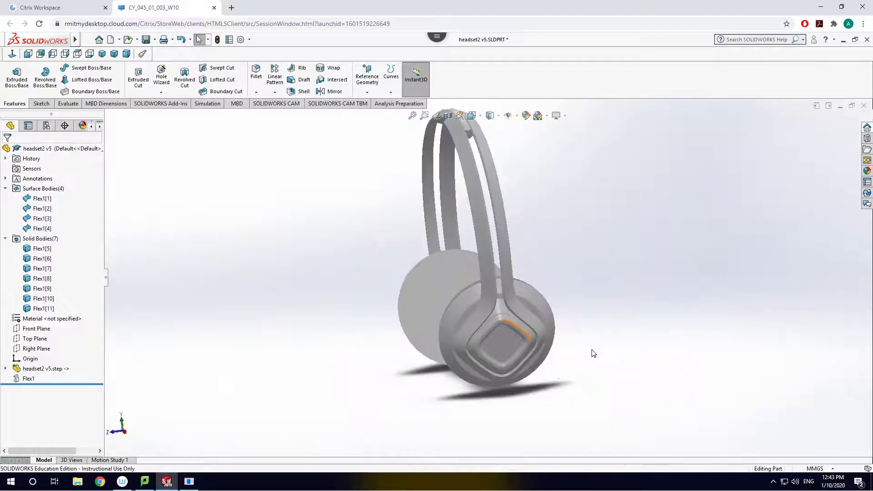
middle_drag(594, 349, 591, 250)
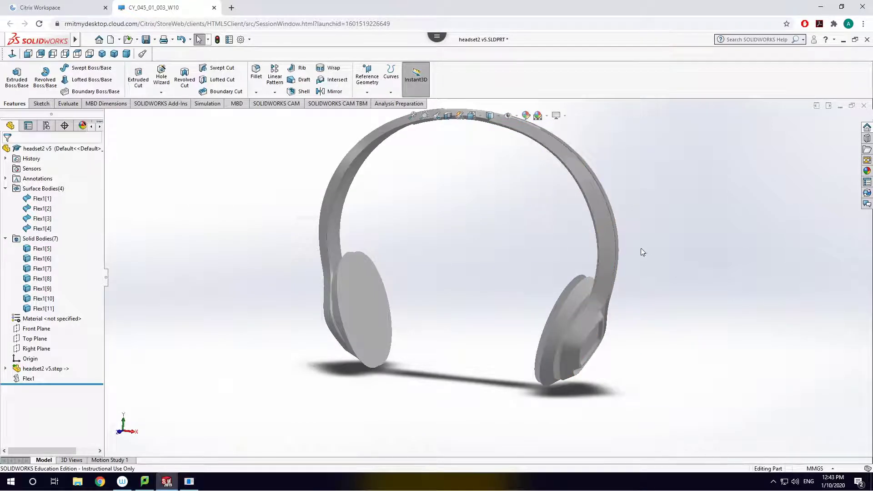
key(ctrl+1)
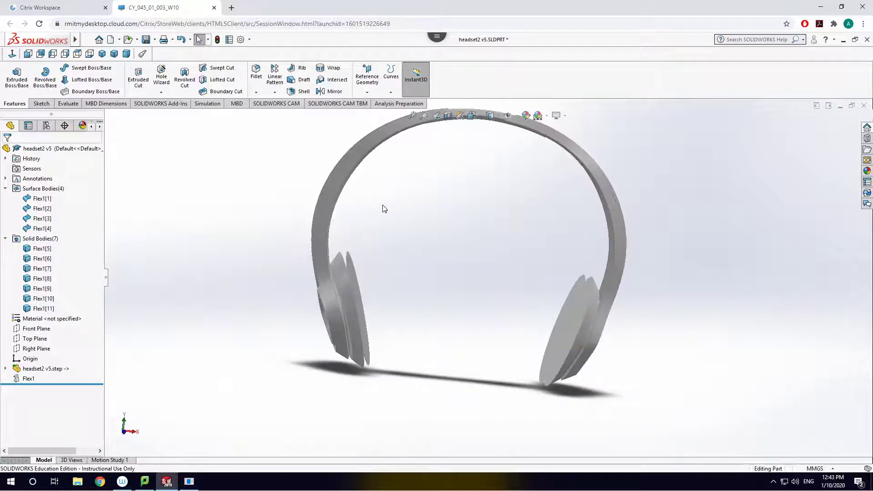
middle_drag(431, 214, 446, 246)
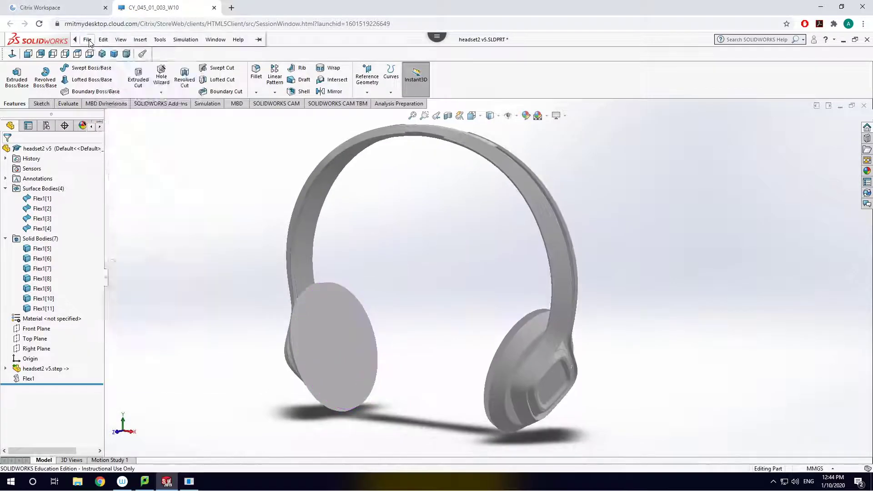
Start File > Save As for headset2 v5.SLDPRT and keep the Citrix session logged in
click(88, 39)
click(129, 140)
click(408, 289)
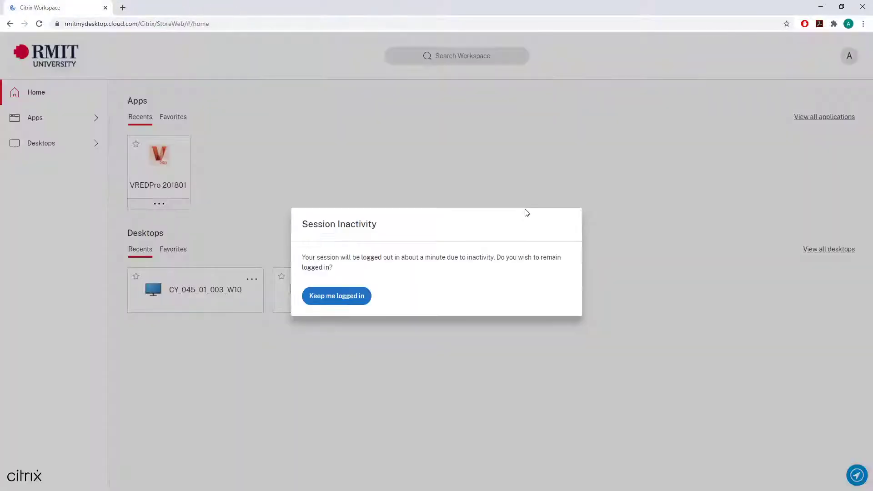
click(347, 298)
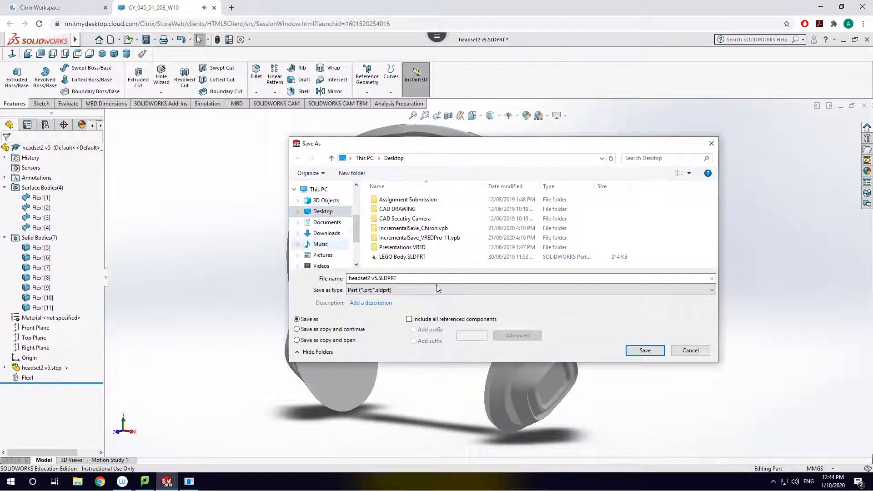
Set the Save as type to STEP AP214
click(436, 291)
scroll(410, 201, down, 1)
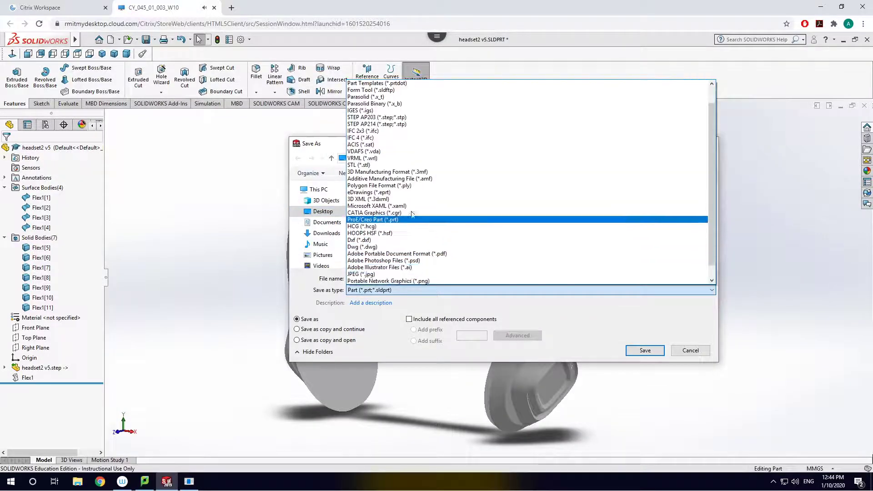
key(Escape)
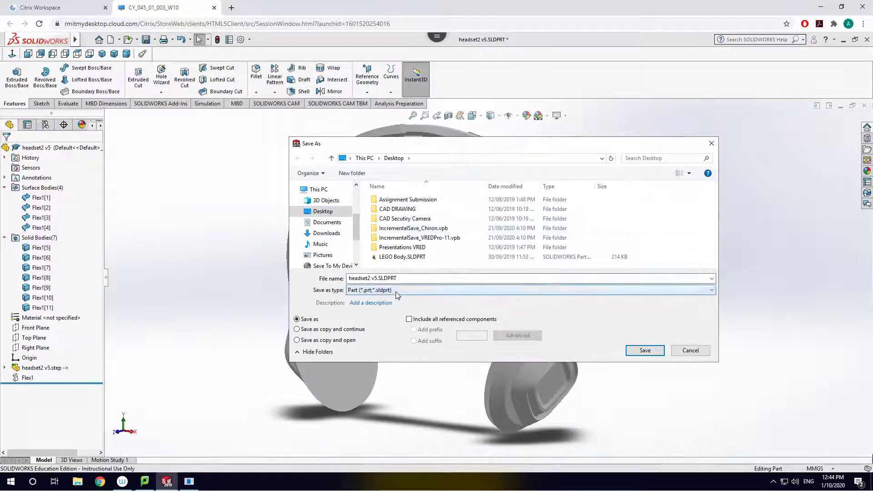
click(398, 290)
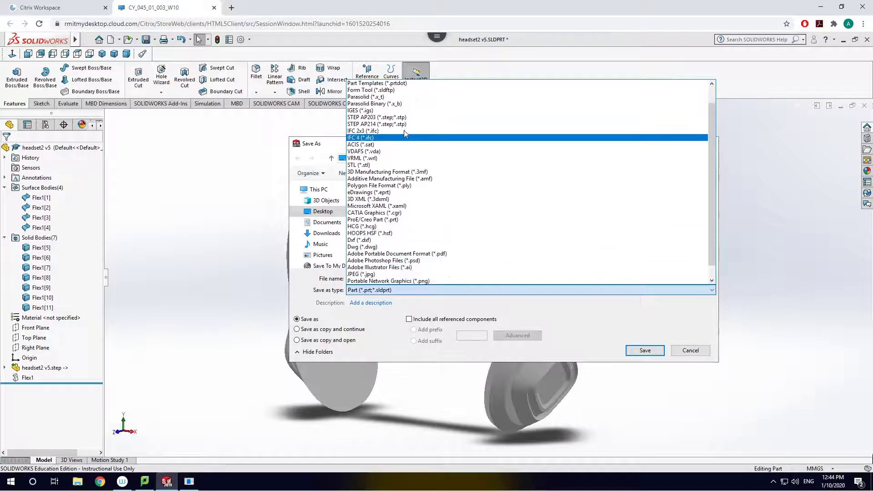
click(402, 124)
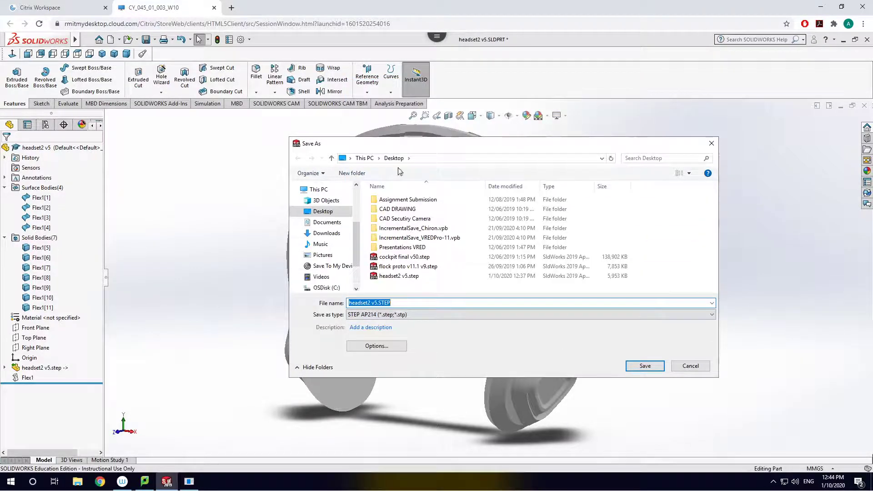
Trim the file name to 'headset flex' and save the STEP file
click(398, 305)
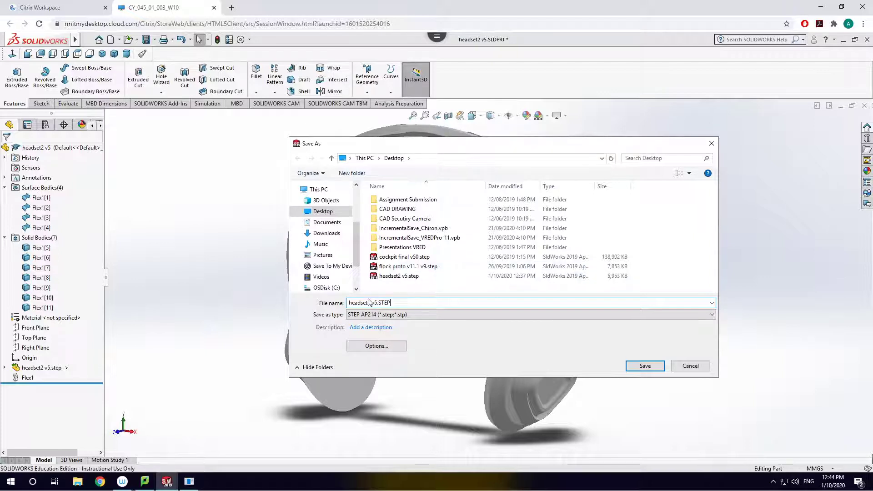
drag(395, 302, 370, 281)
key(BackSpace)
click(646, 366)
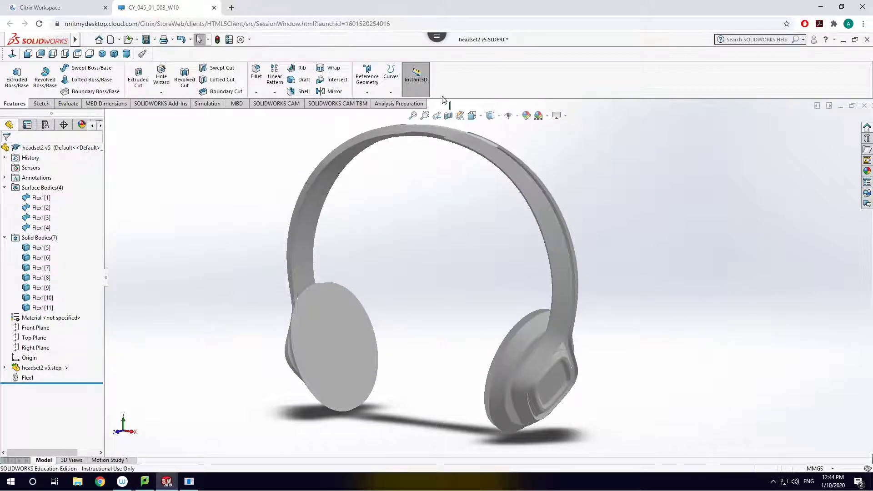
Close SolidWorks, answer the save-modified prompt, and dismiss the Acrobat licensing notice
click(868, 40)
click(442, 268)
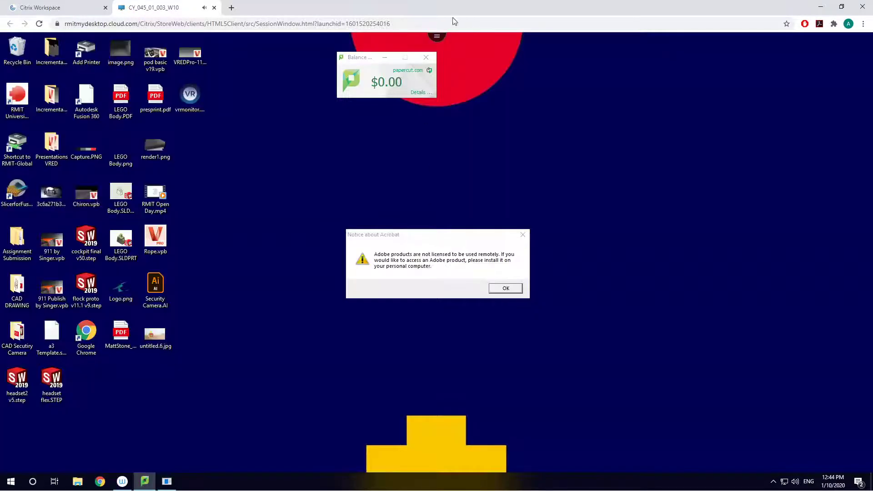
click(506, 289)
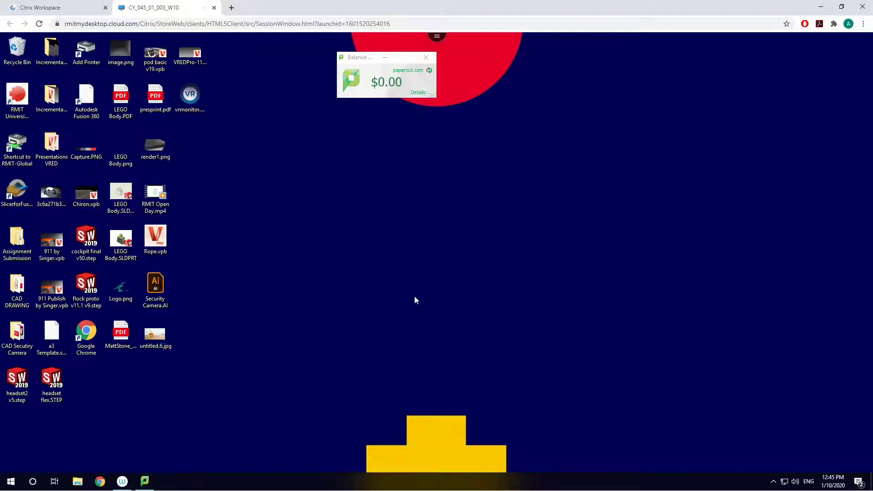
Download headset flex.STEP from the remote Desktop via the Citrix toolbar
click(437, 42)
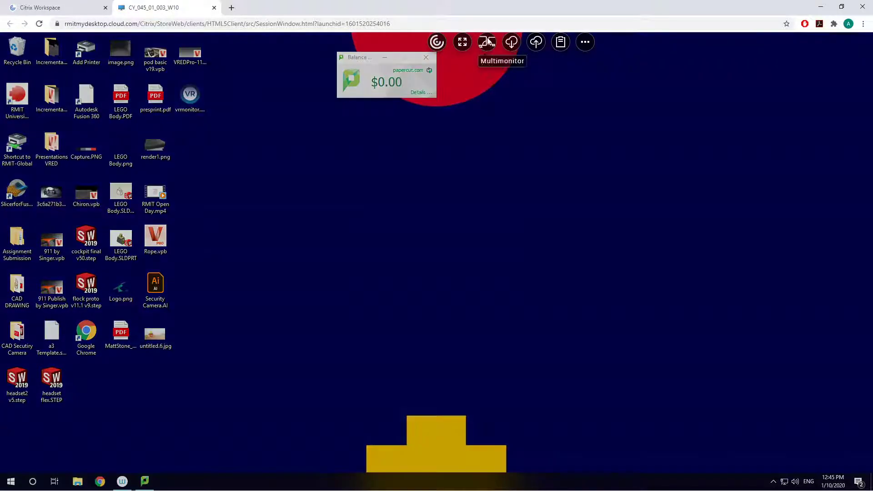
click(511, 42)
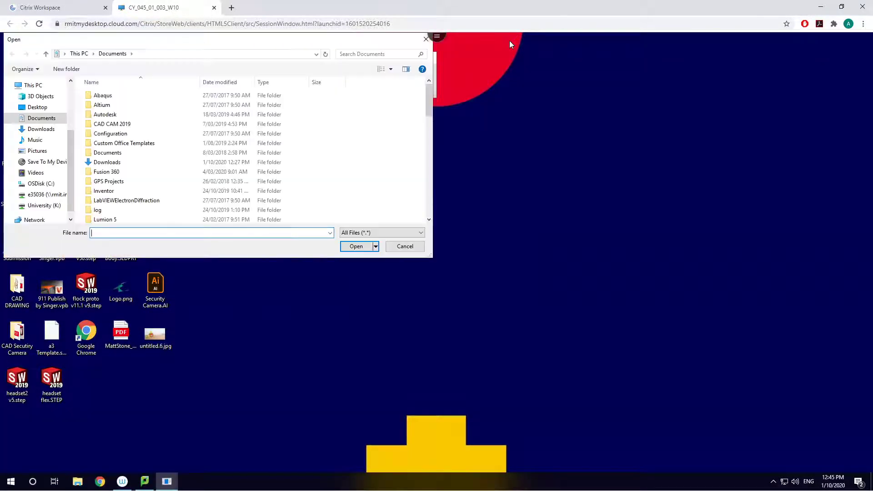
click(38, 108)
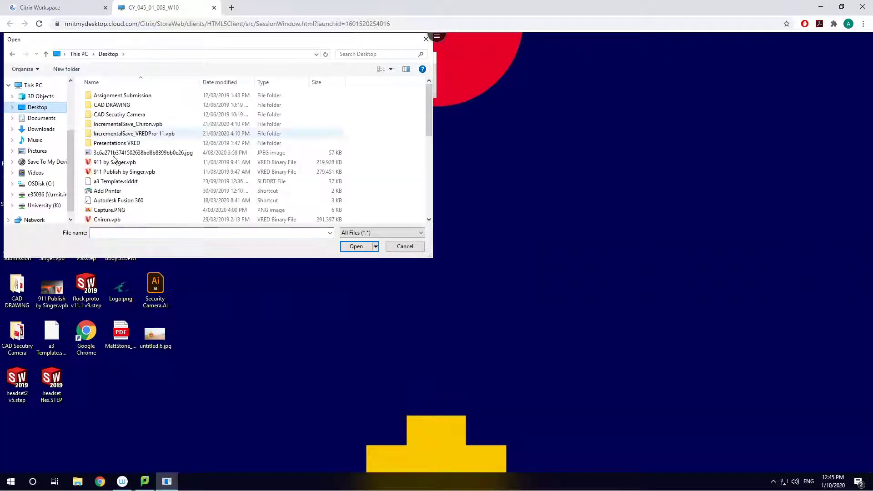
scroll(120, 178, down, 2)
scroll(121, 179, down, 3)
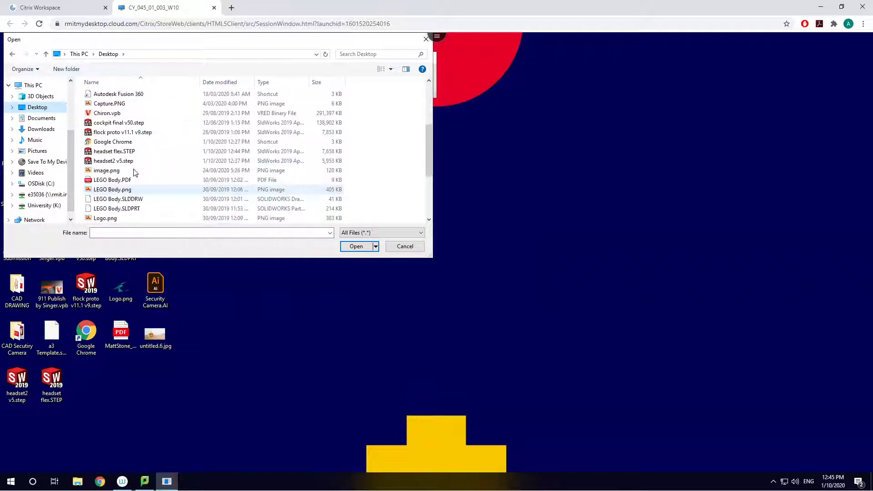
double_click(133, 151)
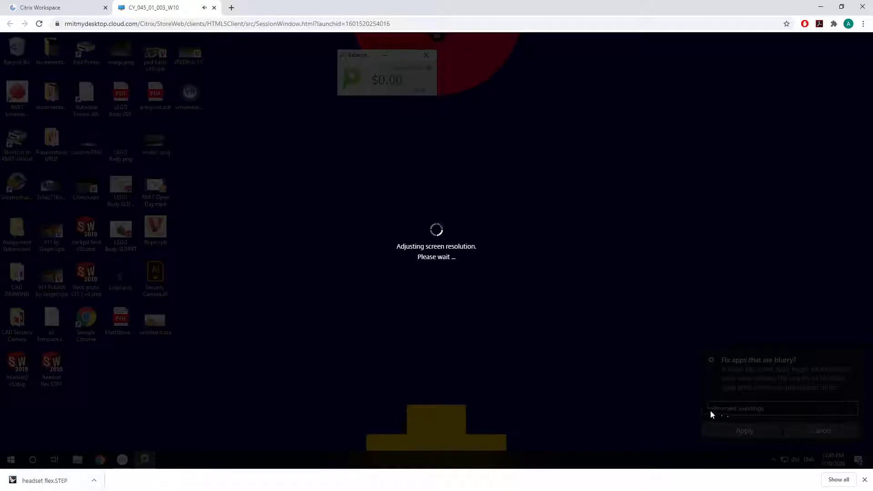
Minimise Chrome and open Fusion 360's Open dialog for files on the local computer
key(super+Down)
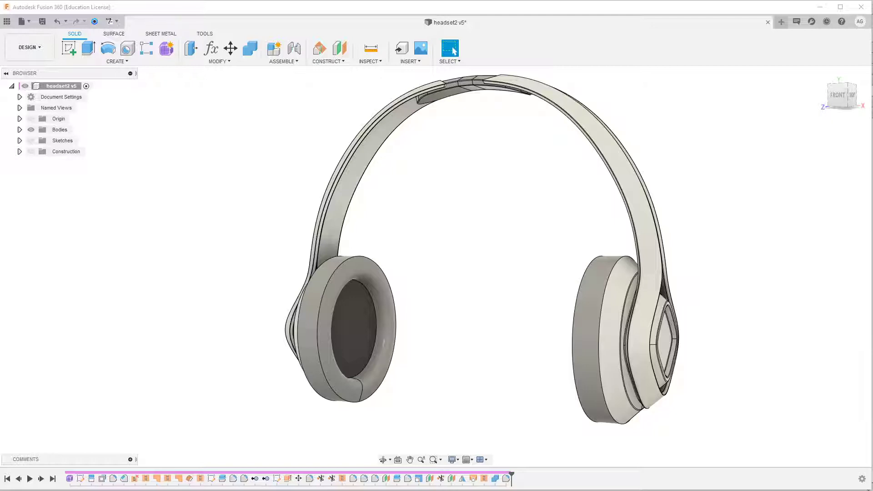
click(255, 156)
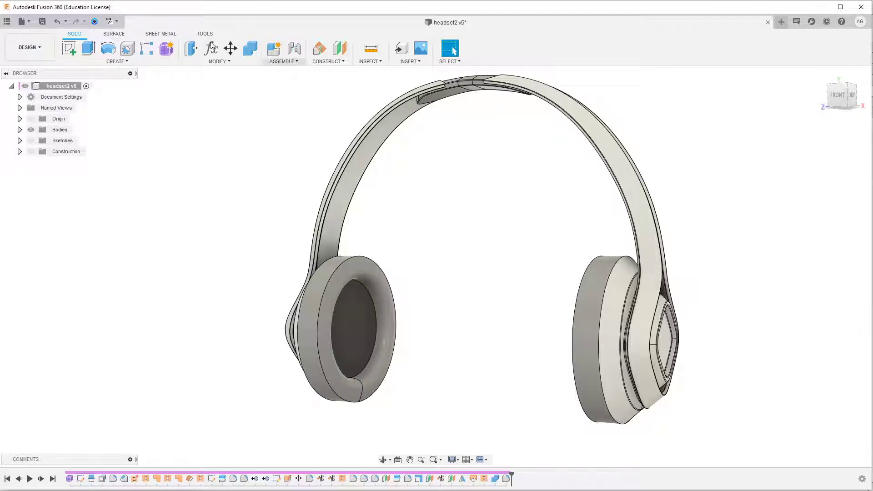
click(24, 23)
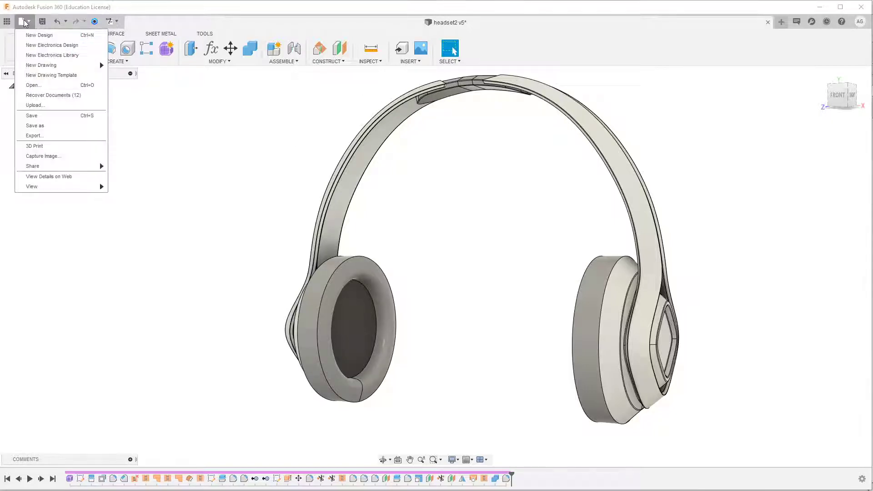
click(50, 87)
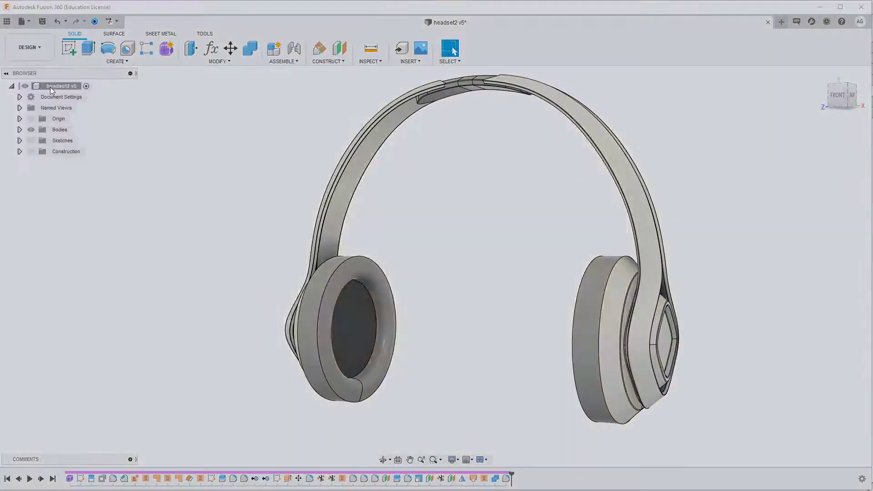
click(301, 336)
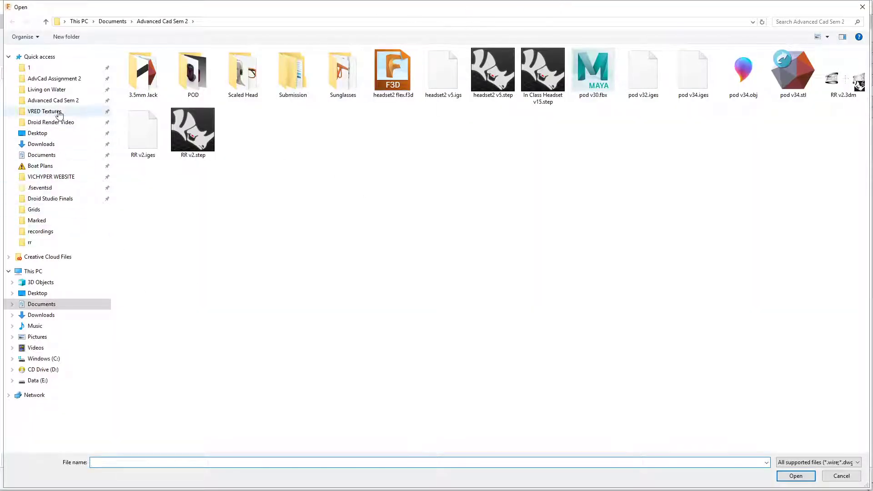
Search the Downloads folder for 'flex.' and open headset flex.STEP
click(66, 144)
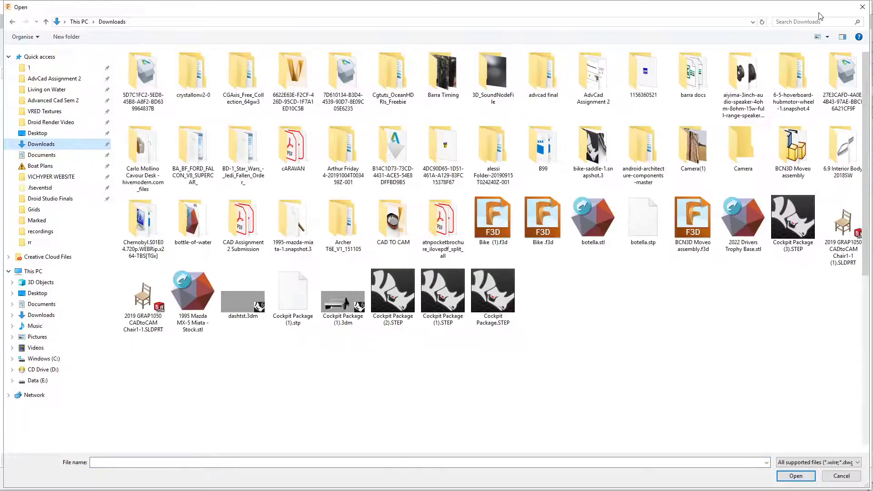
click(815, 23)
text(flex)
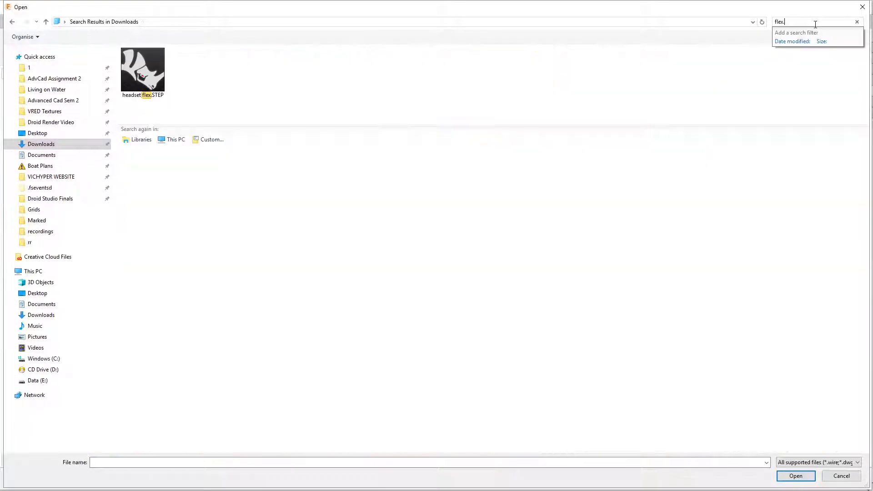
text(.)
double_click(157, 52)
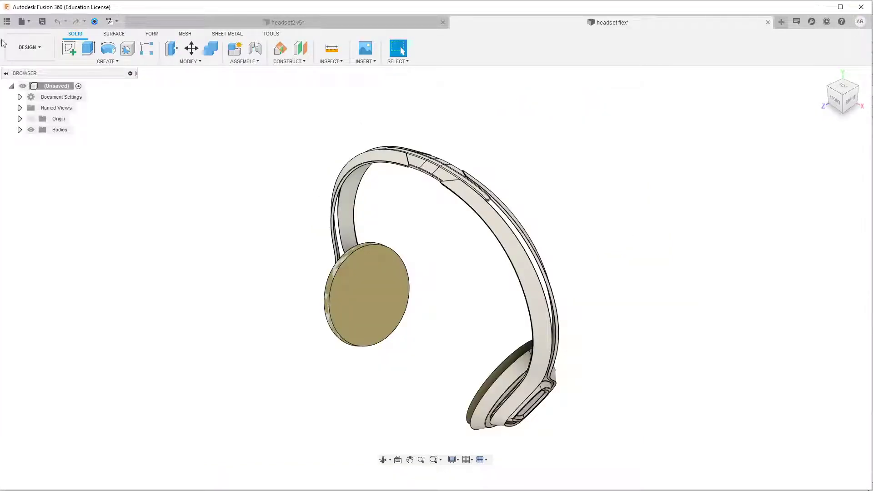
Show the Data Panel and orbit and zoom around the imported headset's earcups
click(7, 22)
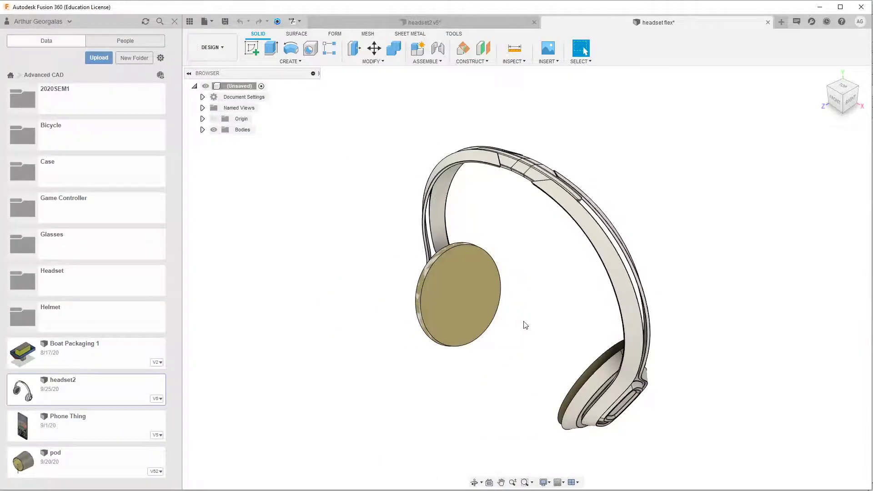
shift+middle_drag(522, 324, 564, 353)
scroll(427, 360, up, 8)
scroll(402, 321, up, 4)
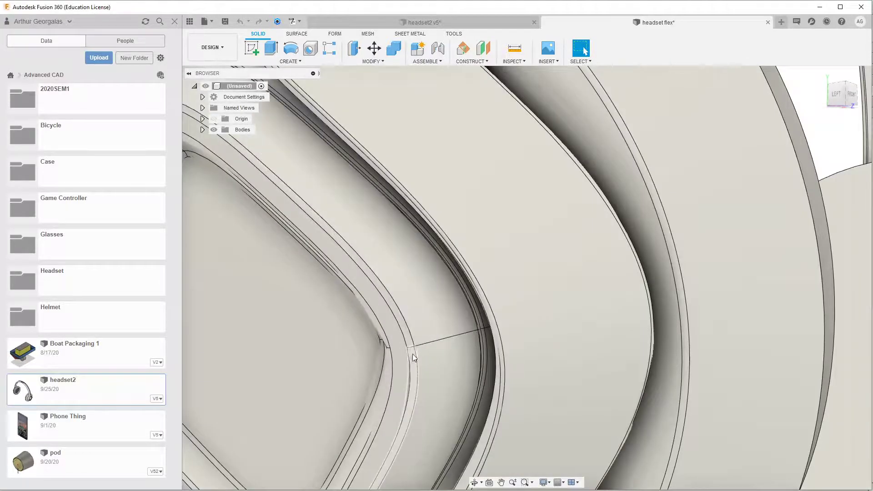
shift+middle_drag(413, 354, 361, 328)
scroll(361, 328, down, 3)
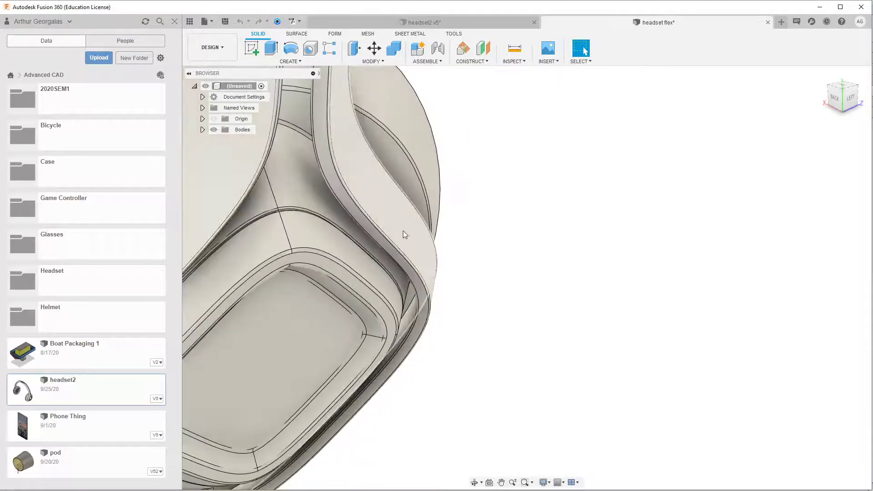
shift+middle_drag(403, 236, 310, 191)
scroll(384, 222, down, 10)
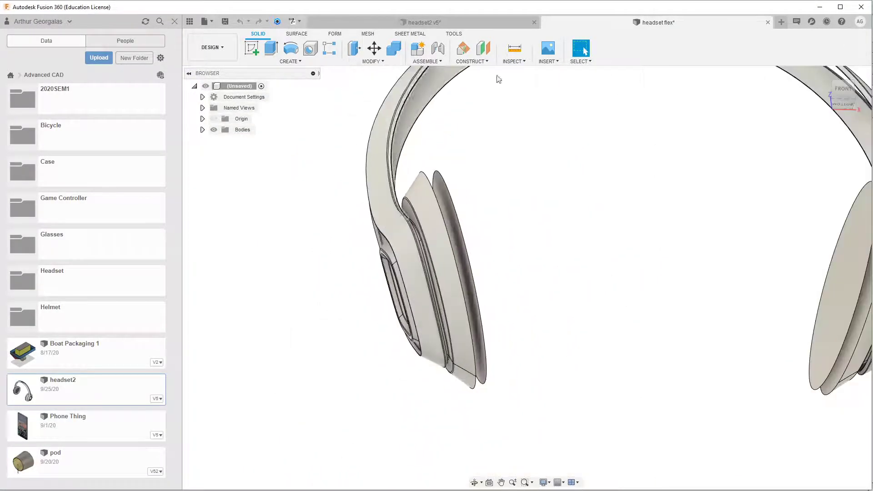
shift+middle_drag(482, 218, 376, 177)
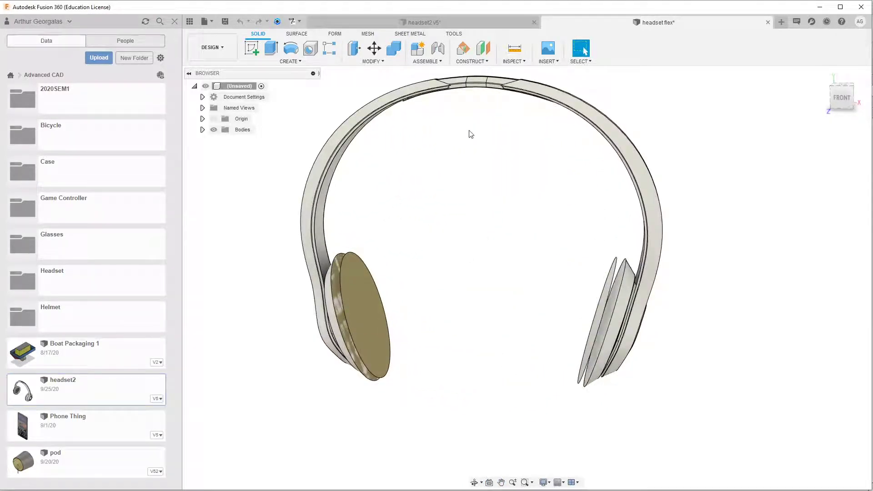
Save the design as headset flex and insert it into the headset2 design
key(ctrl+s)
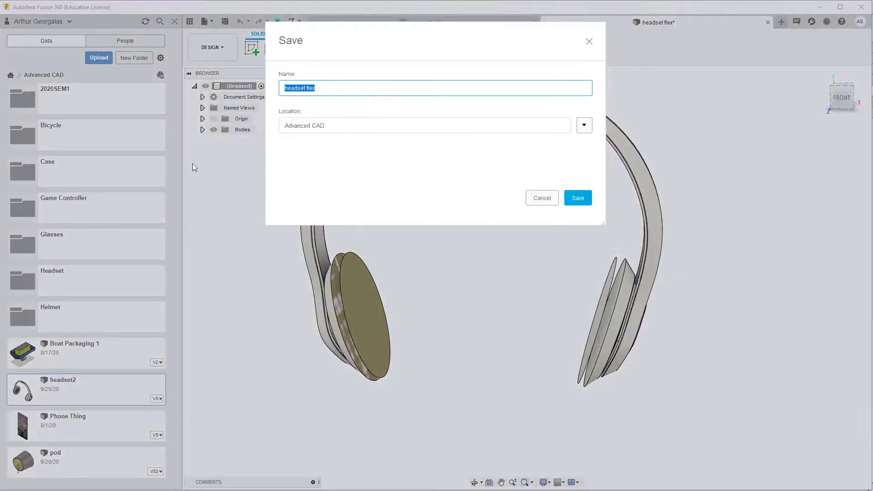
click(575, 200)
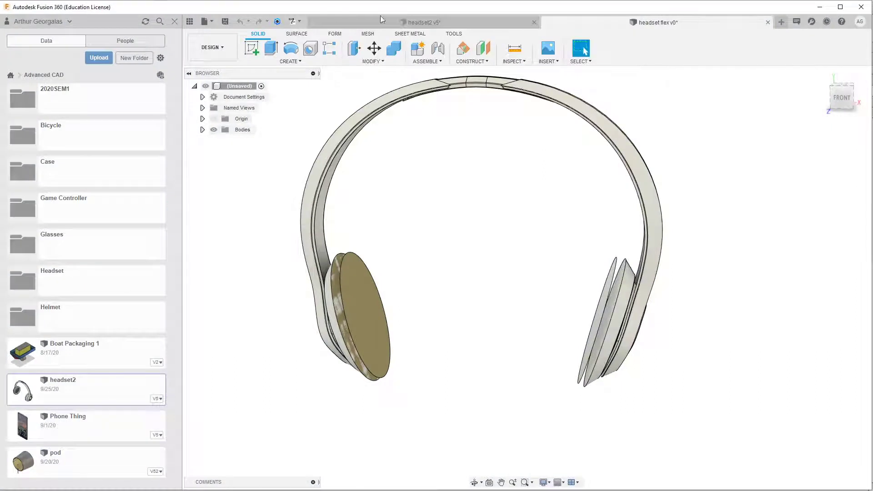
click(406, 22)
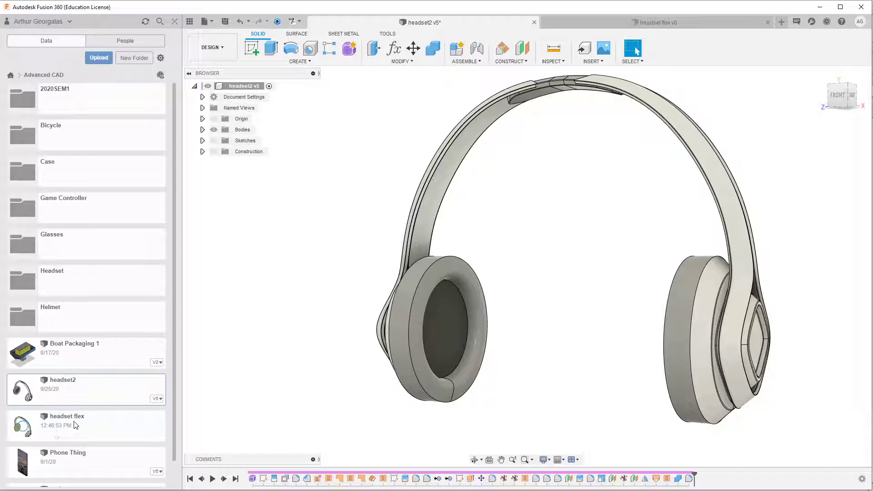
drag(76, 426, 344, 325)
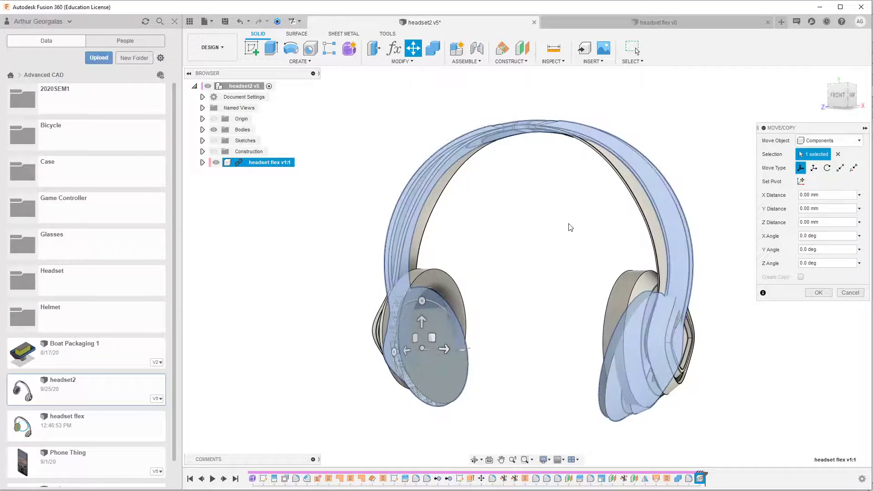
shift+middle_drag(545, 223, 565, 199)
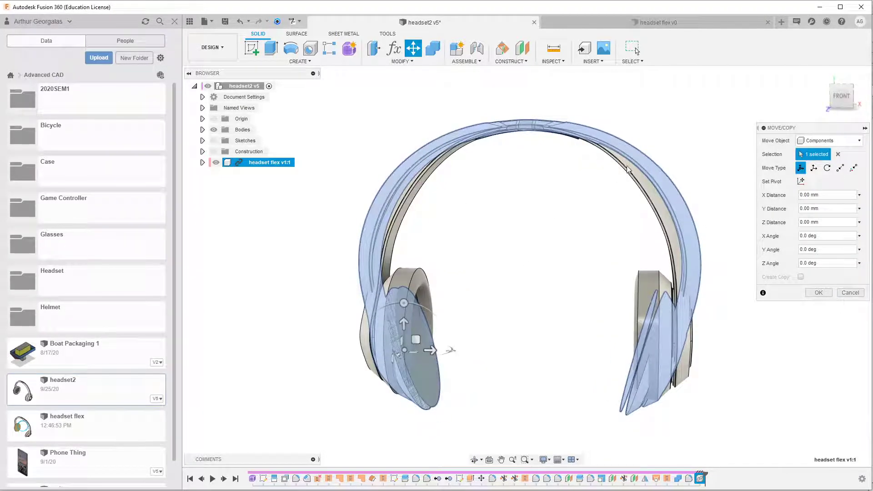
click(819, 292)
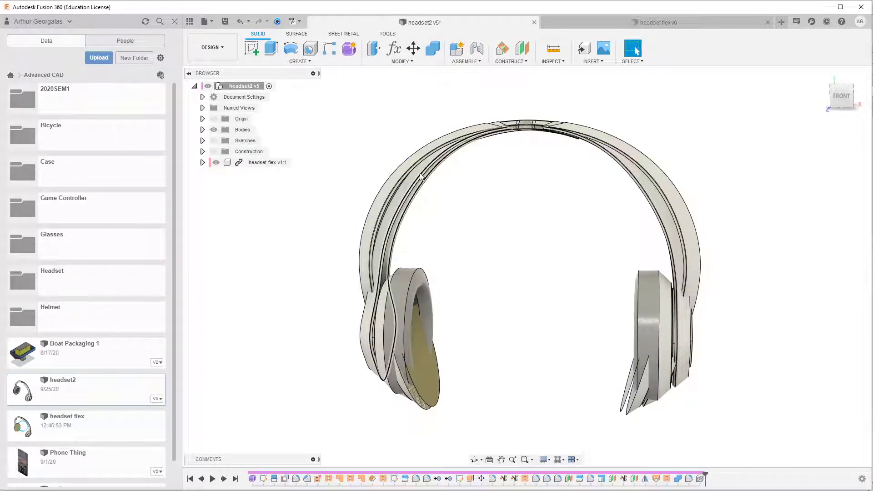
Hide headset2's own bodies and expand the headset flex component's bodies to find Body1
click(431, 185)
key(Escape)
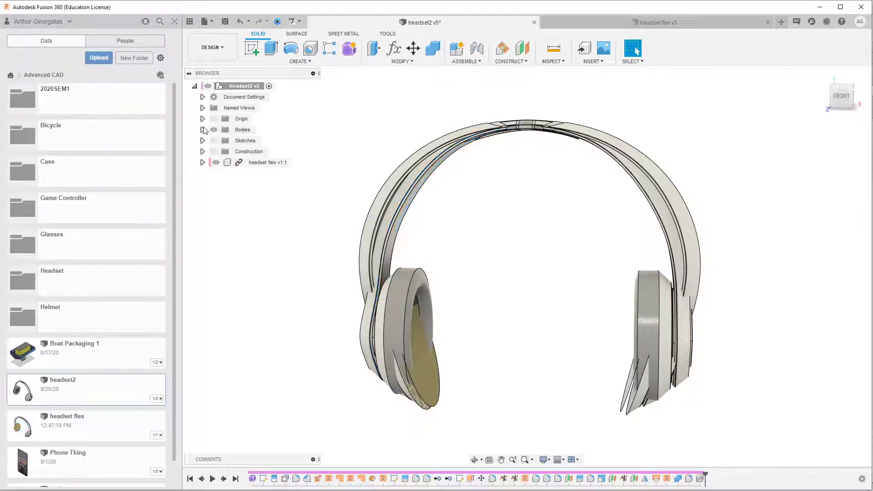
click(214, 130)
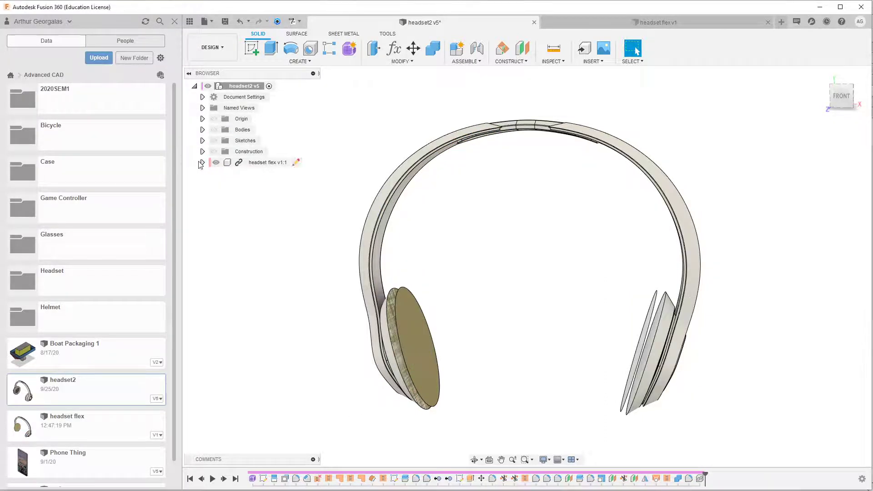
click(202, 162)
click(210, 185)
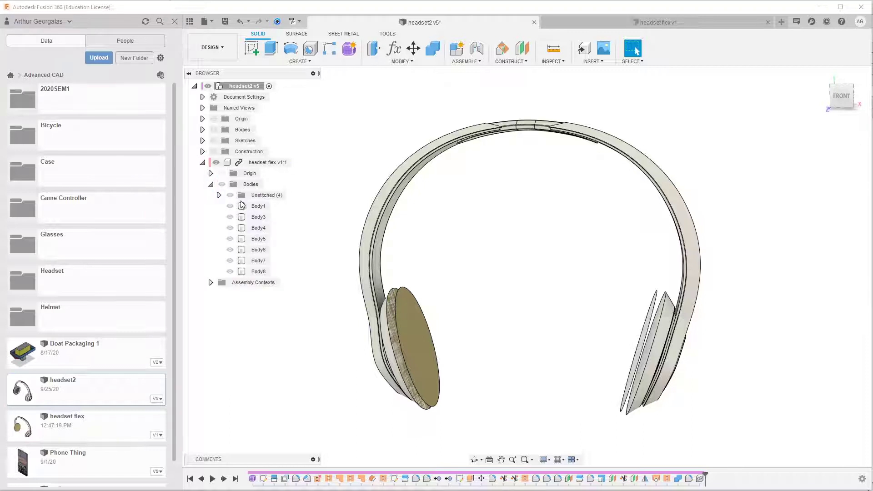
click(251, 207)
Hide Body1, 3, 6, 7 and the Unstitched bodies, leaving Body4, Body5 and Body8 visible
click(542, 24)
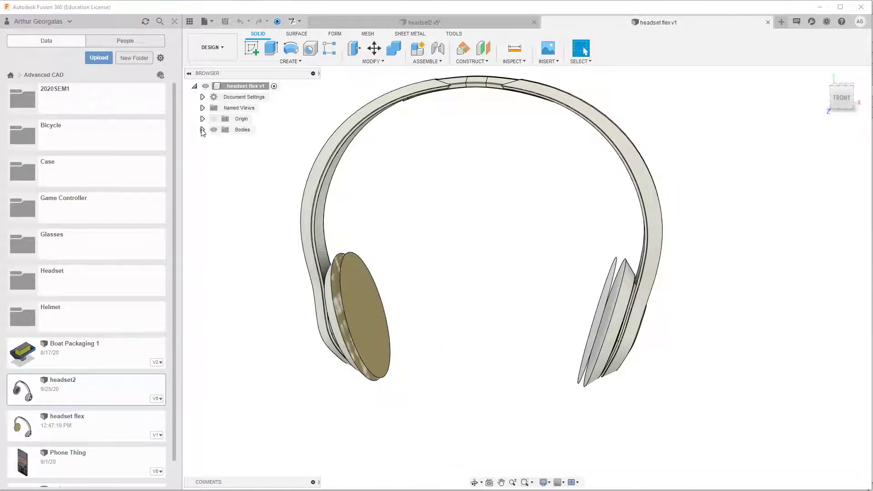
click(203, 130)
click(222, 152)
click(222, 163)
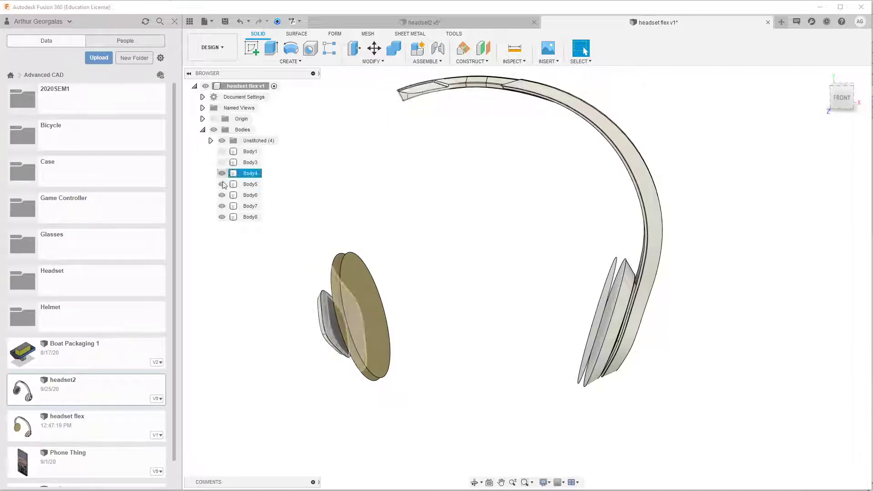
click(224, 185)
click(224, 185)
click(222, 195)
click(223, 206)
click(223, 217)
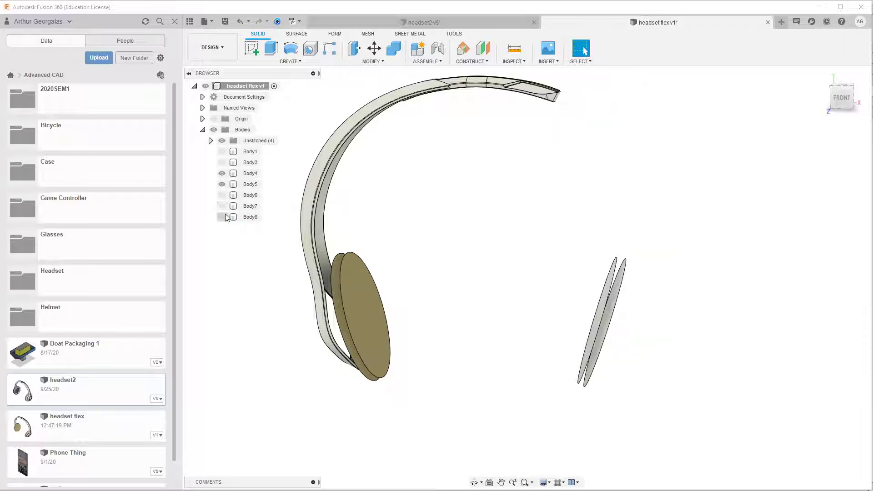
click(222, 217)
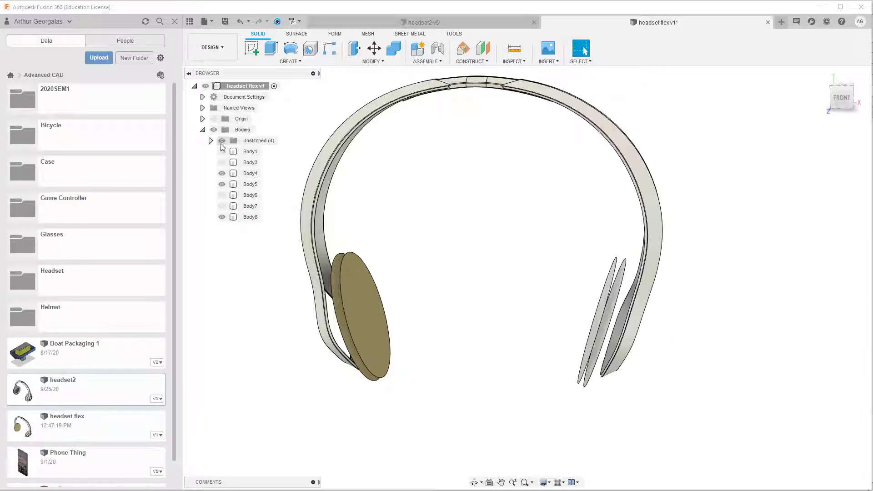
click(222, 141)
shift+middle_drag(486, 326, 367, 283)
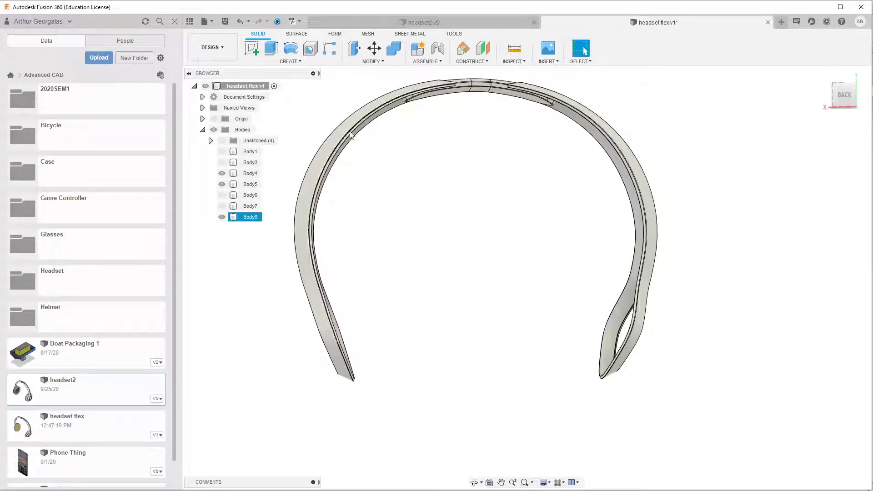
click(374, 61)
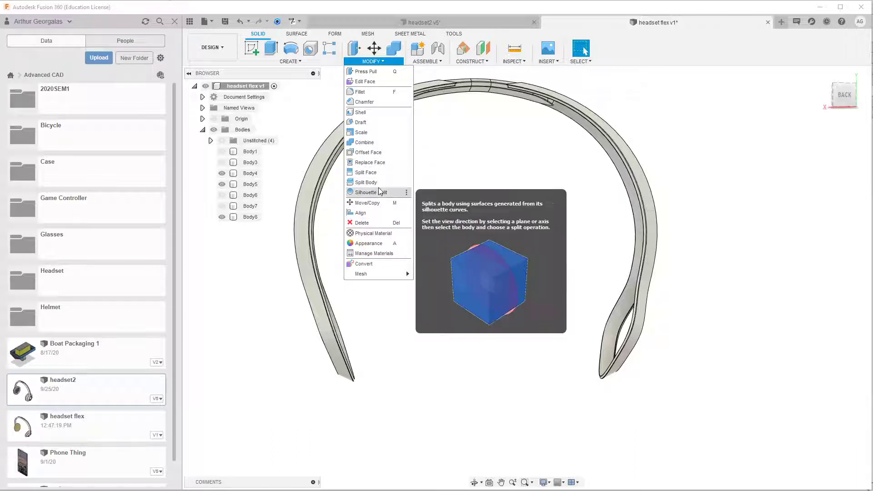
Start a non-uniform Scale of the headband bodies Body8, Body5 and Body4
click(391, 132)
click(250, 217)
click(251, 184)
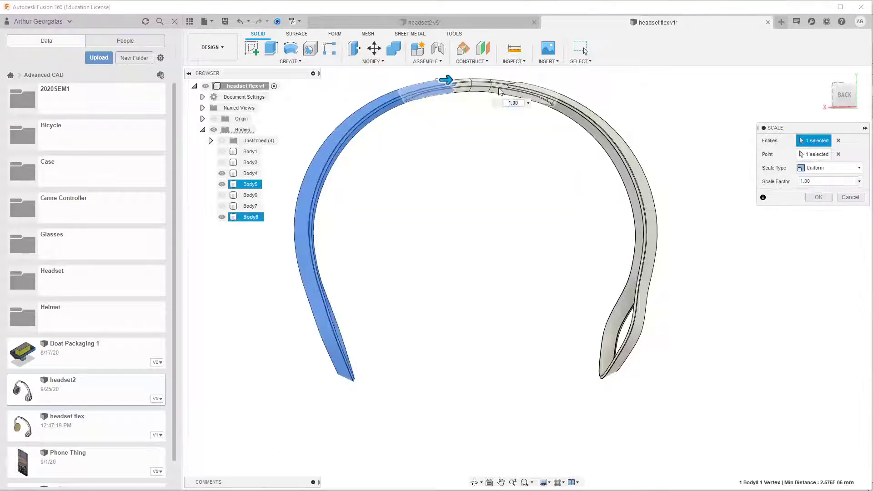
click(250, 174)
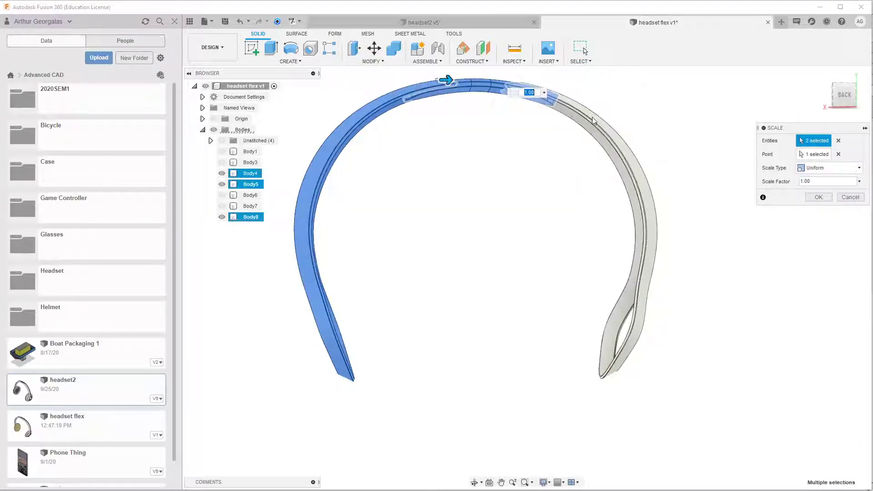
click(819, 169)
click(822, 191)
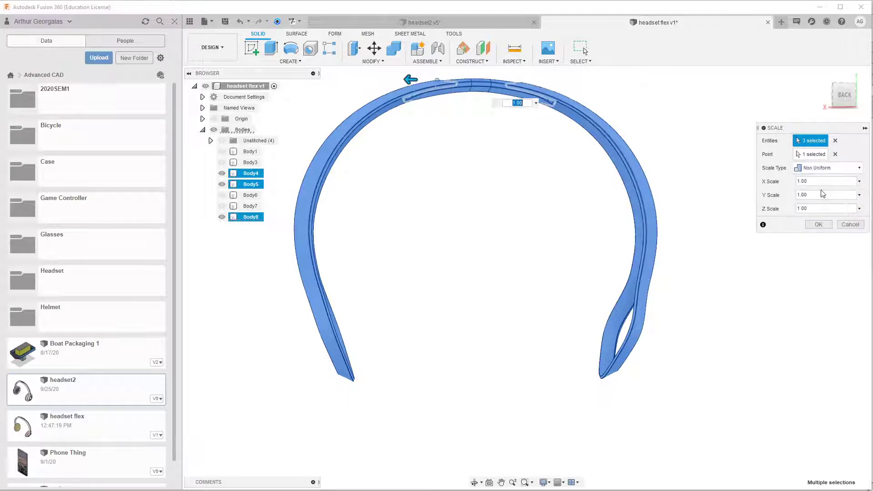
click(811, 154)
scroll(618, 157, down, 3)
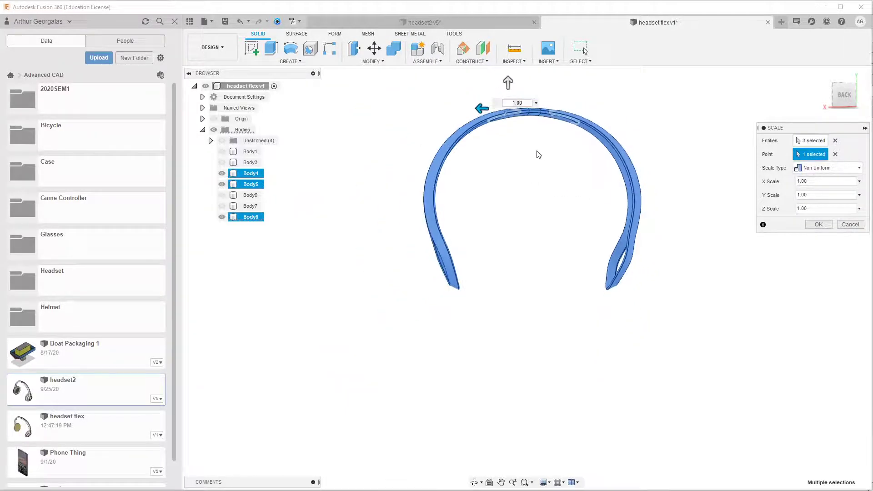
Scale the headband to 0.95 in the X direction and confirm
click(214, 118)
scroll(587, 221, down, 1)
scroll(564, 219, up, 5)
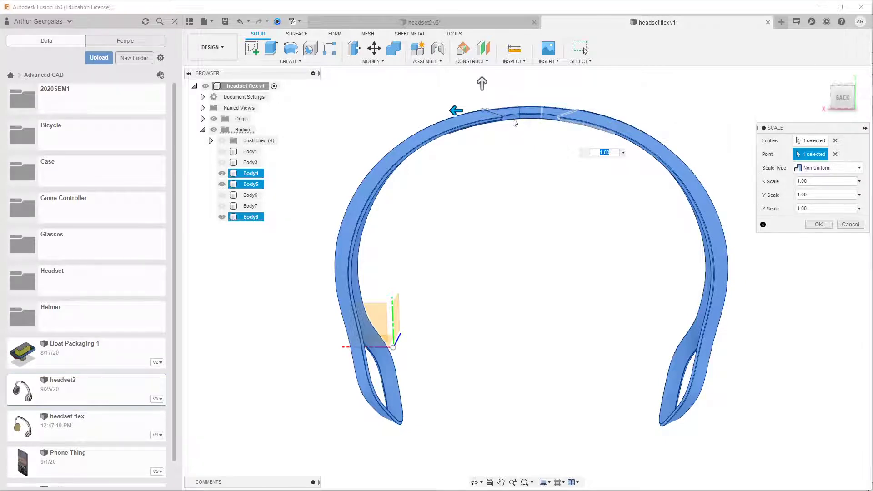
drag(456, 110, 456, 110)
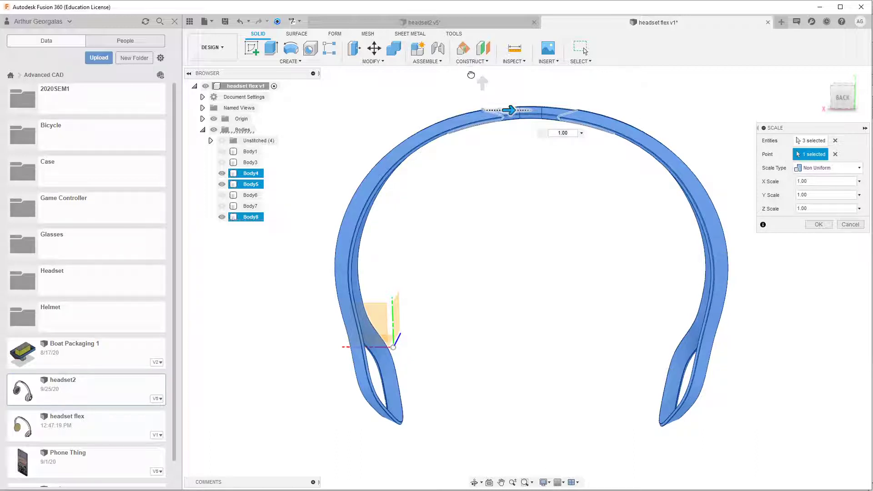
text(0.51)
key(Return)
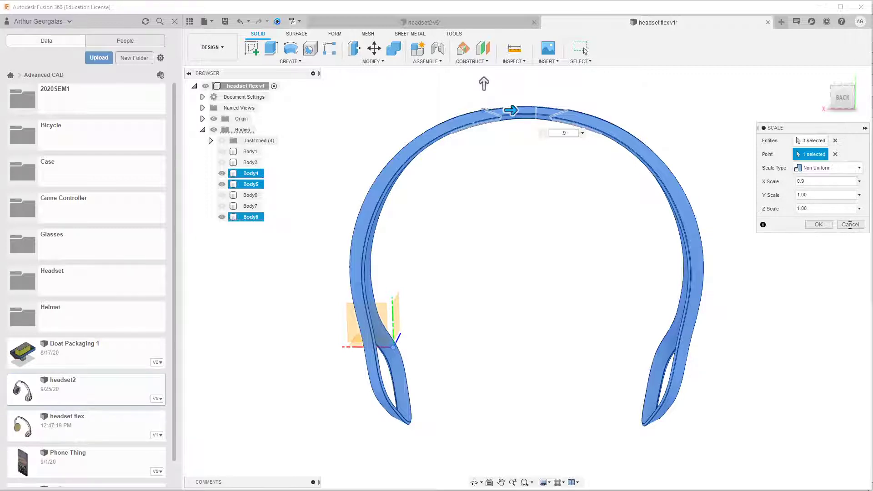
text(5)
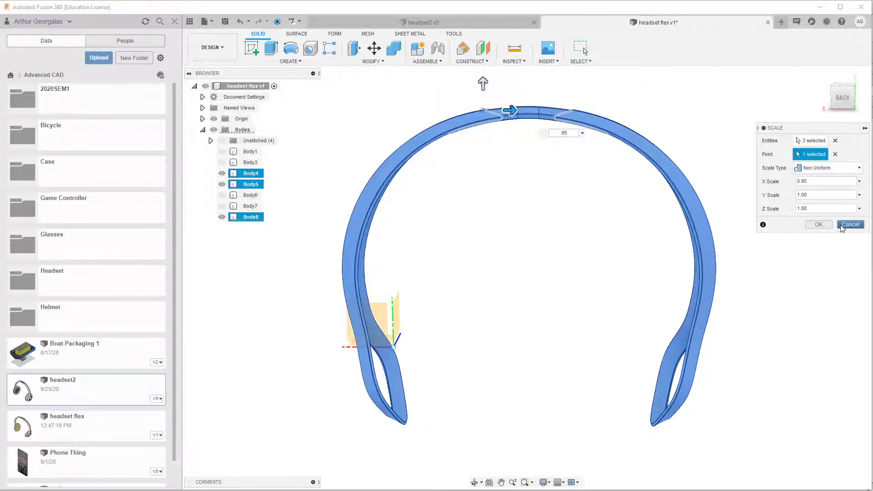
click(818, 225)
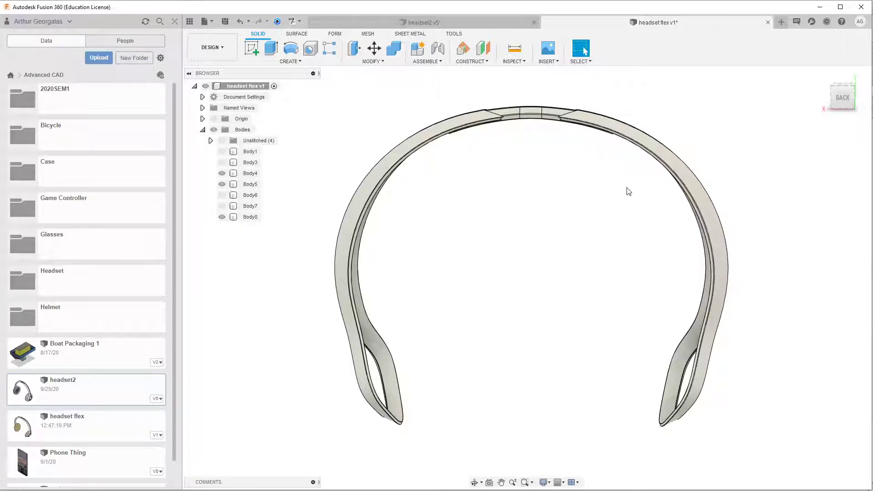
Save headset flex with the default description, then return to the headset2 assembly
shift+middle_drag(628, 191, 544, 226)
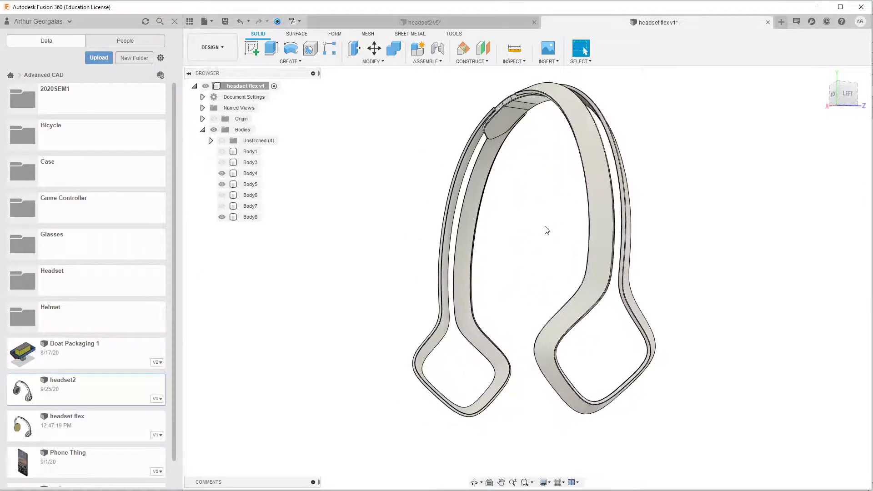
click(437, 23)
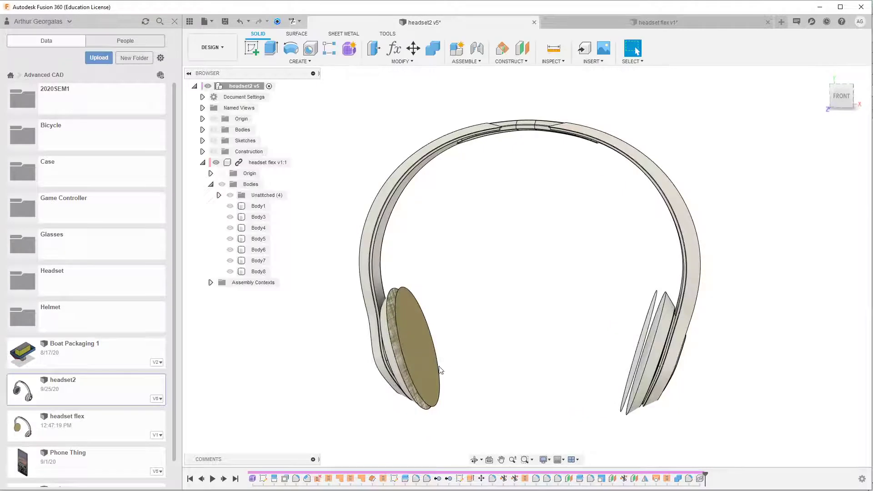
key(ctrl+Tab)
click(226, 22)
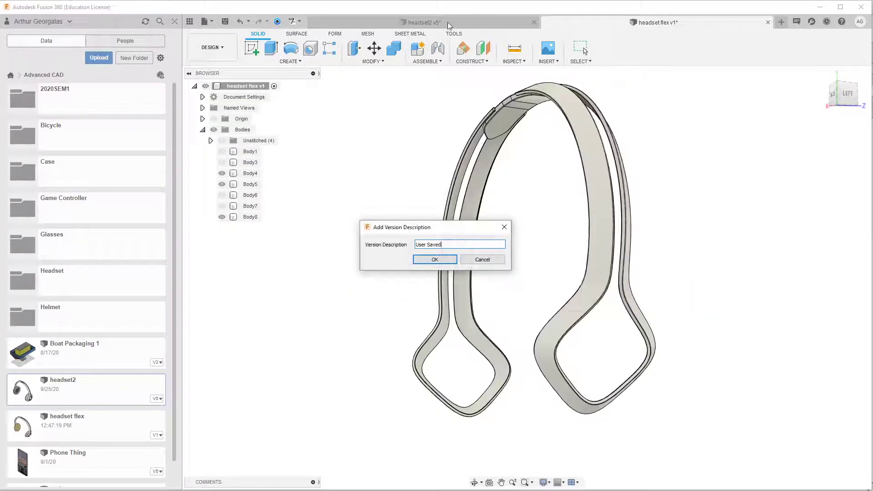
click(450, 260)
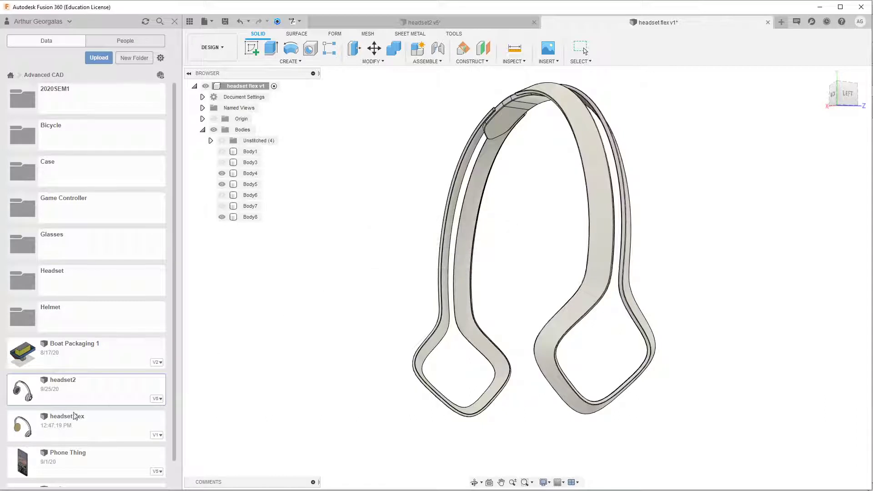
click(448, 27)
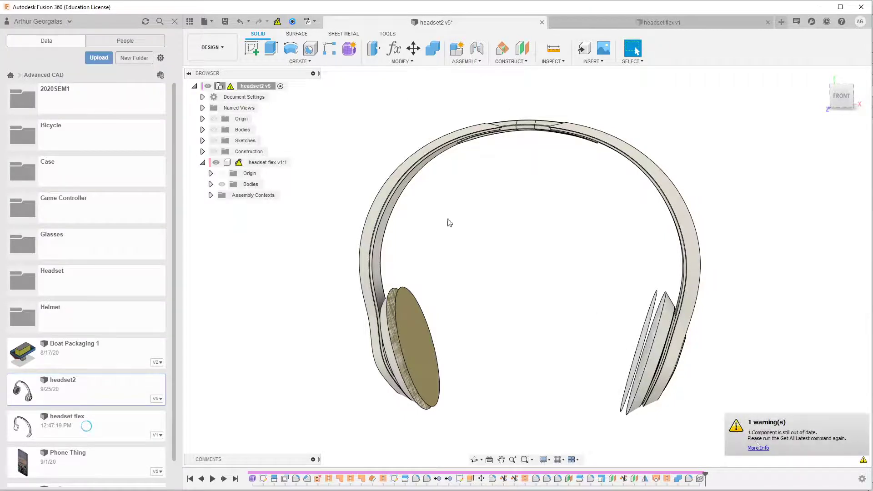
Update the assembly's headband link to the latest headset flex v2
click(292, 22)
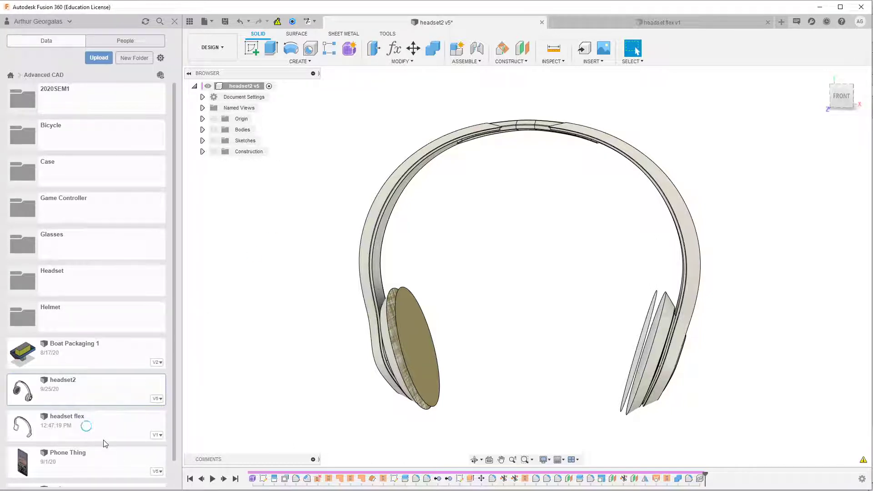
scroll(396, 391, up, 5)
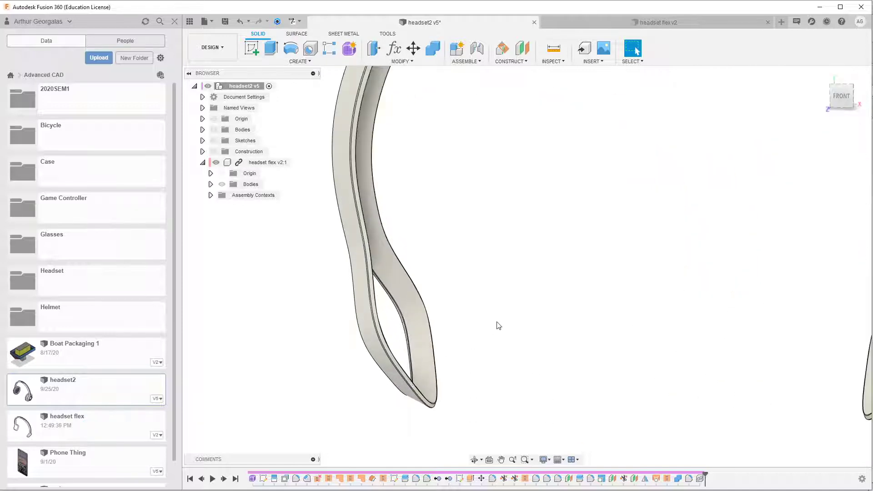
scroll(507, 329, down, 3)
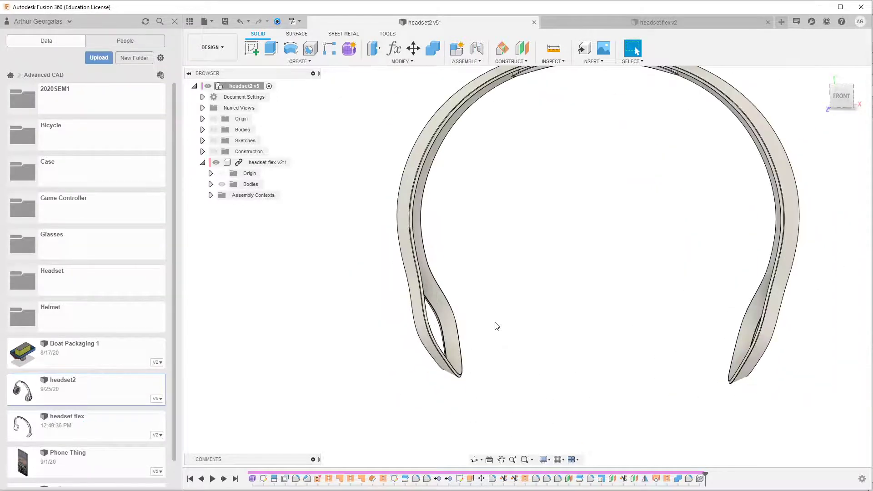
Hide Body35, headset flex v2:1 and old headband Body14 and Body38, then select the left ear cup
click(213, 130)
click(202, 130)
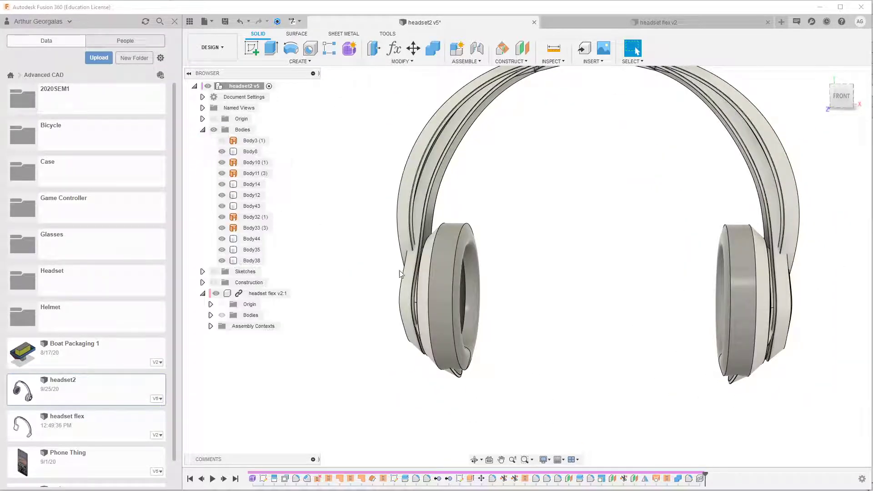
click(221, 250)
click(220, 294)
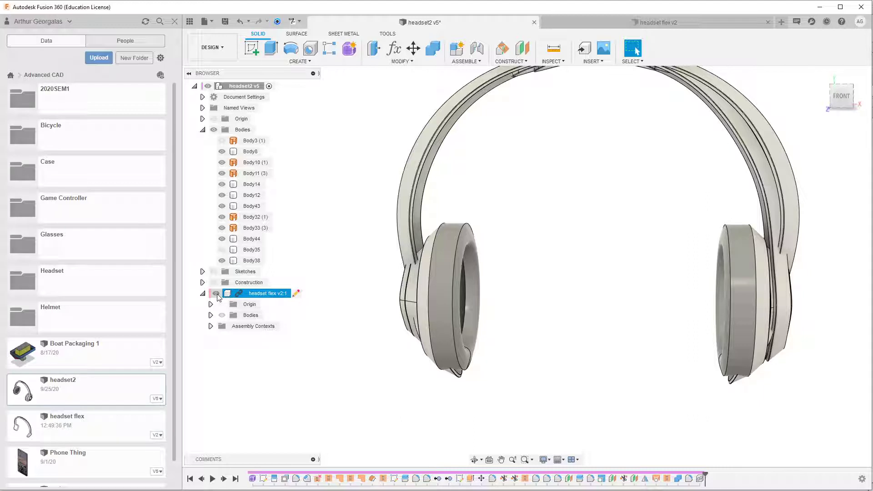
click(217, 294)
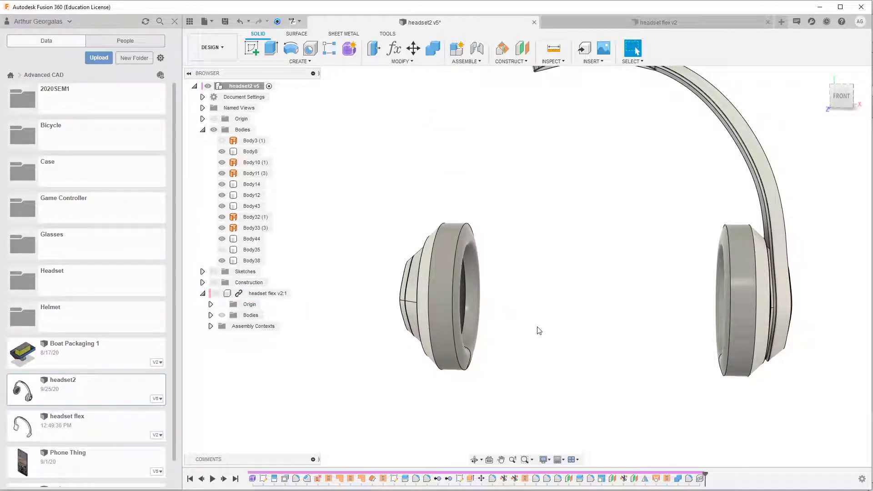
scroll(794, 186, down, 3)
drag(749, 100, 606, 123)
key(v)
scroll(765, 282, up, 3)
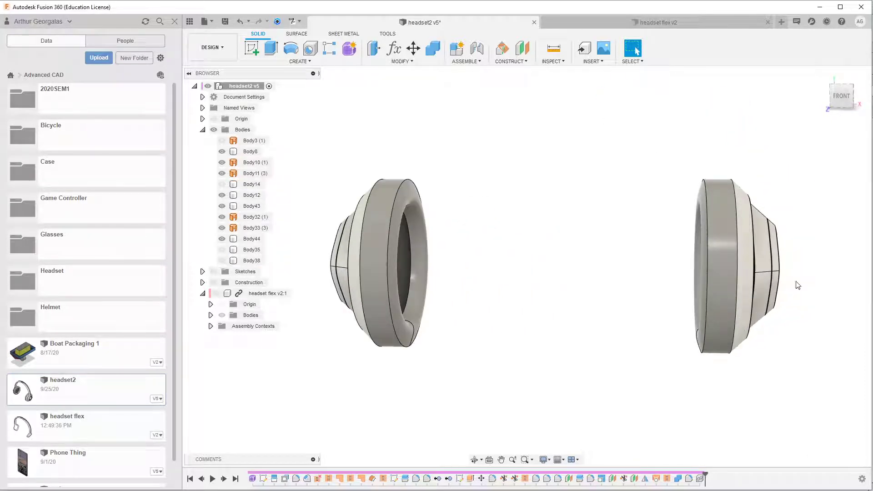
drag(299, 134, 508, 435)
Start a Move/Copy of the four left ear cup bodies with headset flex v2:1 shown again
click(413, 48)
middle_drag(492, 278, 532, 281)
scroll(384, 291, up, 3)
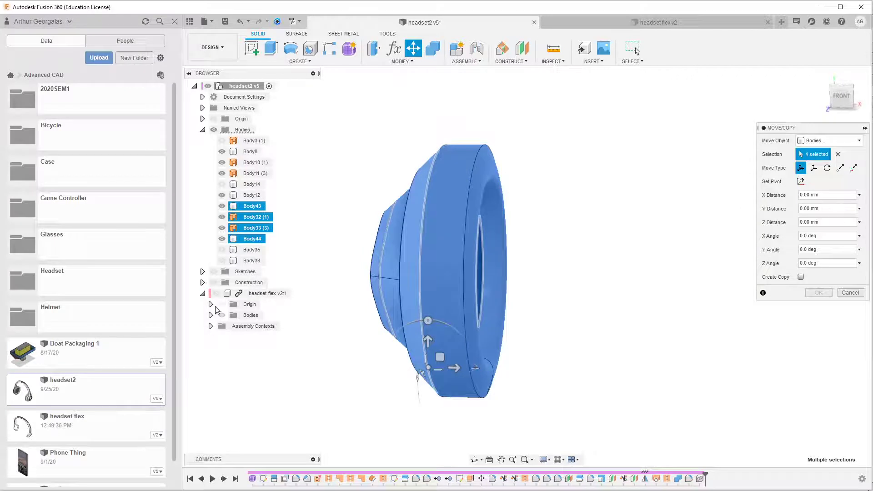
click(217, 294)
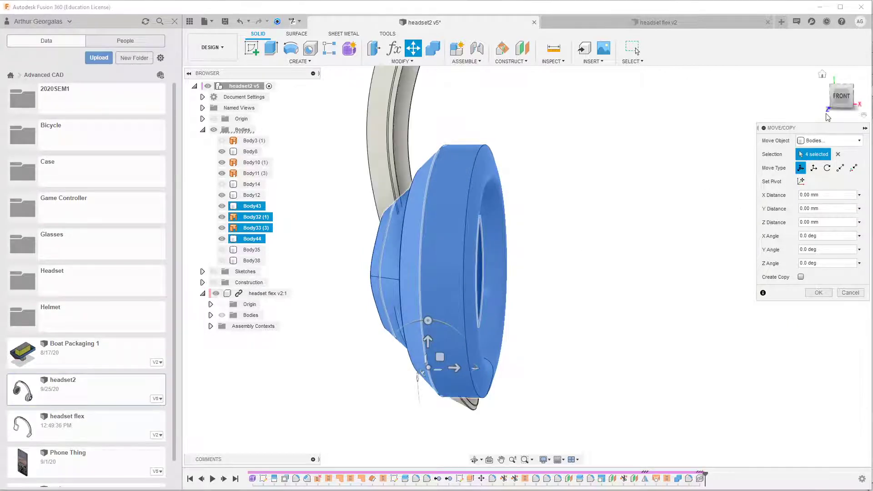
click(842, 96)
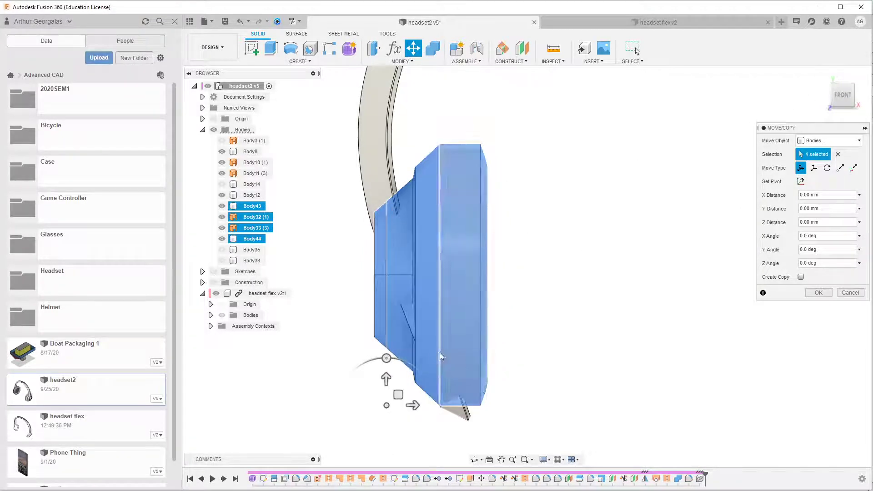
shift+middle_drag(503, 284, 594, 296)
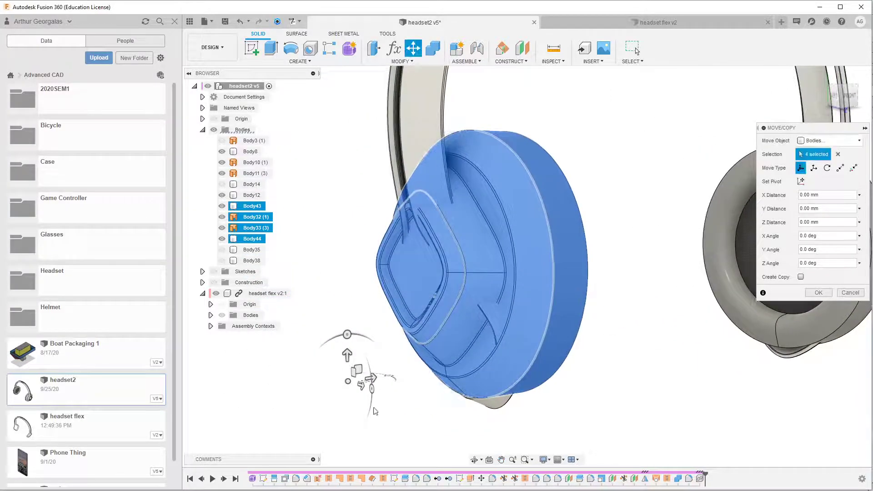
Relocate the Move/Copy pivot to the centre of the left ear cup's face
click(801, 181)
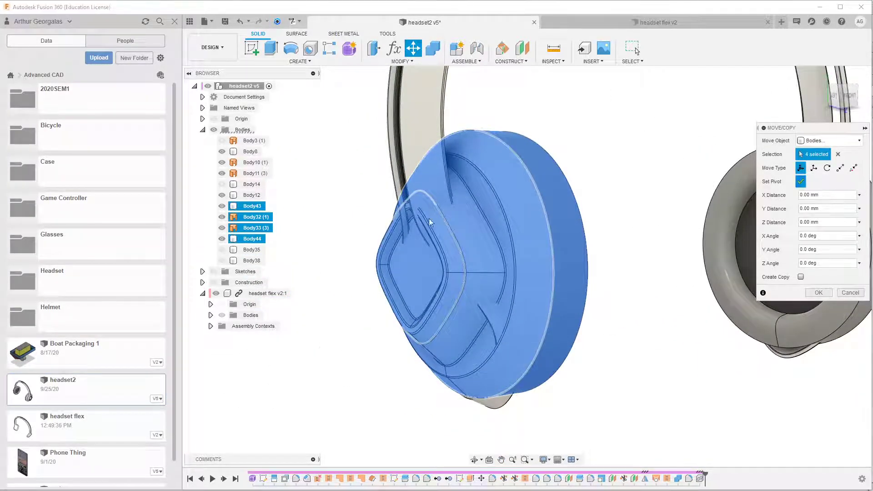
click(457, 256)
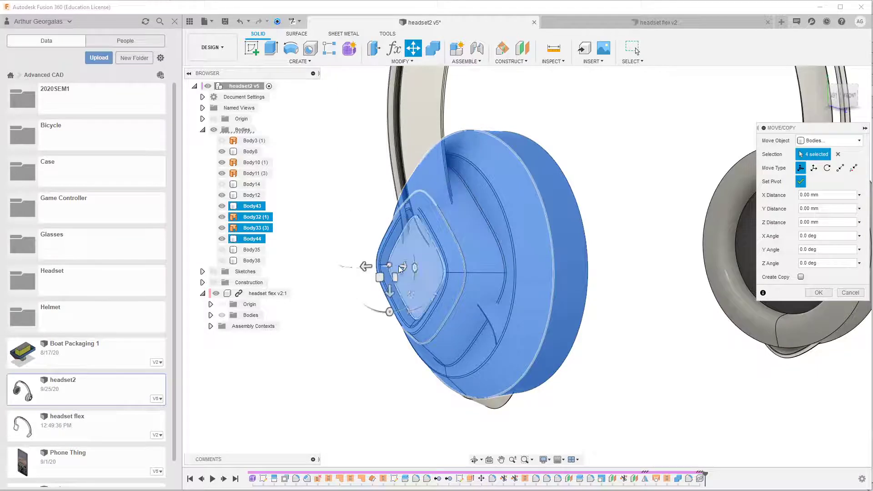
click(553, 206)
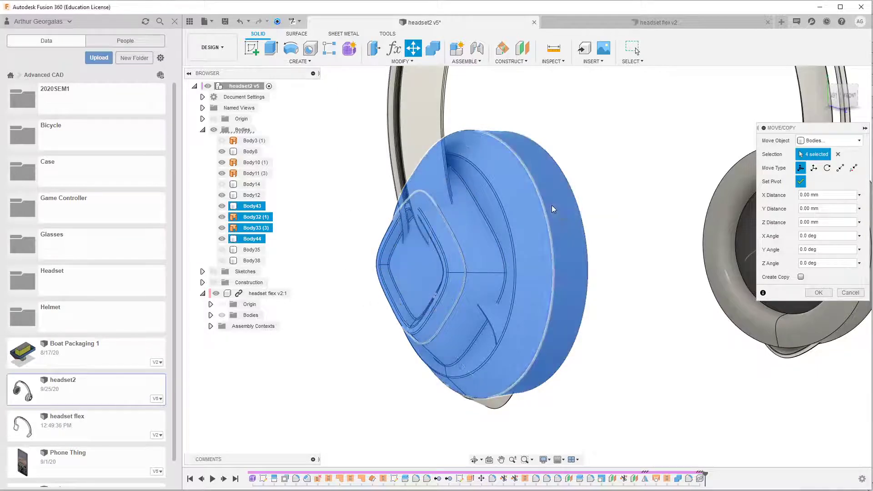
click(801, 182)
shift+middle_drag(637, 230, 567, 222)
scroll(657, 253, down, 10)
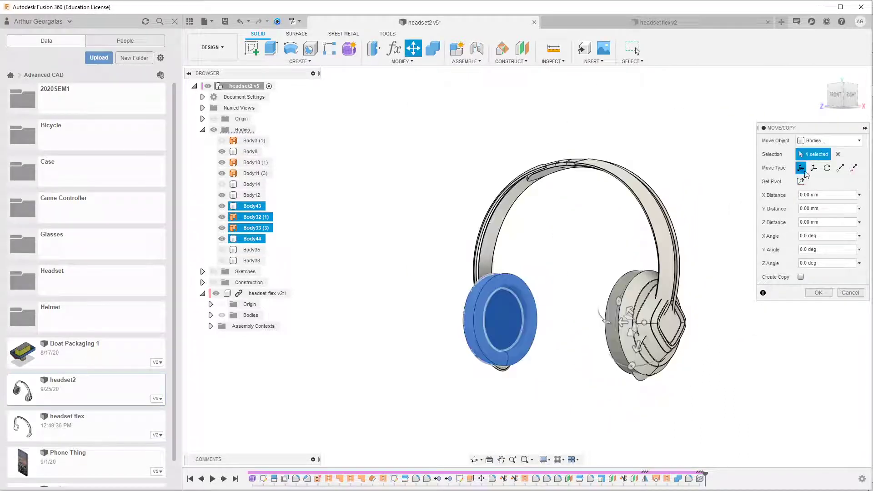
click(801, 181)
click(476, 301)
click(469, 312)
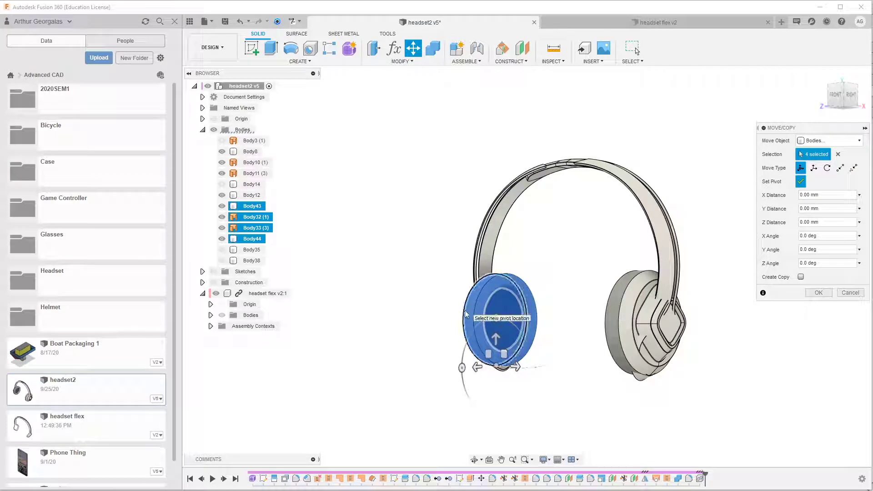
click(470, 322)
click(496, 325)
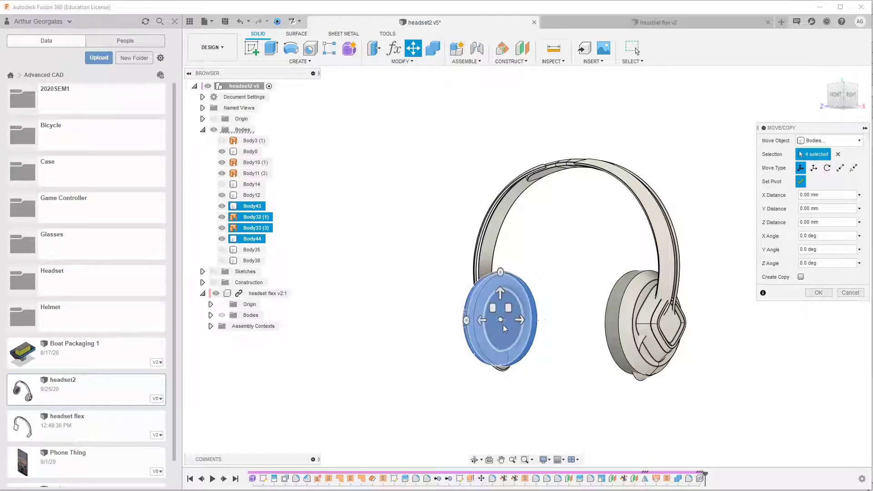
click(801, 181)
scroll(477, 380, up, 5)
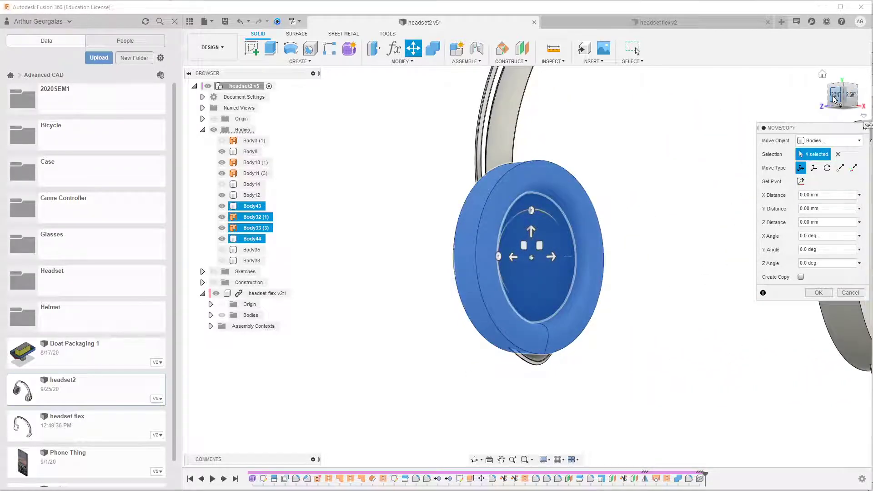
Trial-tilt and slide the left ear cup toward the headband end from the front view
click(836, 96)
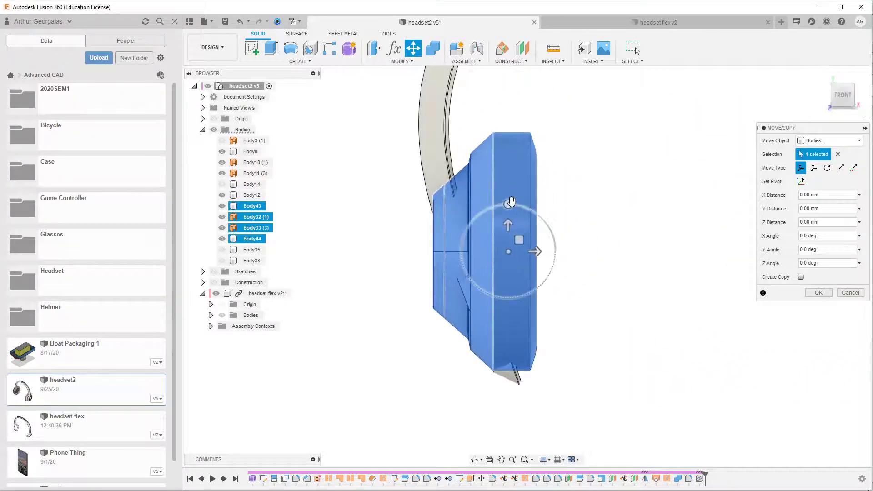
drag(508, 204, 491, 207)
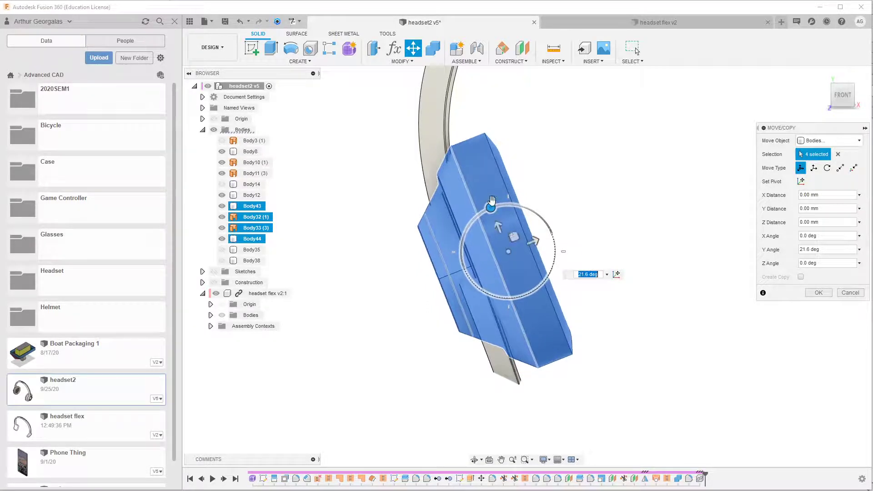
click(517, 234)
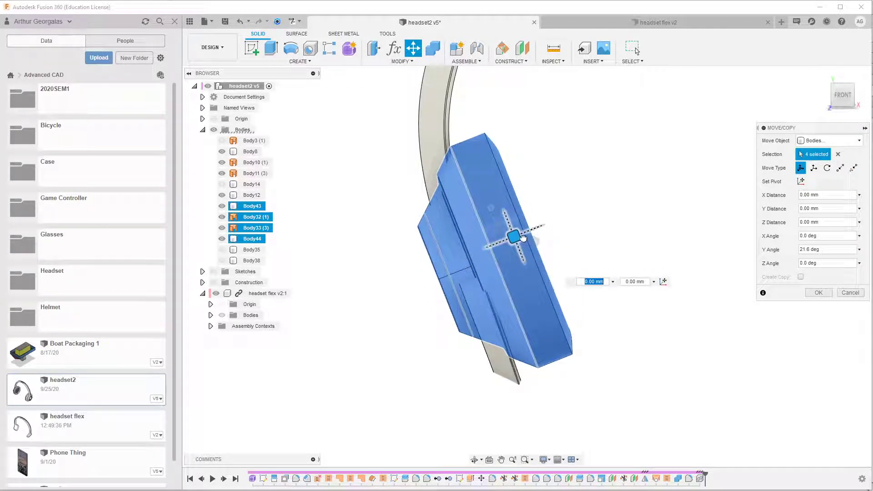
drag(524, 237, 542, 281)
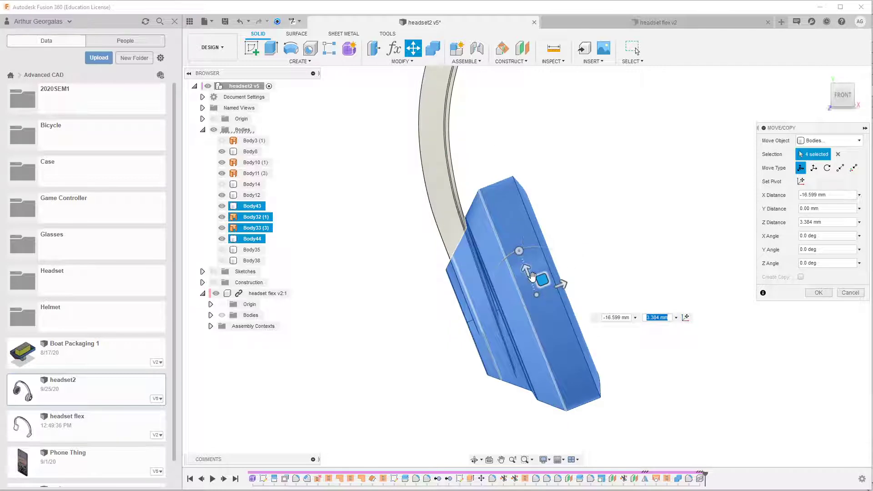
shift+middle_drag(495, 384, 528, 297)
drag(519, 301, 517, 287)
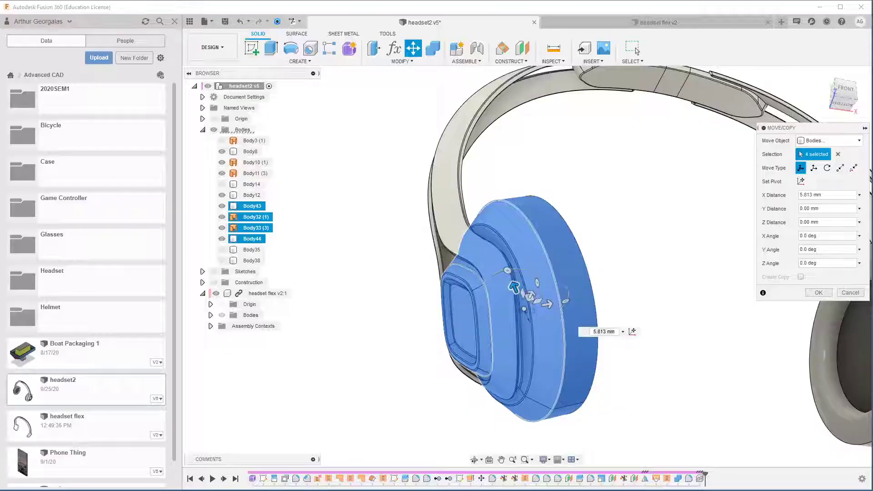
scroll(496, 327, up, 3)
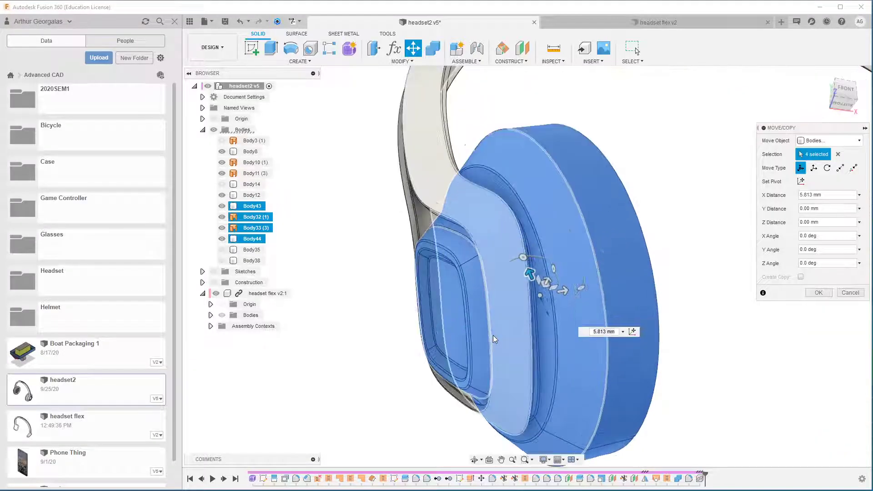
mouse_move(506, 309)
shift+middle_down()
mouse_move(552, 316)
mouse_move(547, 302)
mouse_move(471, 310)
mouse_move(500, 303)
shift+middle_up()
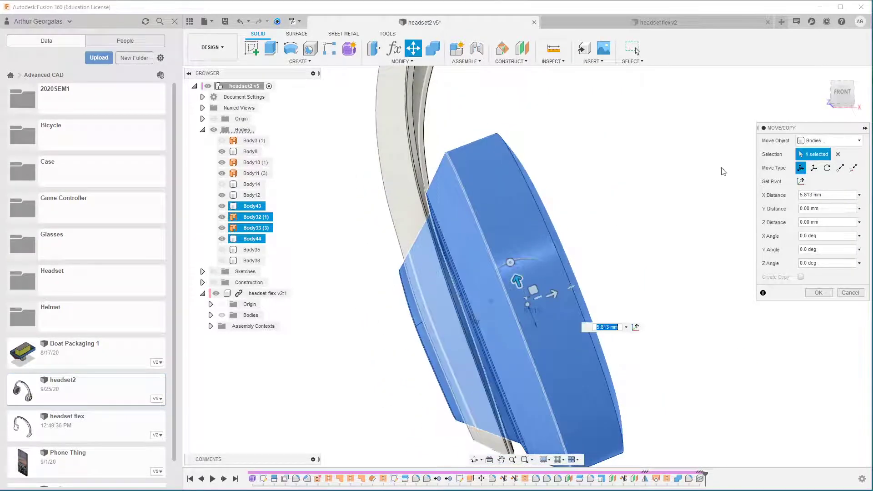
Rotate the left ear cup to a -2.4 degree Y angle and commit the move
click(842, 92)
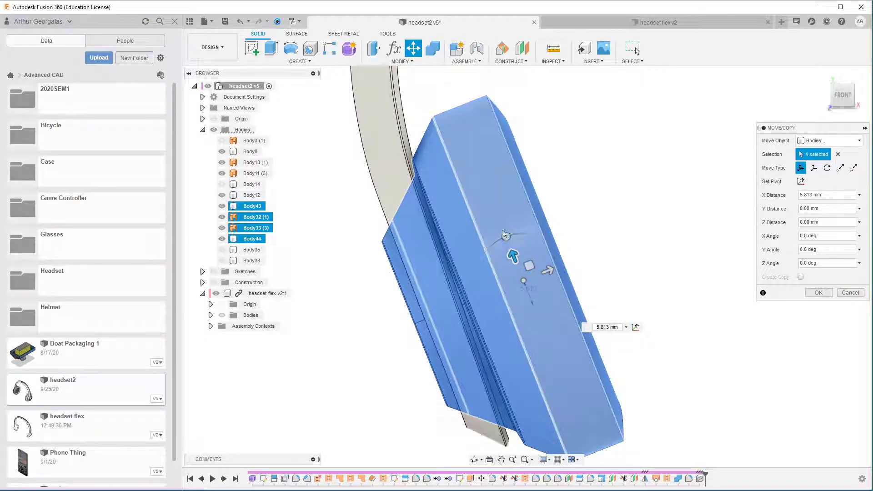
click(507, 236)
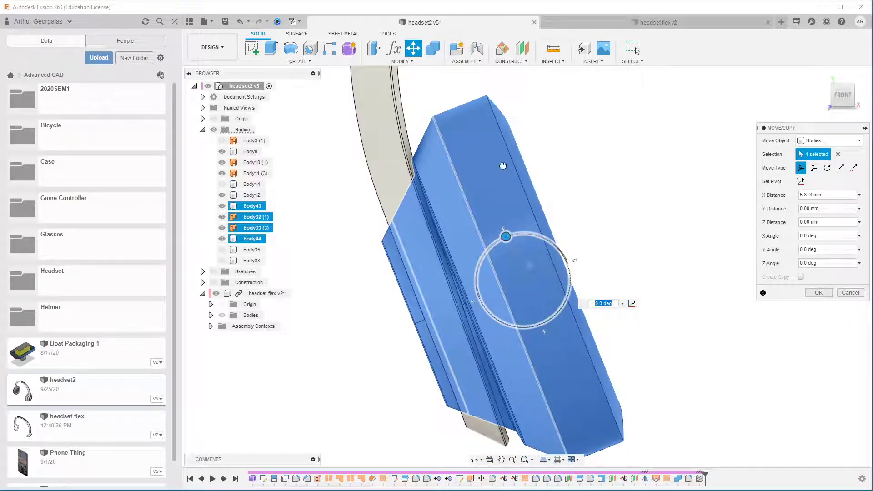
drag(473, 100, 463, 76)
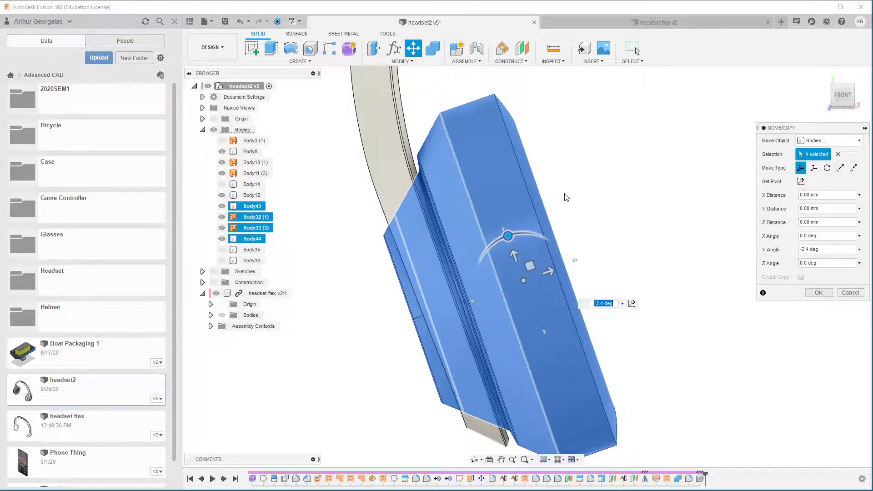
scroll(636, 207, down, 2)
scroll(708, 373, down, 1)
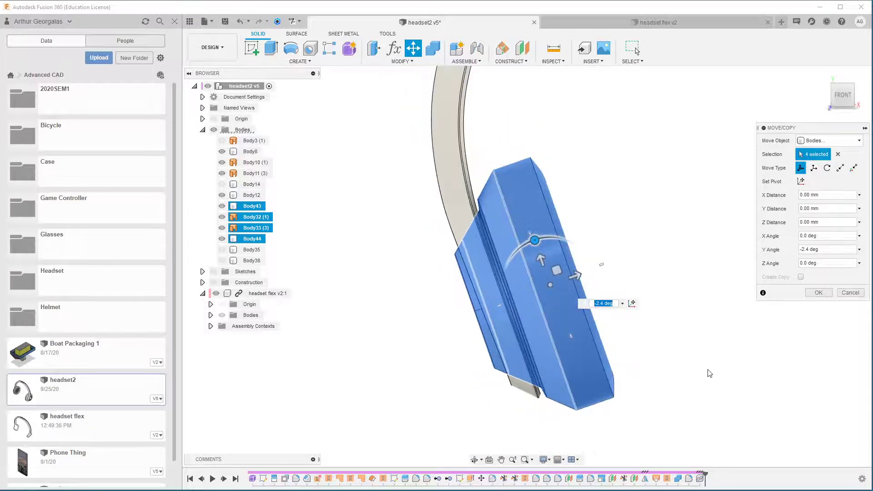
click(819, 292)
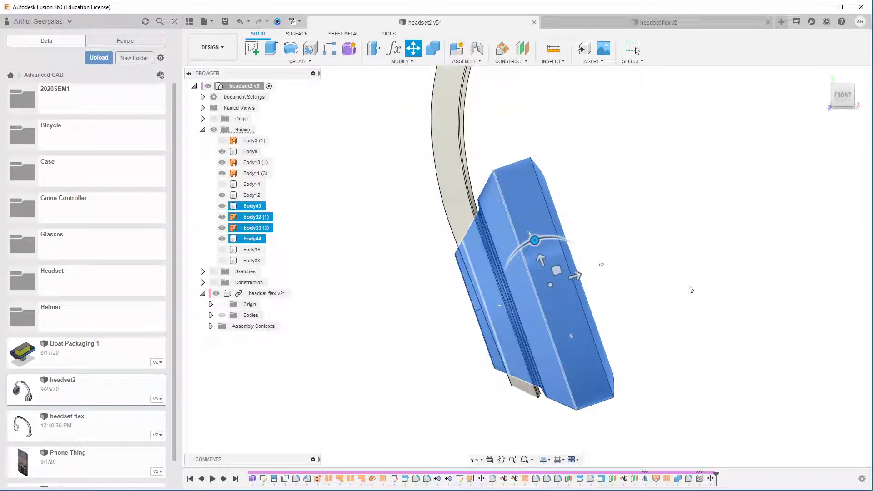
key(Escape)
key(F6)
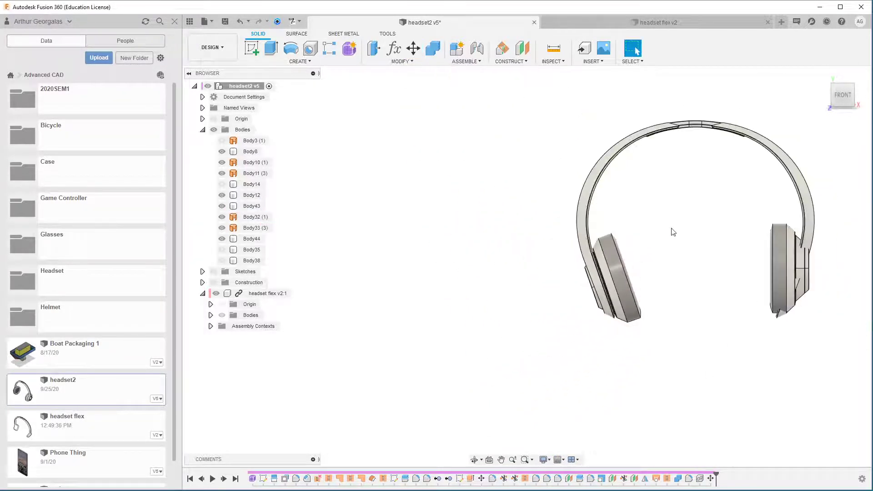
shift+middle_drag(538, 290, 683, 242)
key(F6)
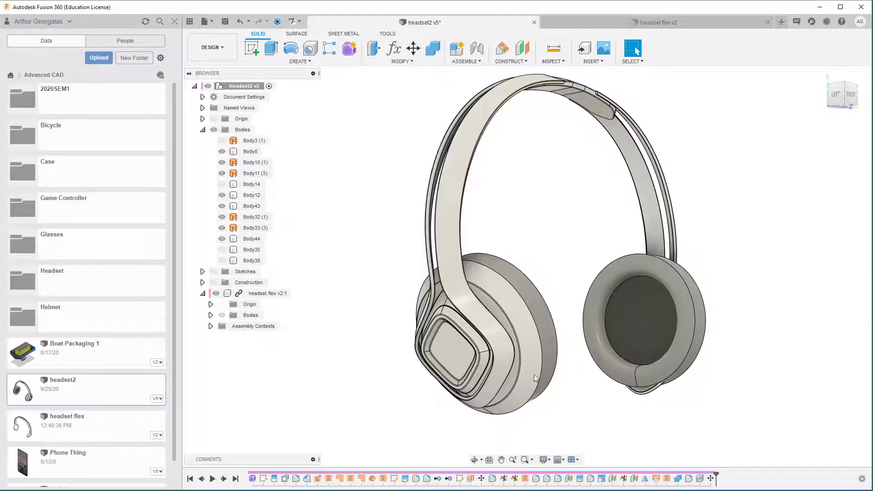
mouse_move(632, 203)
shift+middle_down()
mouse_move(690, 203)
mouse_move(620, 203)
mouse_move(625, 217)
shift+middle_up()
scroll(625, 217, down, 3)
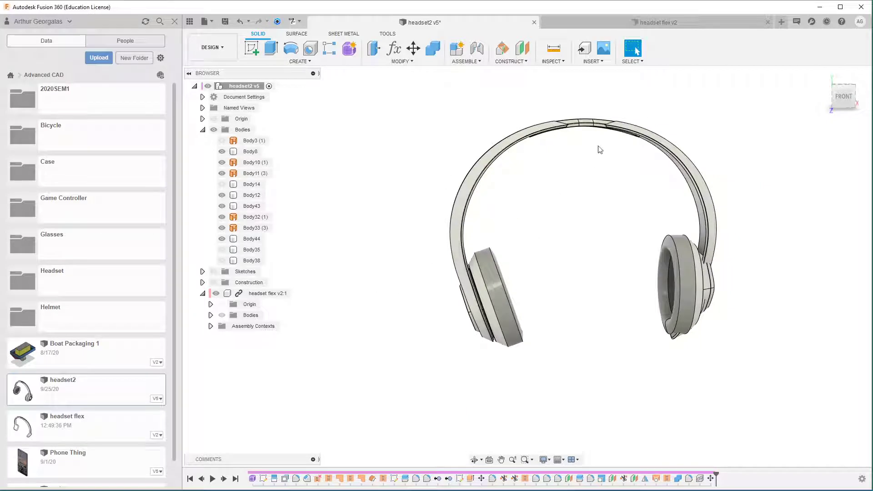
click(849, 95)
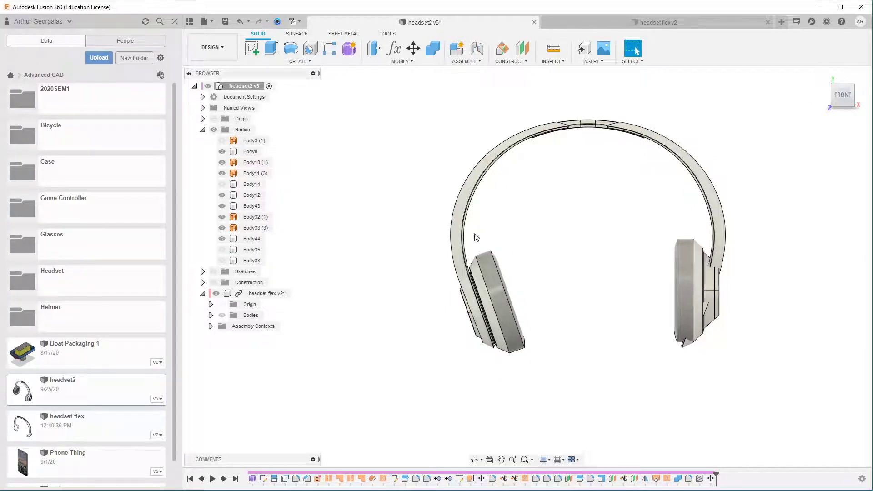
scroll(482, 309, up, 5)
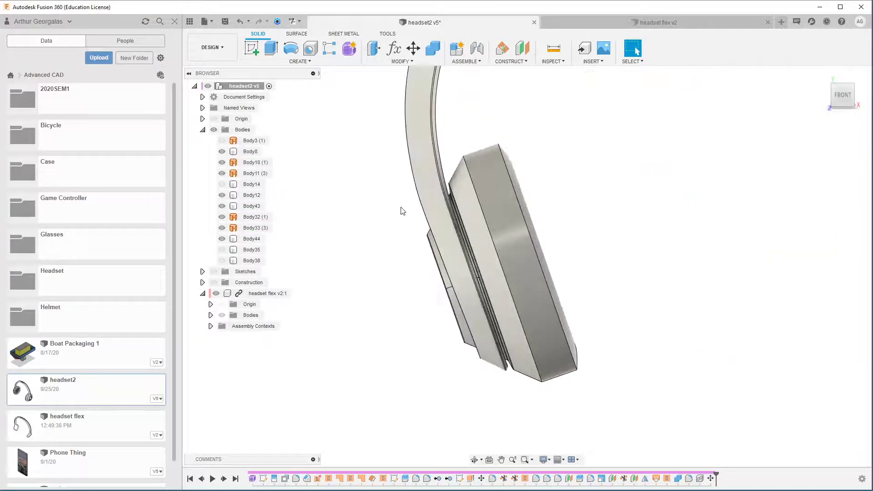
scroll(439, 173, down, 3)
mouse_move(440, 172)
shift+middle_down()
mouse_move(387, 137)
mouse_move(425, 130)
mouse_move(437, 196)
mouse_move(435, 168)
shift+middle_up()
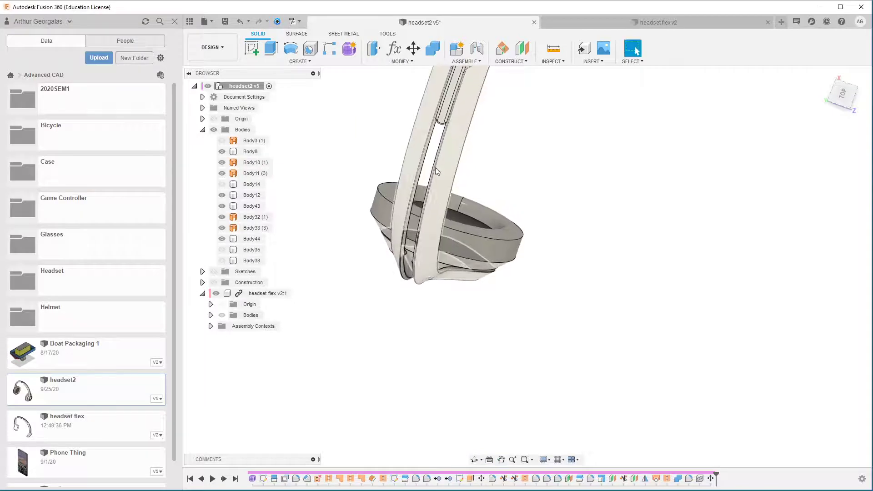
click(460, 135)
shift+middle_drag(459, 135, 427, 158)
scroll(449, 267, up, 5)
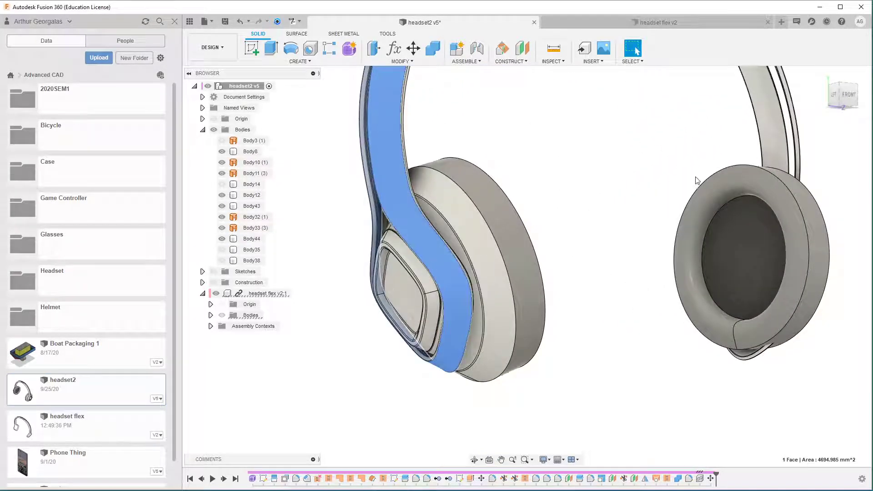
shift+middle_drag(633, 202, 504, 291)
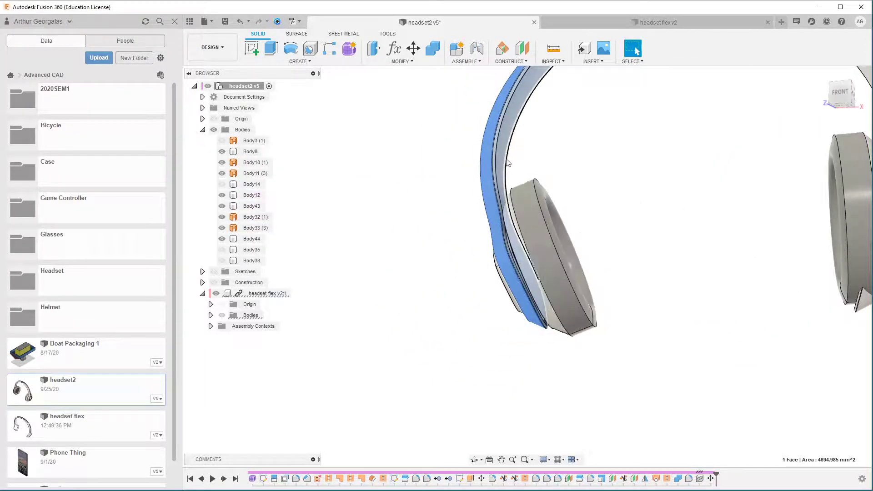
shift+middle_drag(619, 161, 510, 116)
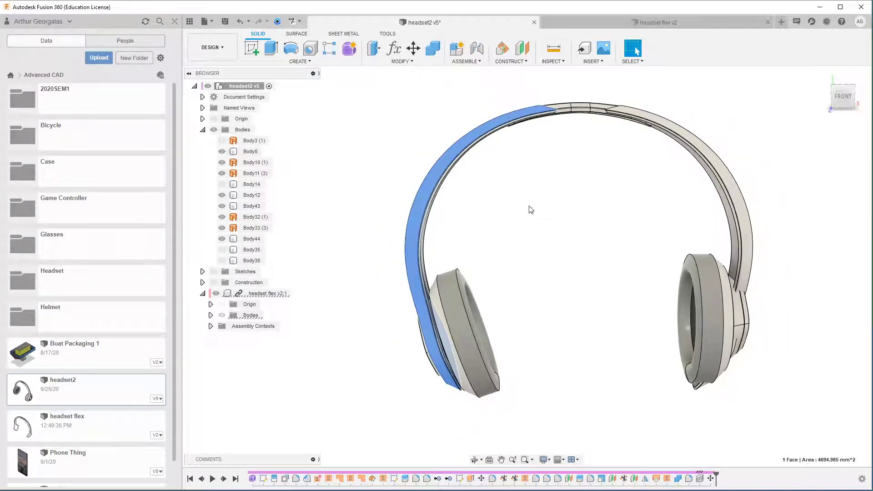
mouse_move(531, 209)
shift+middle_down()
mouse_move(527, 201)
mouse_move(546, 203)
mouse_move(515, 228)
mouse_move(539, 208)
mouse_move(540, 187)
mouse_move(530, 226)
shift+middle_up()
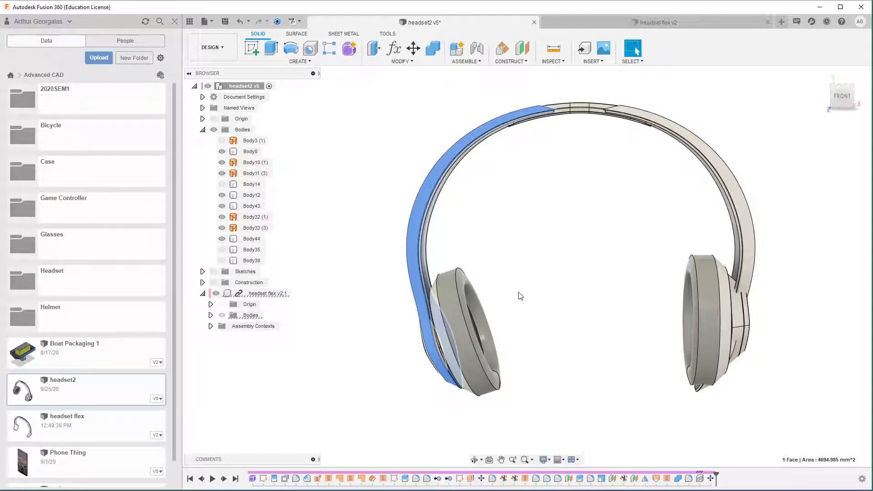
shift+middle_drag(611, 295, 615, 277)
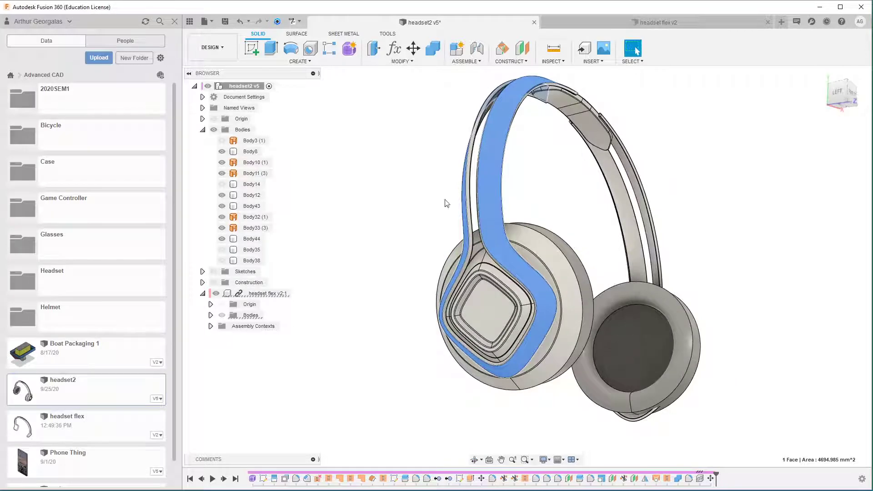
click(367, 214)
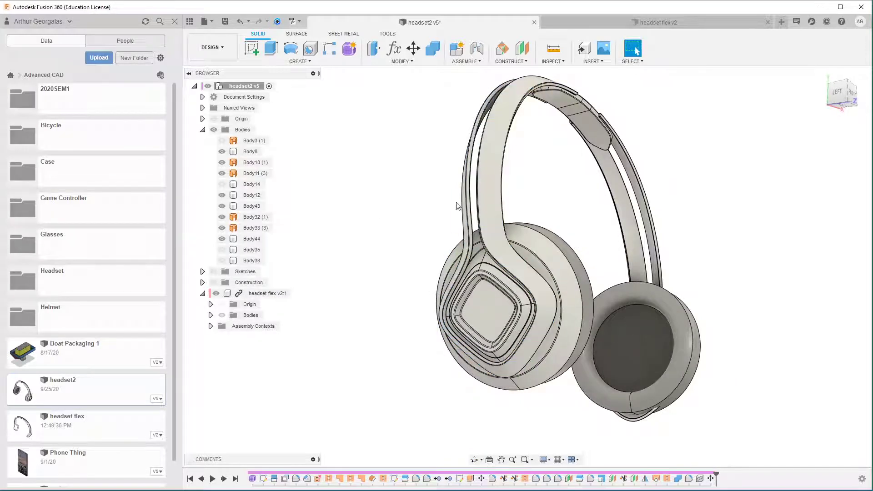
shift+middle_drag(776, 307, 743, 312)
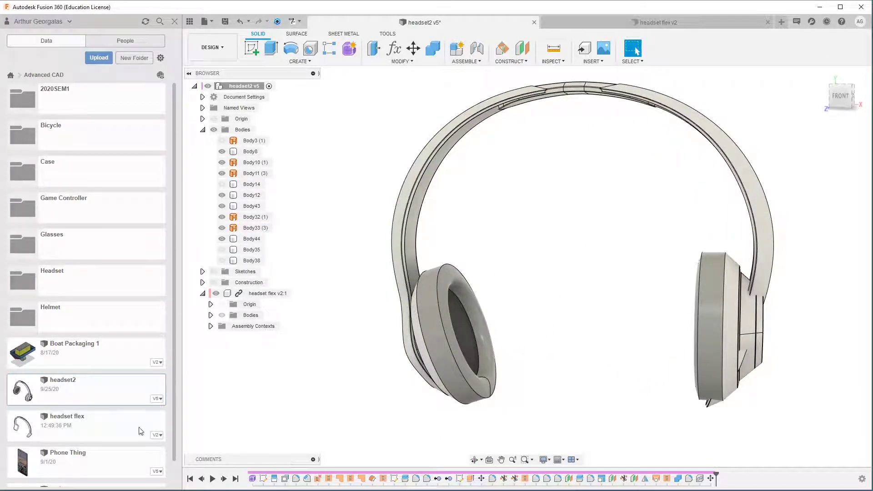
shift+middle_drag(646, 373, 654, 382)
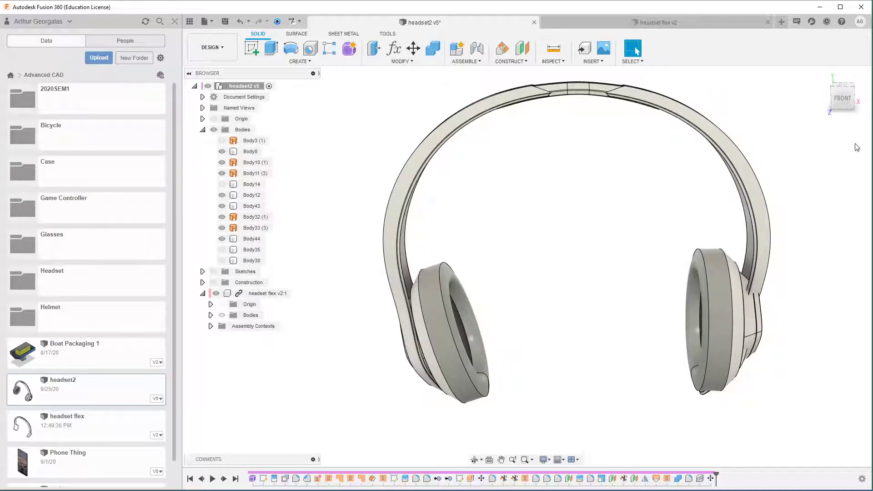
click(843, 100)
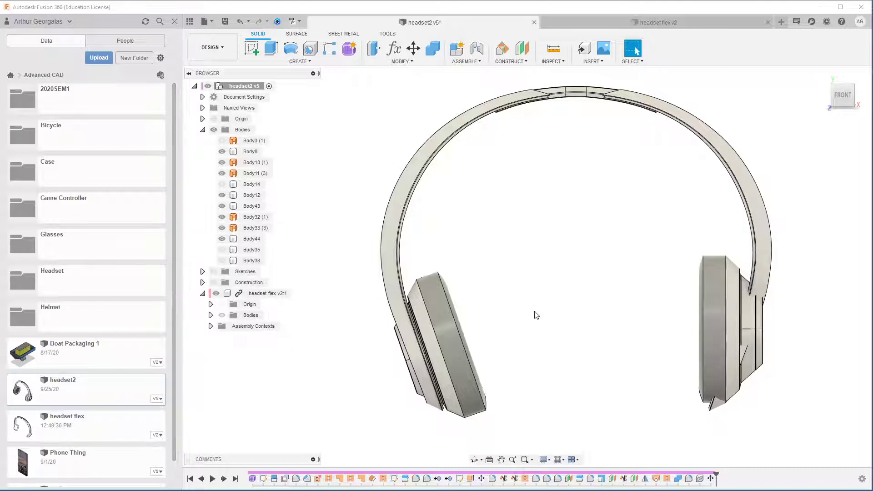
Hide the right ear cup bodies Body8, Body11, Body12 and the thin Body10 beside the band
click(426, 322)
click(559, 393)
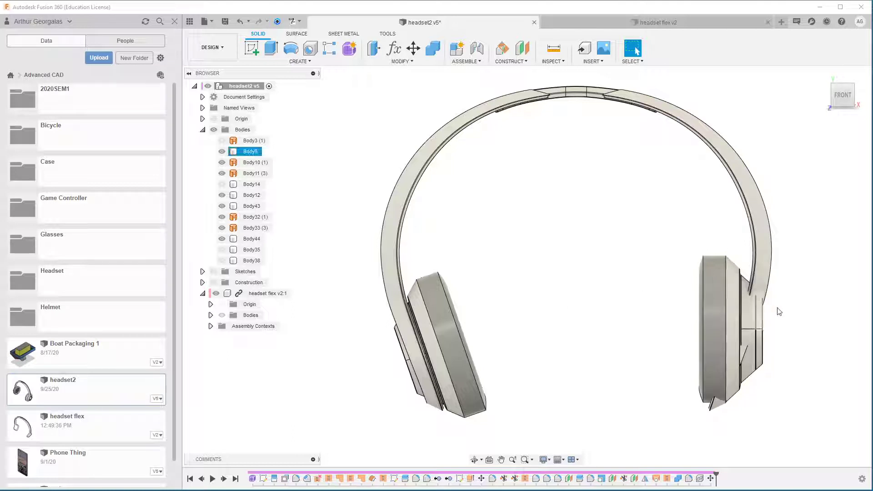
drag(669, 238, 795, 464)
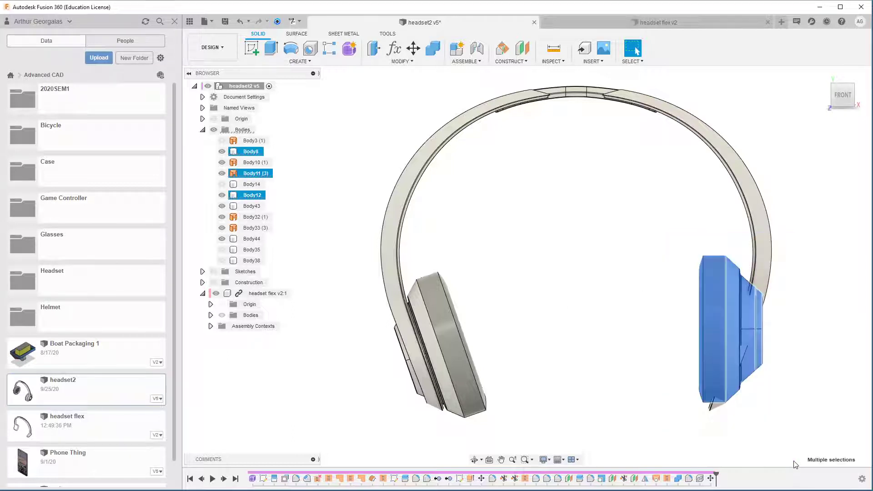
key(v)
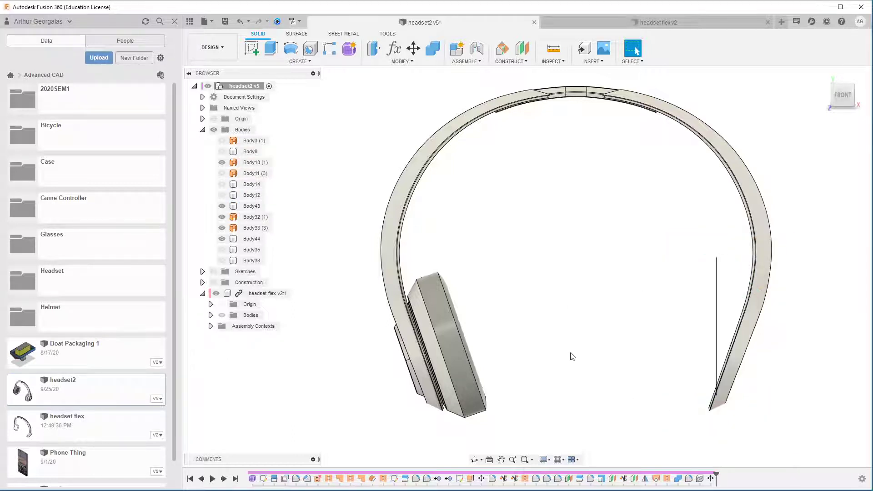
click(717, 273)
key(v)
scroll(673, 278, down, 2)
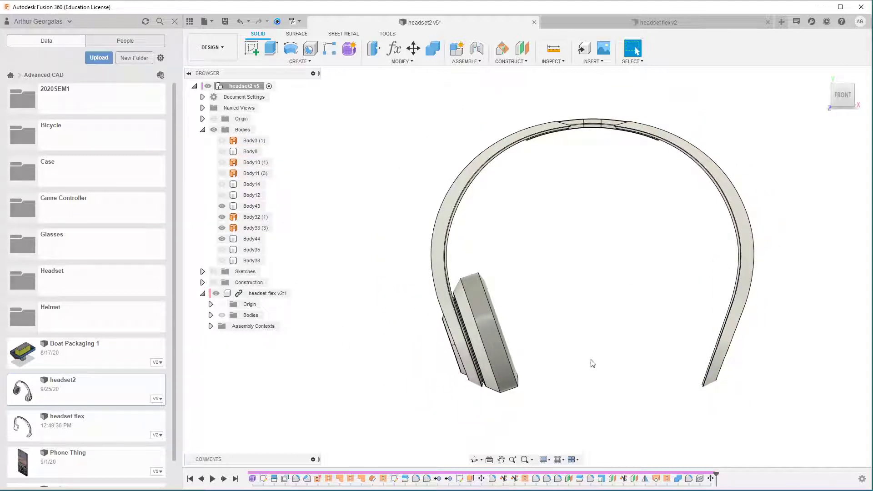
scroll(746, 345, up, 1)
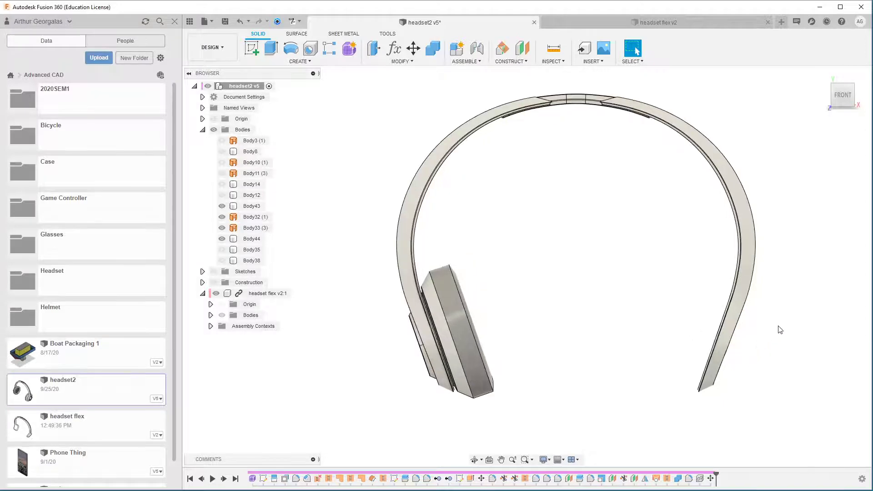
mouse_move(781, 331)
shift+middle_down()
mouse_move(731, 306)
mouse_move(711, 312)
mouse_move(764, 326)
shift+middle_up()
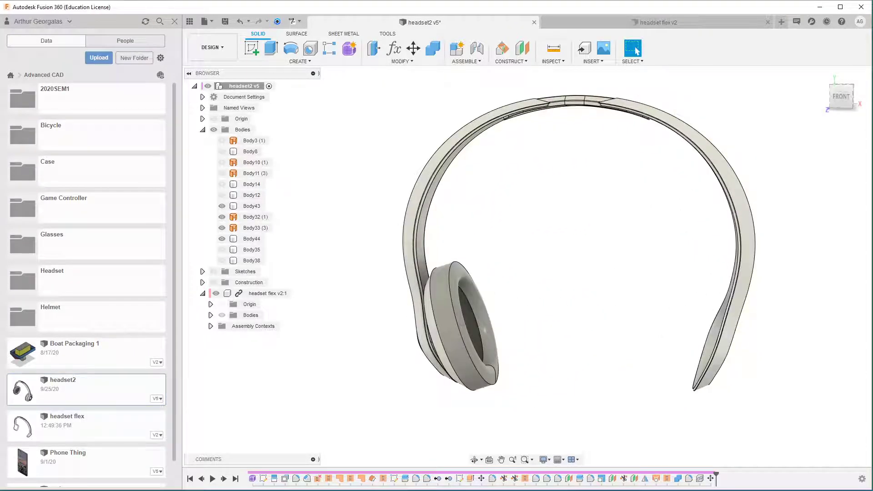